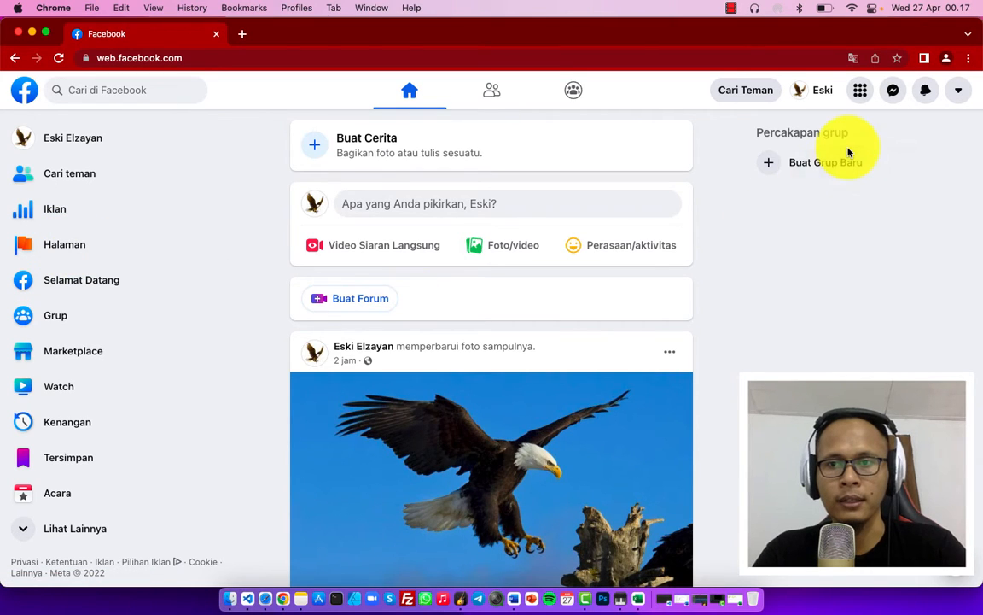
Start creating a new Facebook page (Halaman) and name it "Propolis Premium Prolisda"
{"action": "left_click", "coordinate": [861, 90]}
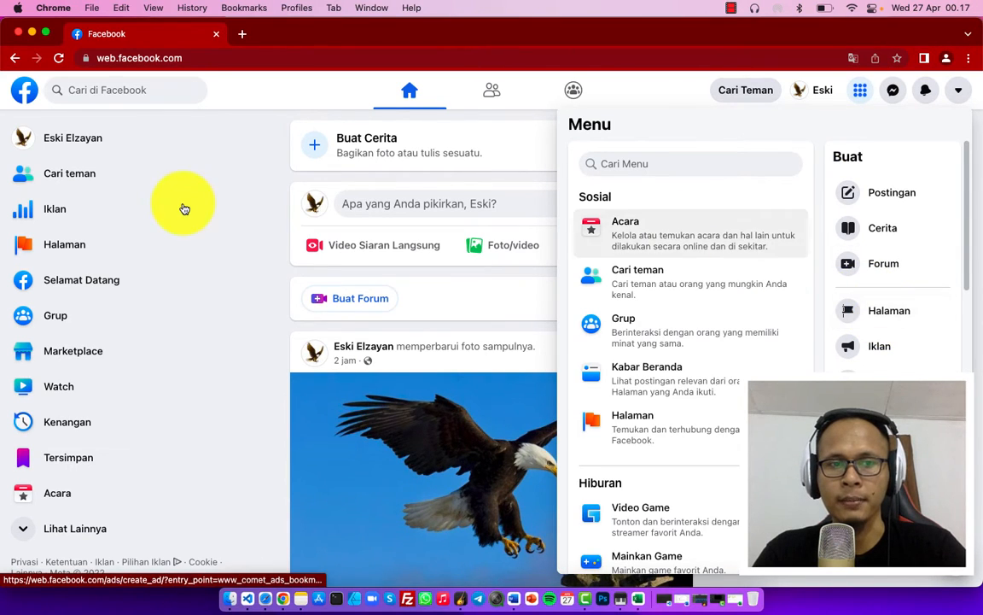
{"action": "left_click", "coordinate": [885, 316]}
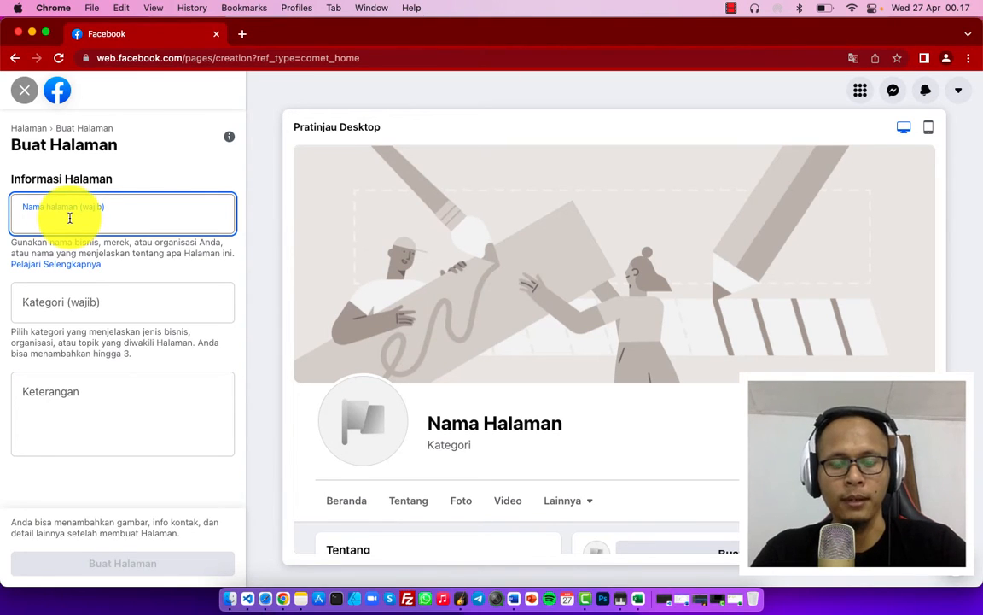
{"action": "type", "text": "Propolis Premium Prolisda"}
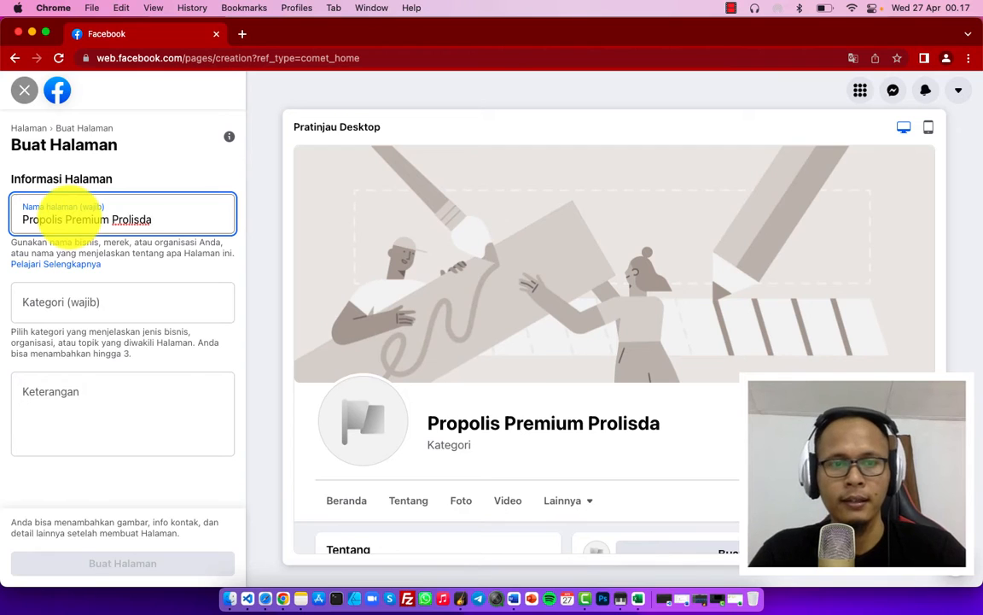
{"action": "left_click", "coordinate": [262, 286]}
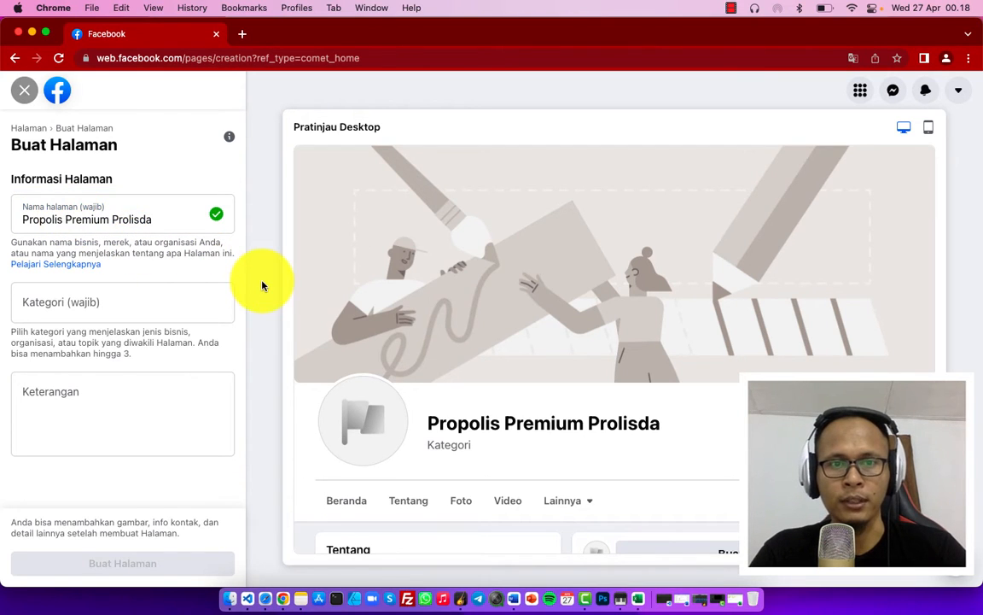
{"action": "left_click", "coordinate": [589, 423]}
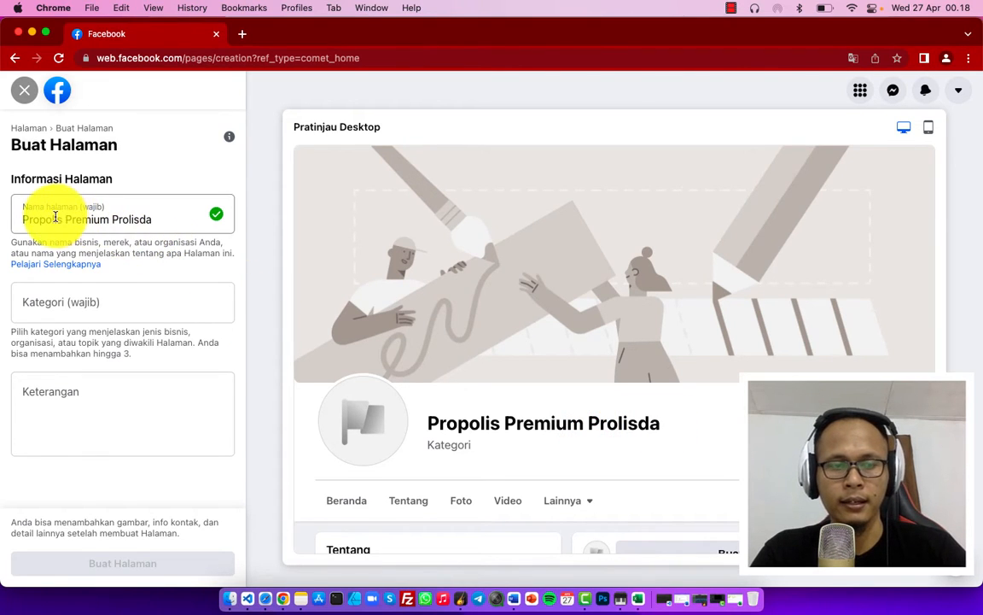
{"action": "left_click_drag", "start_coordinate": [161, 225], "coordinate": [12, 220]}
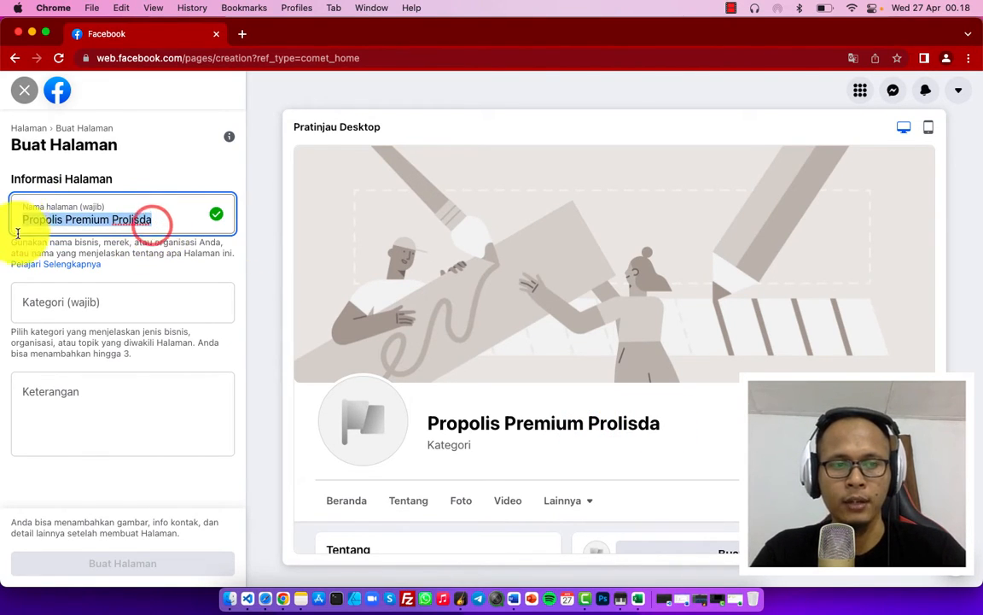
{"action": "left_click", "coordinate": [9, 272]}
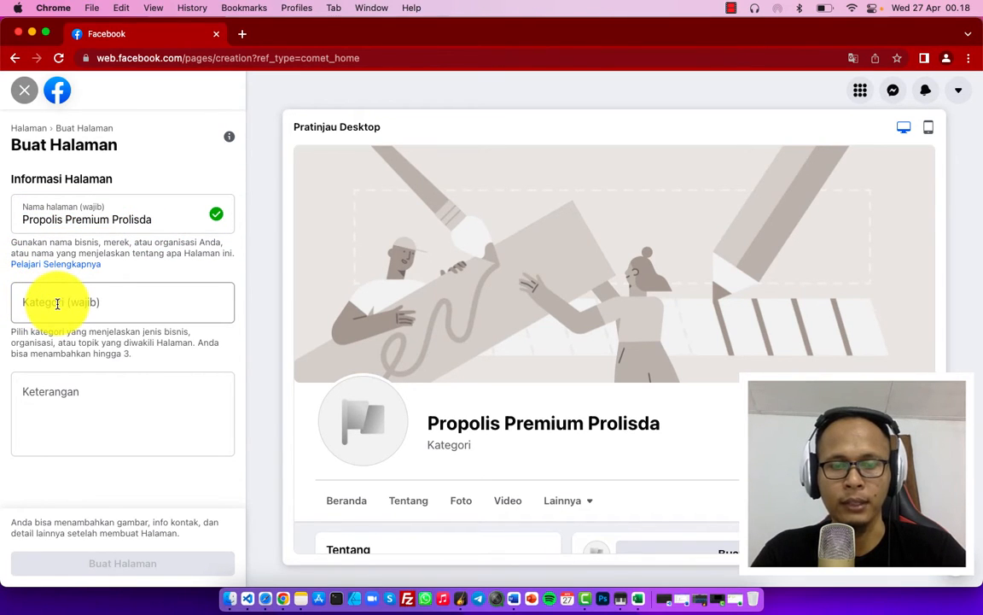
Search the page categories for "kesehatan" and assign the category Medis & Kesehatan
{"action": "left_click", "coordinate": [57, 303]}
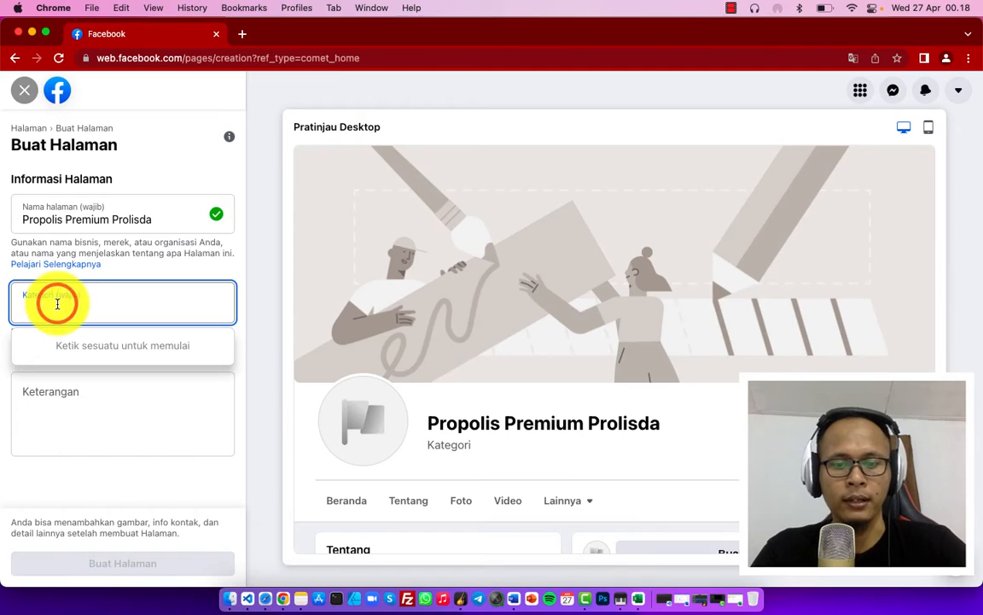
{"action": "type", "text": "kesehatan"}
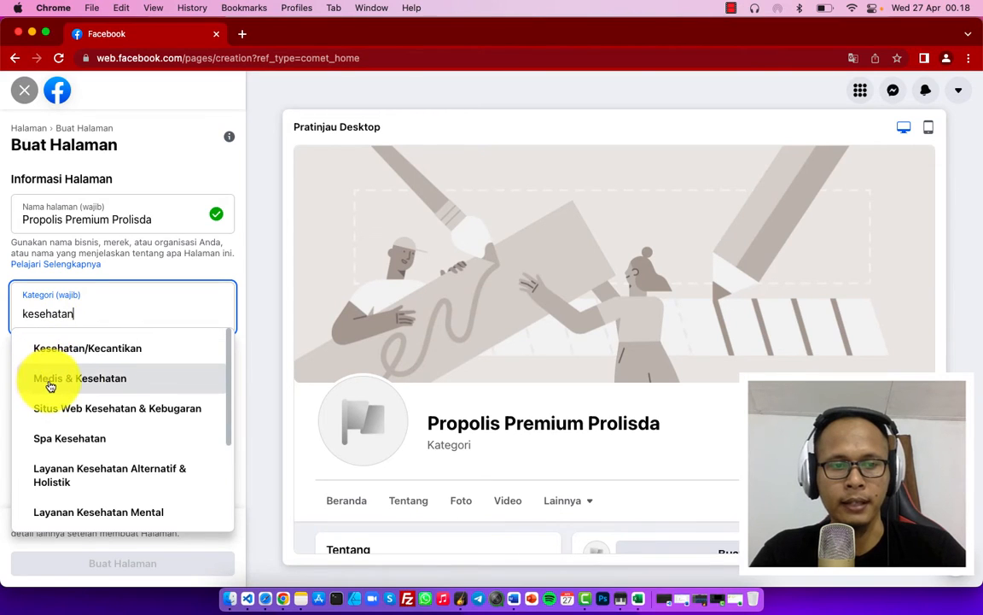
{"action": "left_click", "coordinate": [83, 381]}
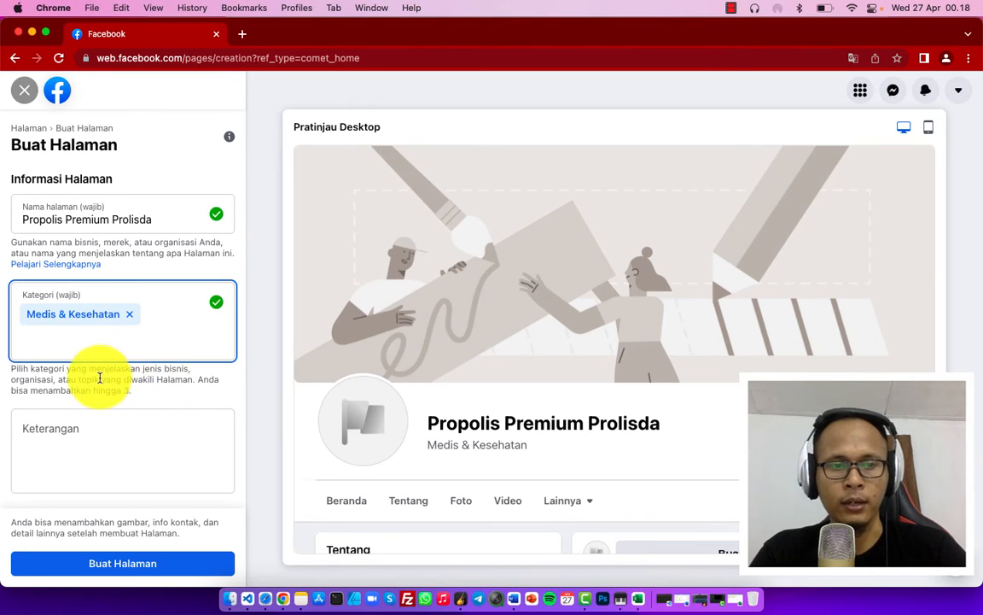
Enter the page description "Produk propolis premium asli brazil." and create the page
{"action": "left_click", "coordinate": [70, 432]}
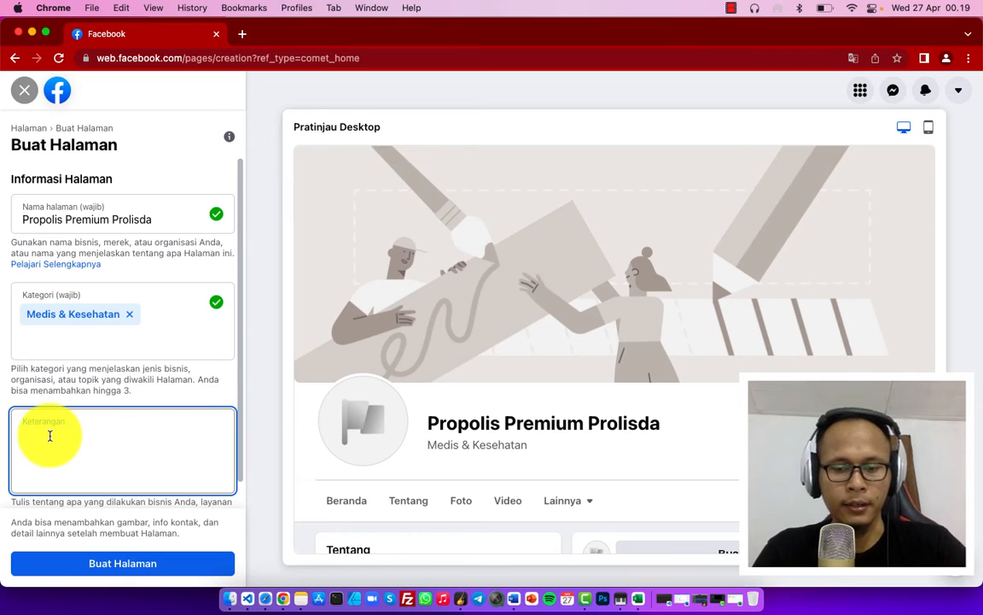
{"action": "type", "text": "Produk propolis premium asli brazil."}
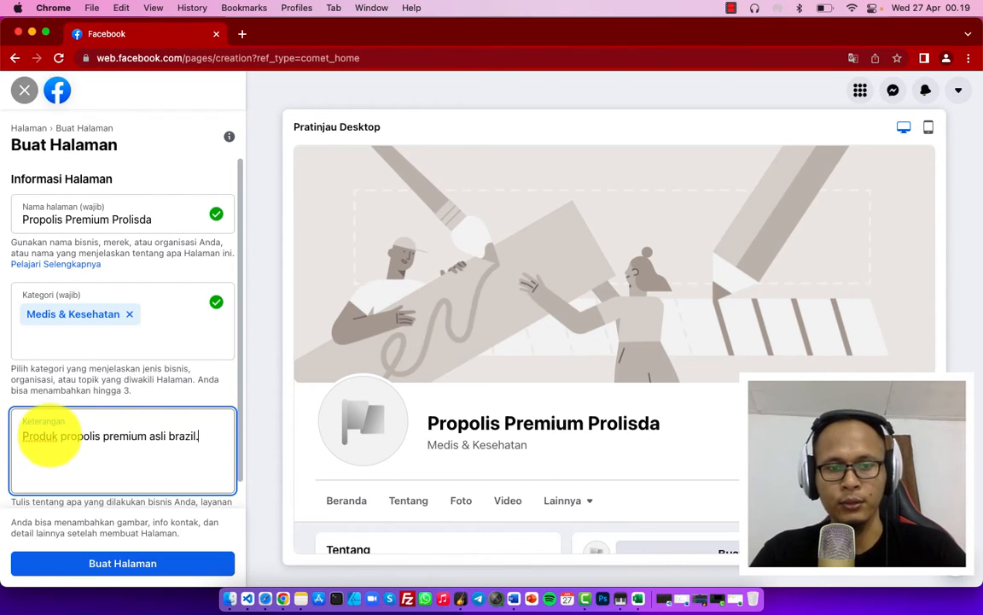
{"action": "left_click", "coordinate": [83, 461]}
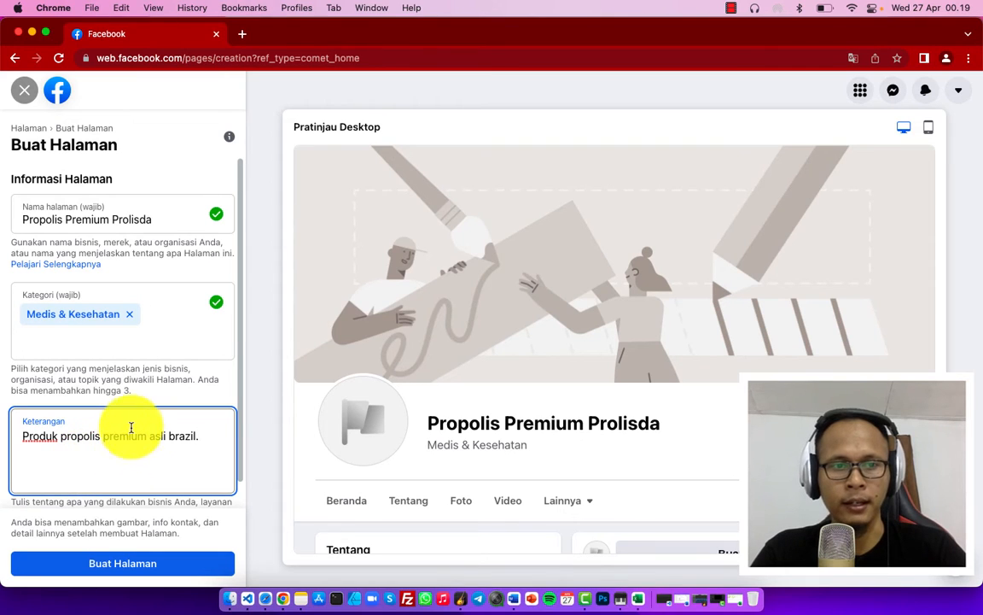
{"action": "scroll", "coordinate": [132, 424], "scroll_direction": "down", "scroll_amount": 1}
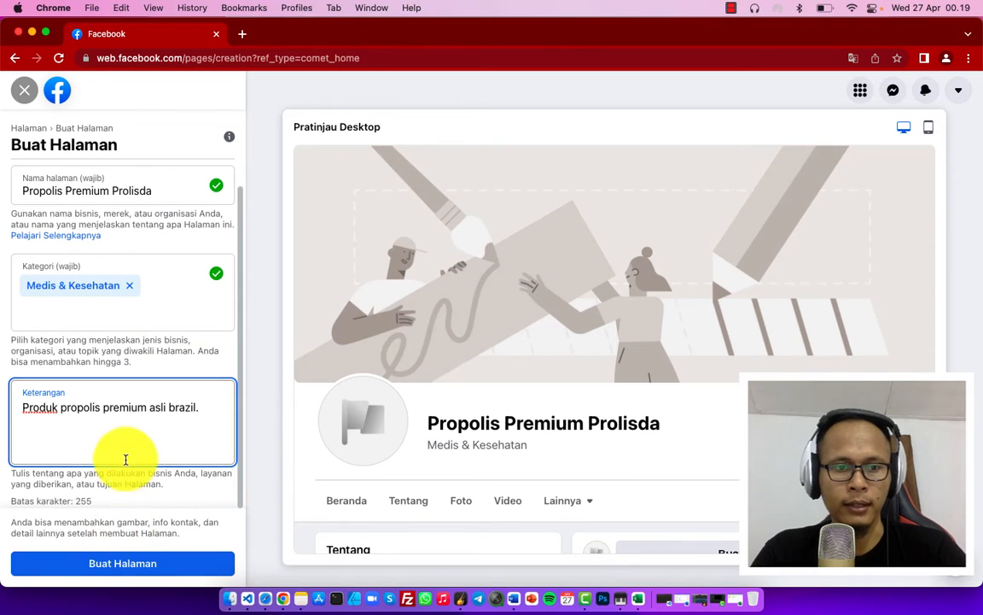
{"action": "left_click", "coordinate": [116, 564]}
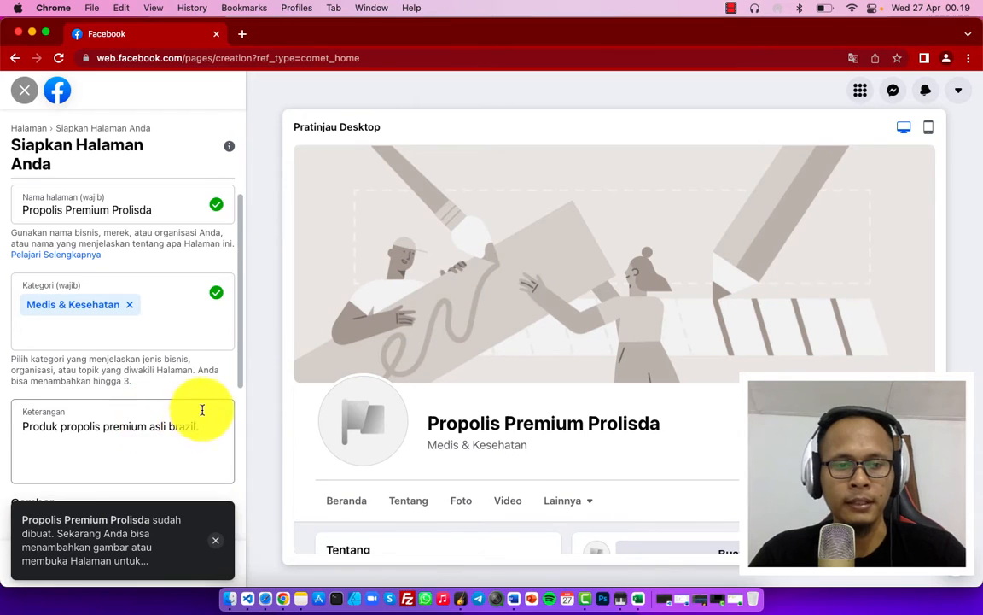
Add prolisda-satuan.jpeg from the Desktop folder as the page's profile photo
{"action": "scroll", "coordinate": [176, 401], "scroll_direction": "down", "scroll_amount": 5}
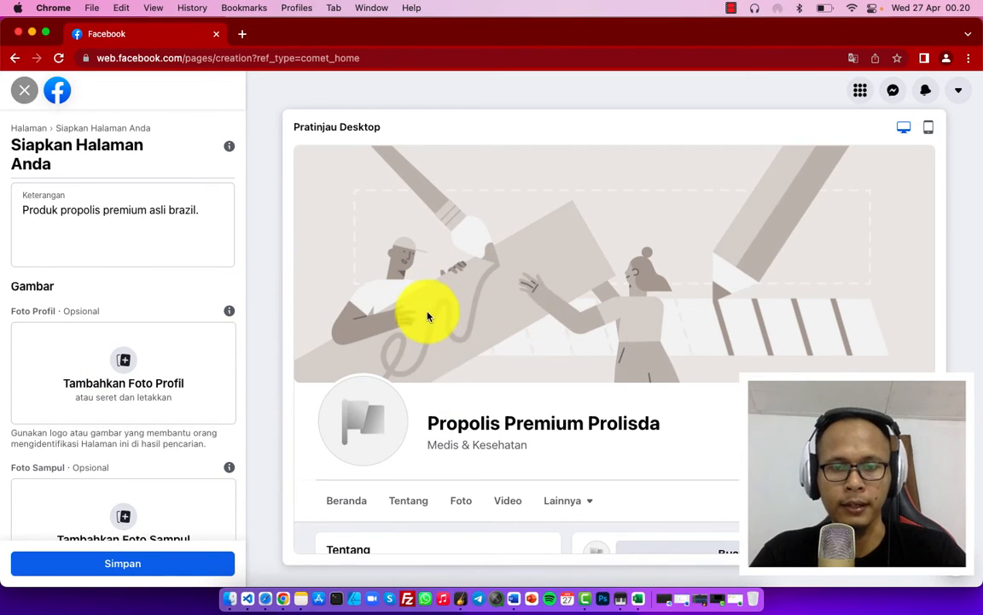
{"action": "scroll", "coordinate": [336, 361], "scroll_direction": "down", "scroll_amount": 2}
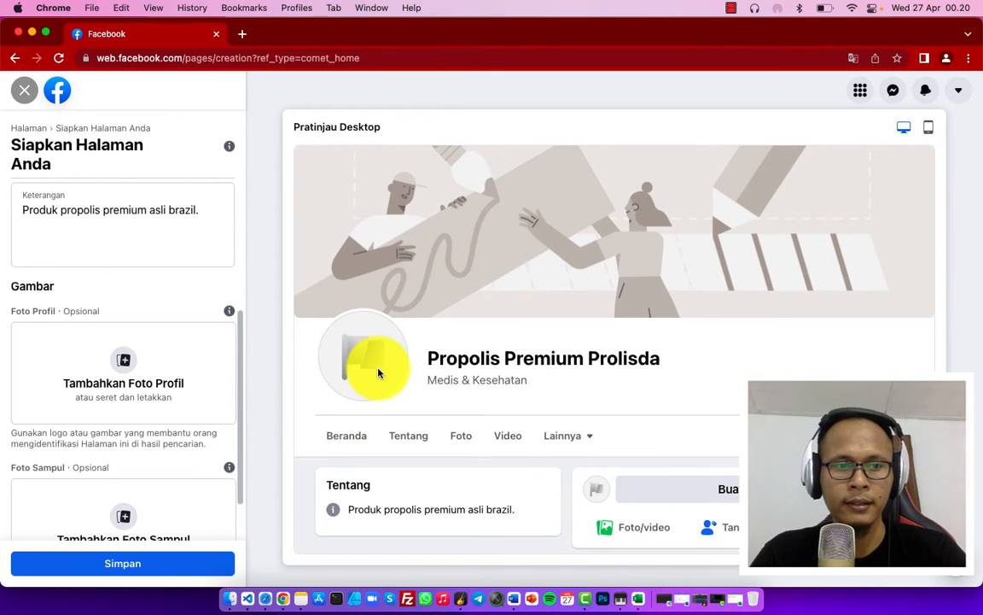
{"action": "scroll", "coordinate": [159, 343], "scroll_direction": "down", "scroll_amount": 2}
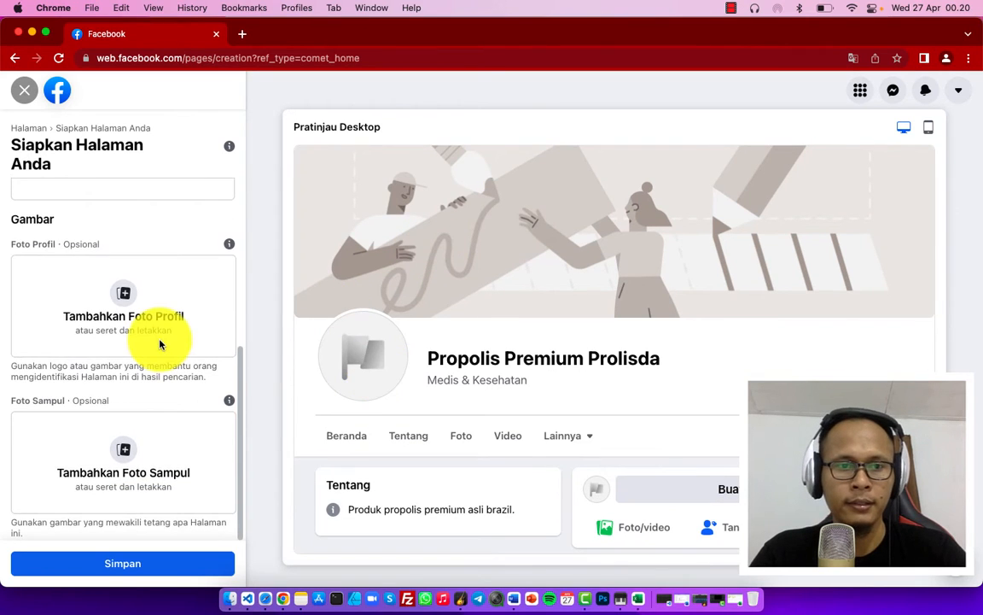
{"action": "left_click", "coordinate": [120, 293]}
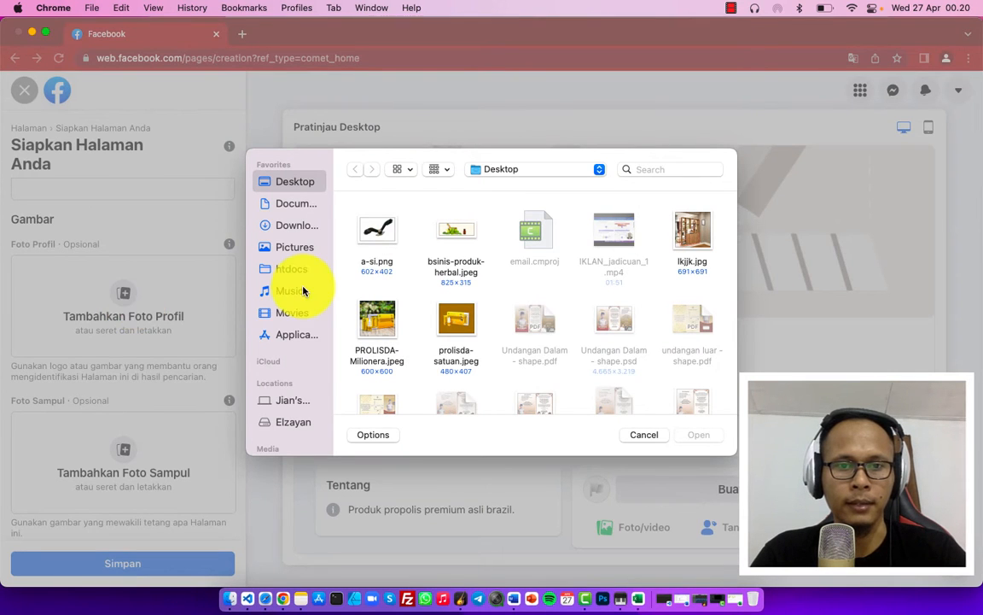
{"action": "left_click", "coordinate": [456, 320]}
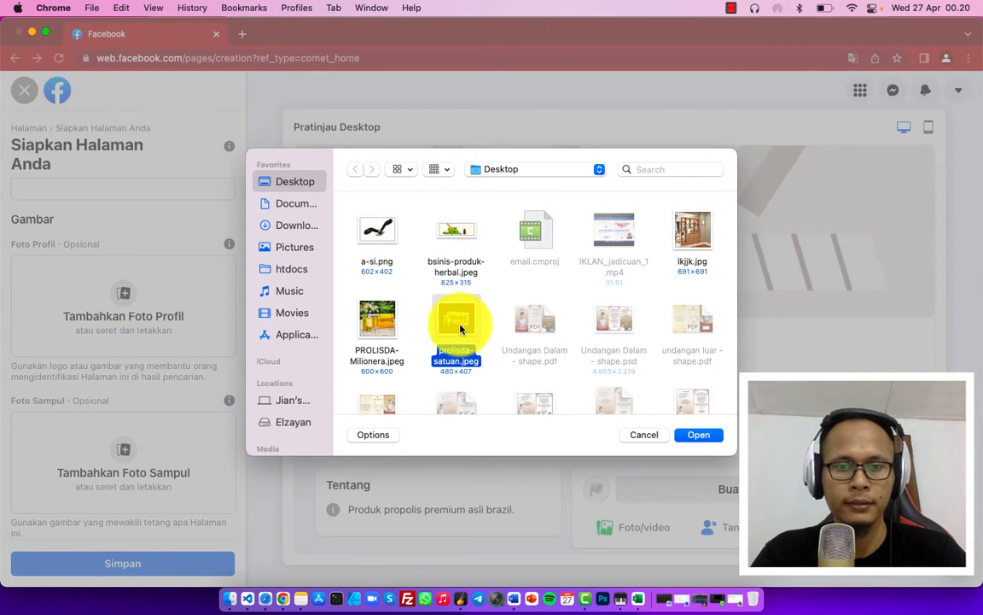
{"action": "left_click", "coordinate": [698, 437]}
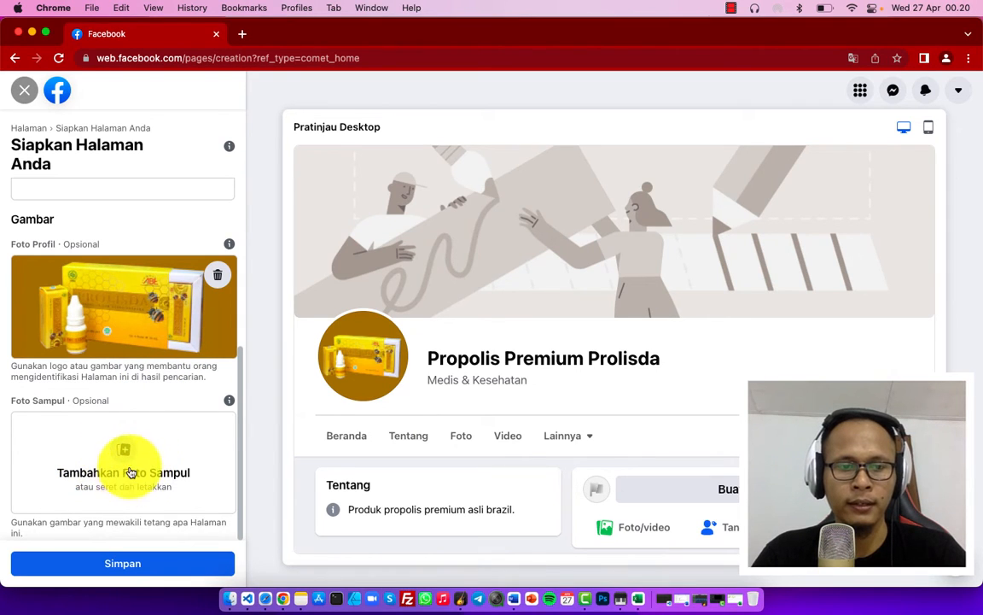
Add the Prolisda product photo with the garden background as the page's cover photo and save the page setup
{"action": "left_click", "coordinate": [129, 472]}
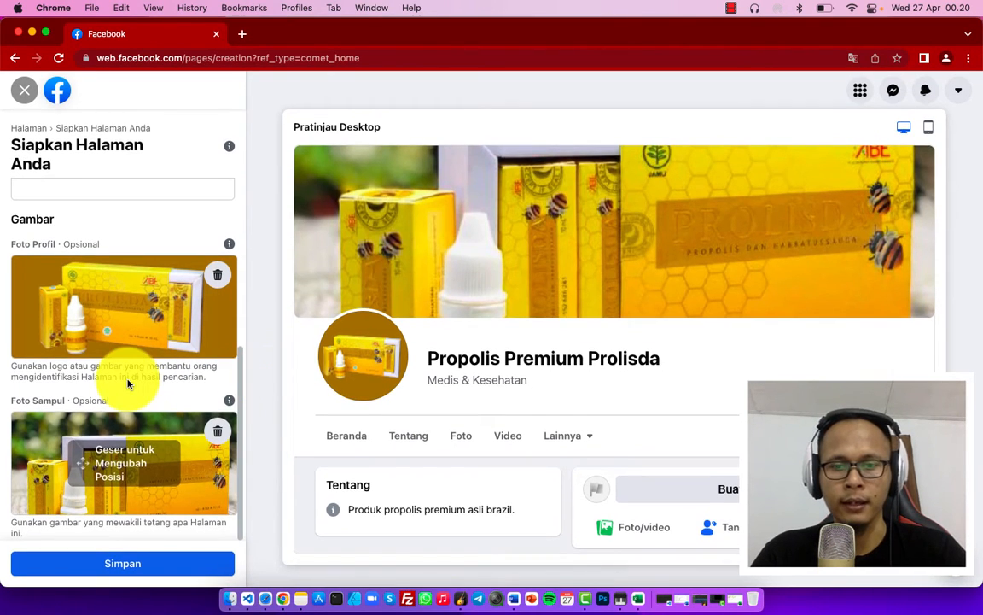
{"action": "left_click", "coordinate": [98, 564]}
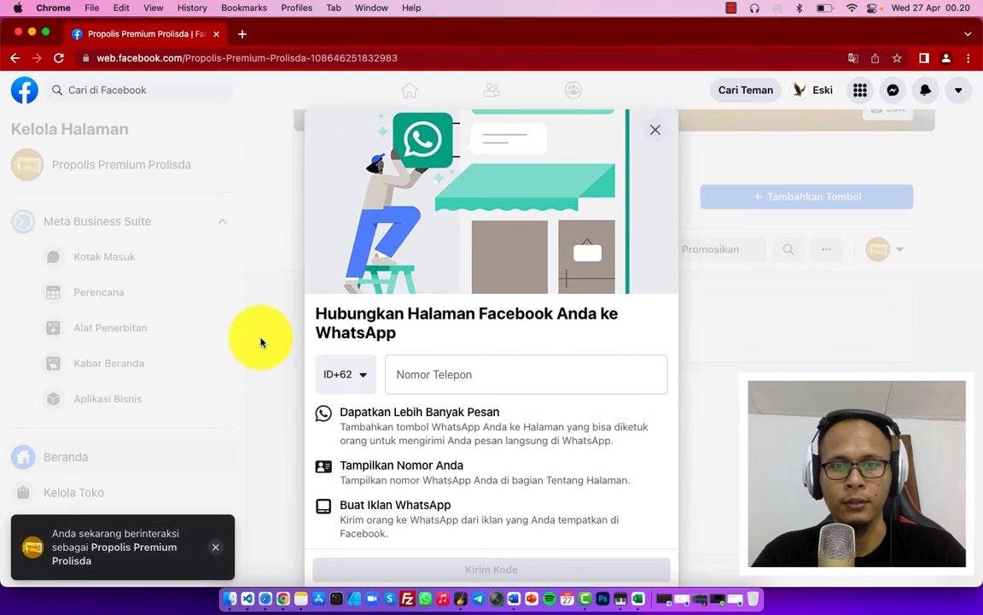
Skip connecting the page to WhatsApp and confirm leaving the dialog
{"action": "scroll", "coordinate": [418, 393], "scroll_direction": "down", "scroll_amount": 1}
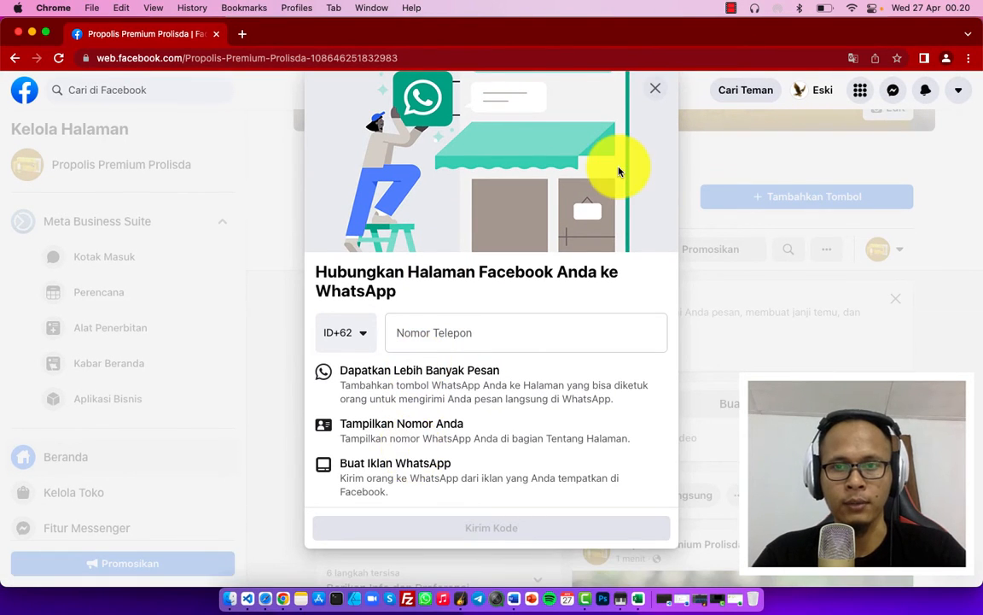
{"action": "left_click", "coordinate": [655, 89]}
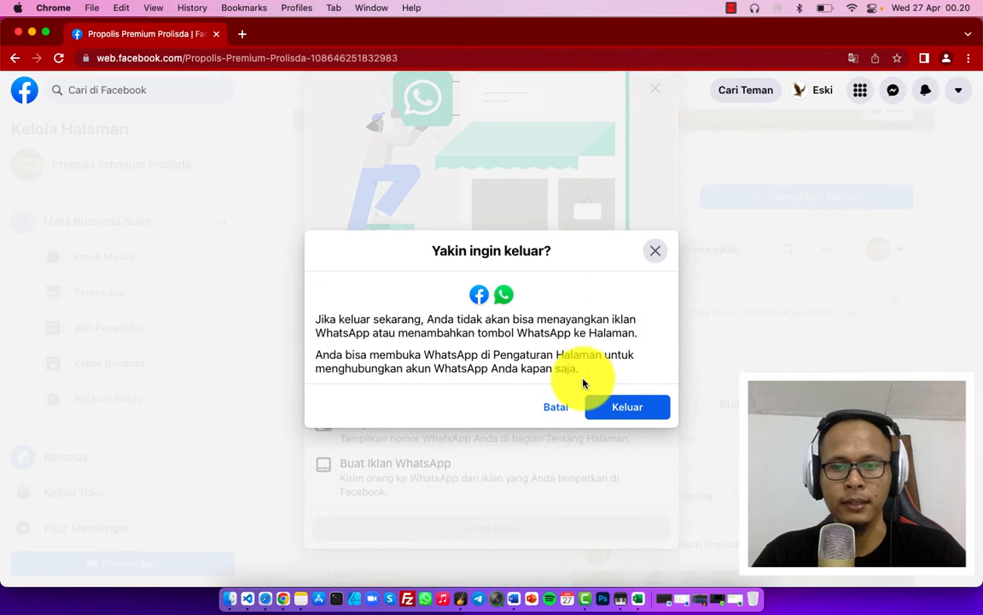
{"action": "left_click", "coordinate": [621, 412]}
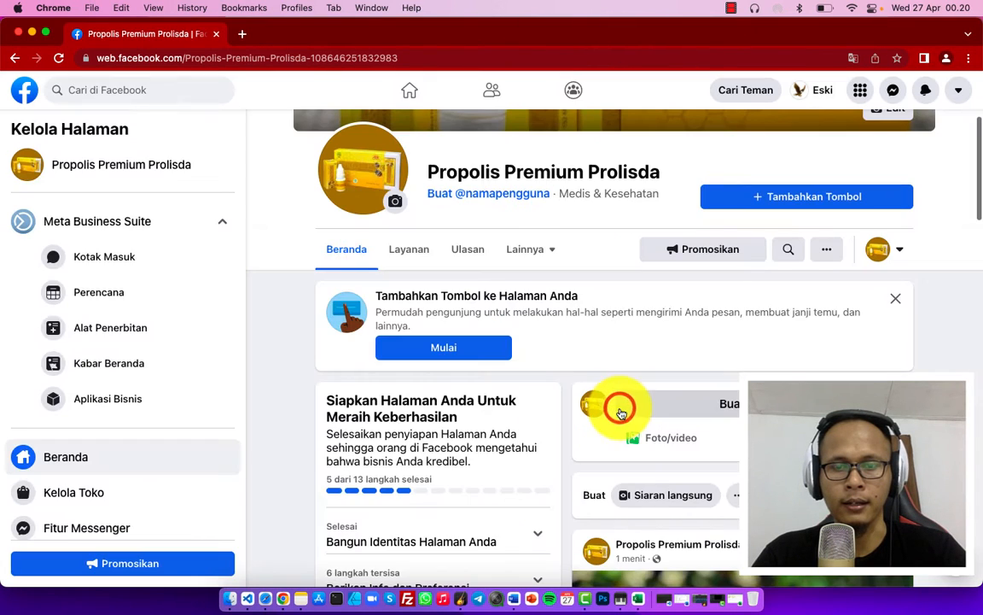
Look over the new page's setup checklist, tips, ad options, business features and posts
{"action": "scroll", "coordinate": [284, 365], "scroll_direction": "down", "scroll_amount": 2}
{"action": "scroll", "coordinate": [285, 366], "scroll_direction": "down", "scroll_amount": 10}
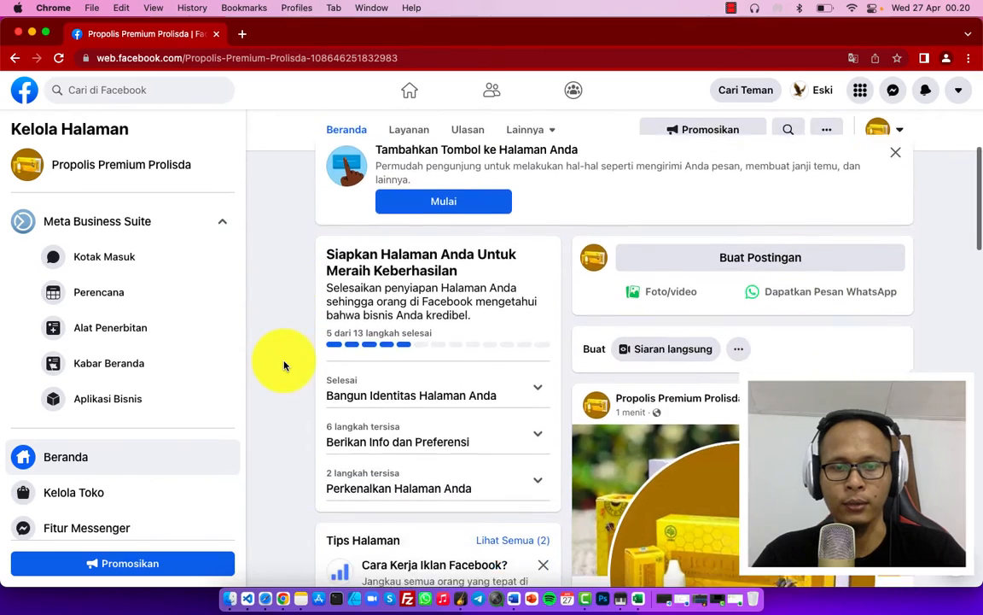
{"action": "scroll", "coordinate": [284, 365], "scroll_direction": "down", "scroll_amount": 10}
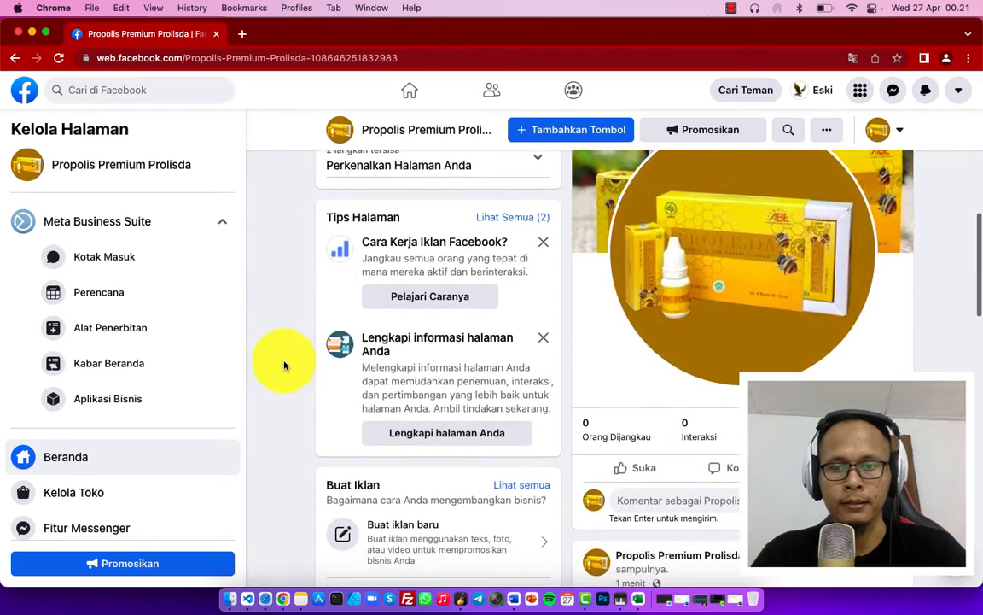
{"action": "scroll", "coordinate": [284, 365], "scroll_direction": "down", "scroll_amount": 1}
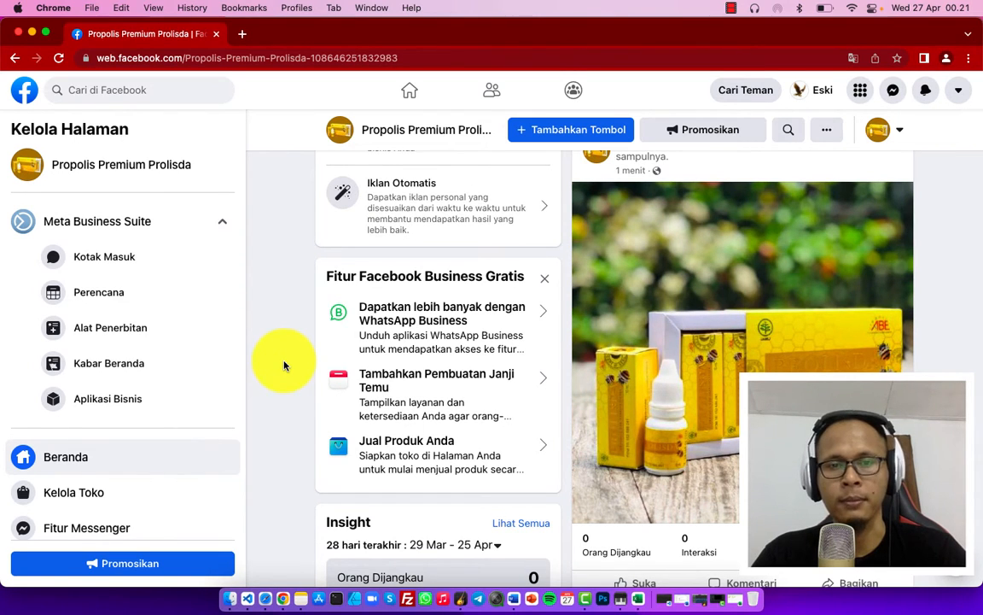
{"action": "scroll", "coordinate": [287, 233], "scroll_direction": "up", "scroll_amount": 20}
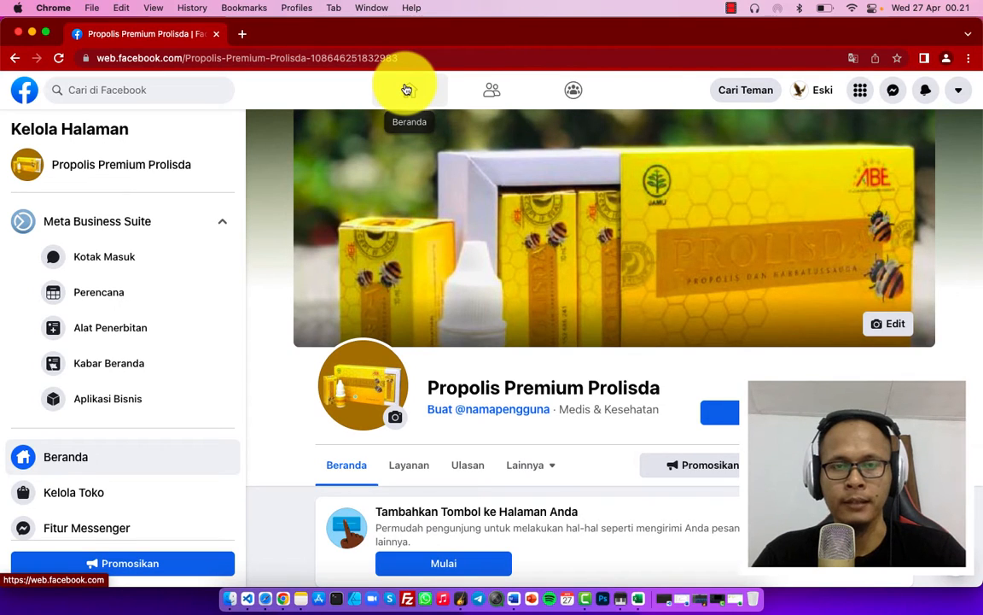
Return to the Facebook home feed and open the ad center (Iklan) for the Propolis Premium Prolisda page
{"action": "left_click", "coordinate": [407, 90]}
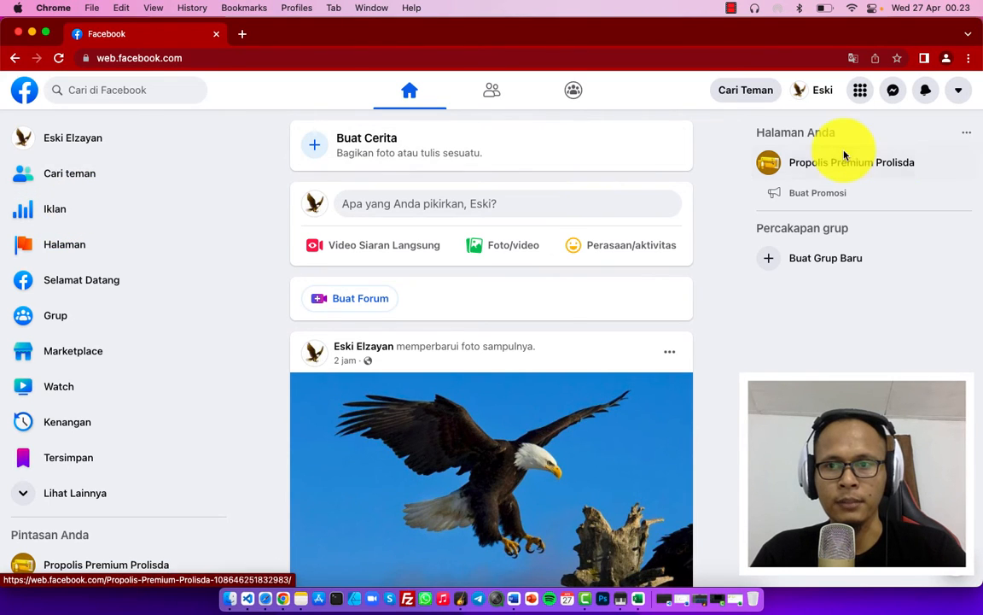
{"action": "left_click", "coordinate": [858, 93]}
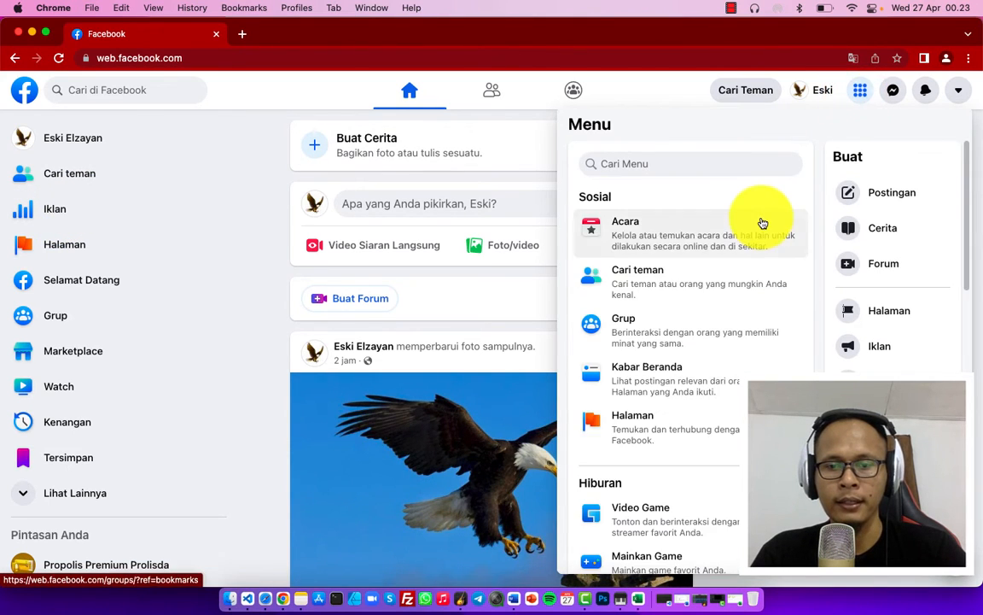
{"action": "scroll", "coordinate": [711, 395], "scroll_direction": "down", "scroll_amount": 3}
{"action": "scroll", "coordinate": [711, 395], "scroll_direction": "down", "scroll_amount": 5}
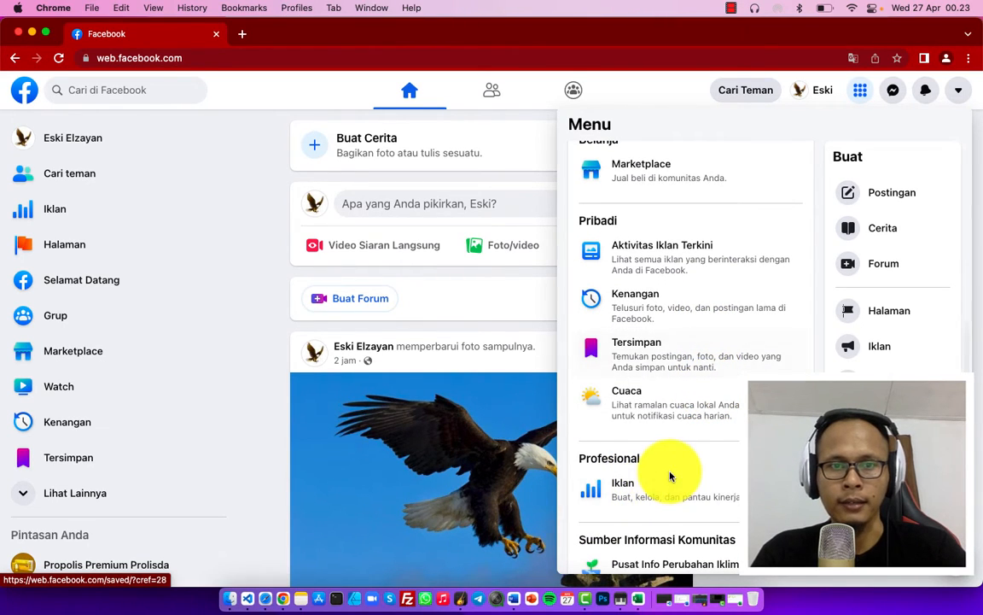
{"action": "left_click", "coordinate": [670, 472]}
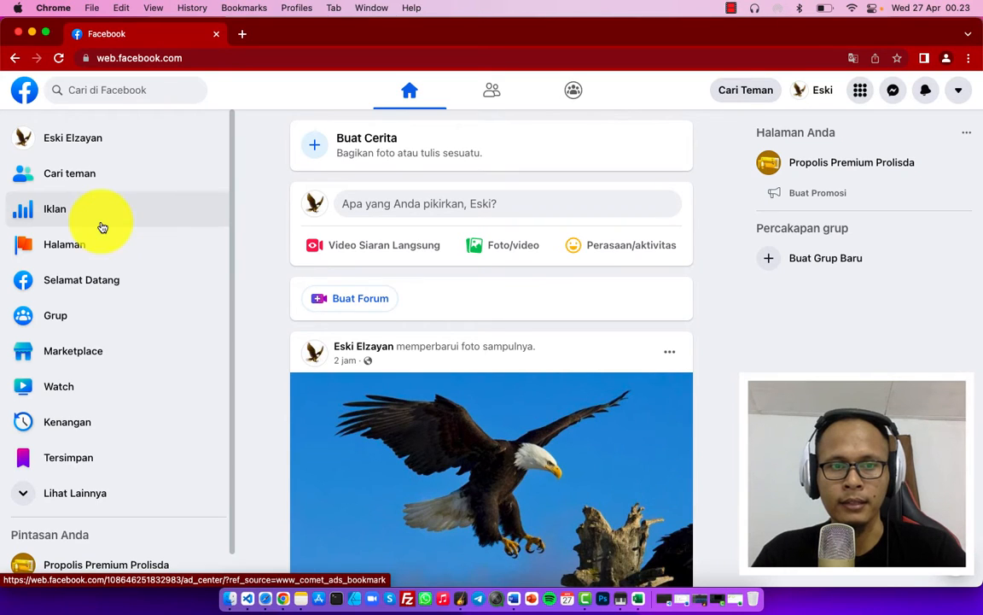
{"action": "left_click", "coordinate": [50, 212]}
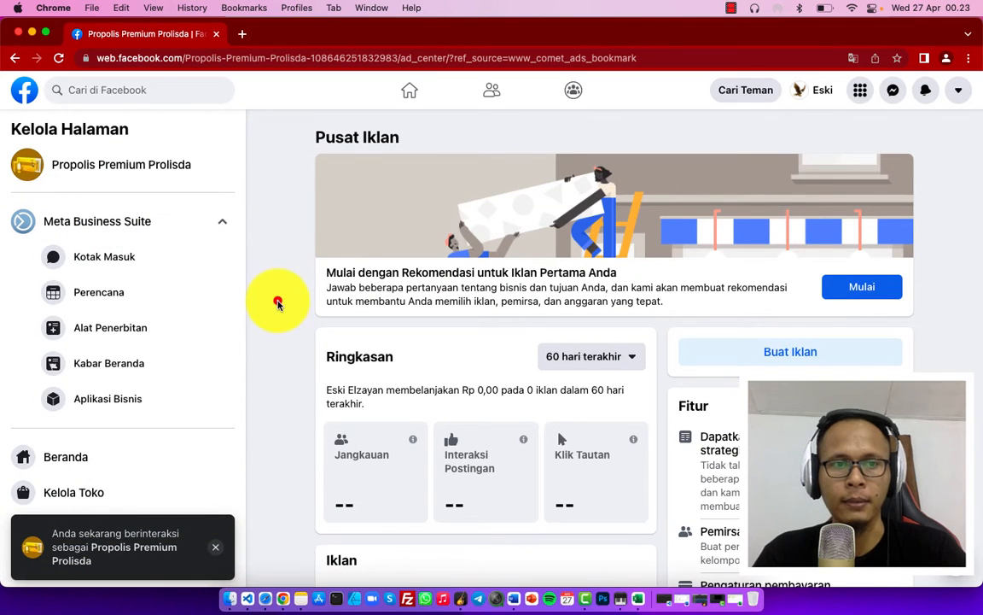
Show all ads (Semua Iklan) in the page's ad center and open the Ads Manager (Pengelola Iklan) from there
{"action": "left_click", "coordinate": [275, 299]}
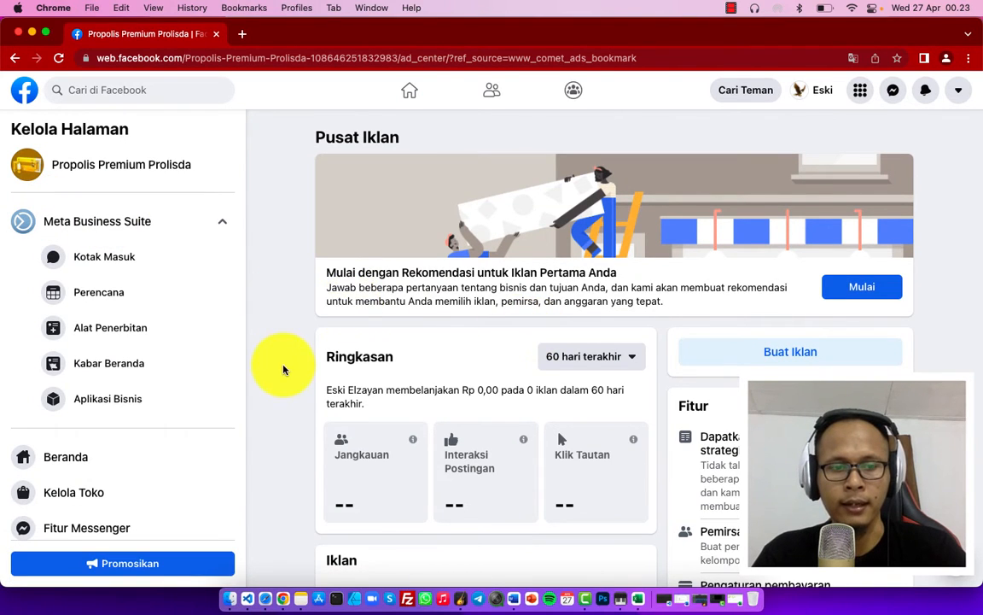
{"action": "scroll", "coordinate": [283, 369], "scroll_direction": "down", "scroll_amount": 5}
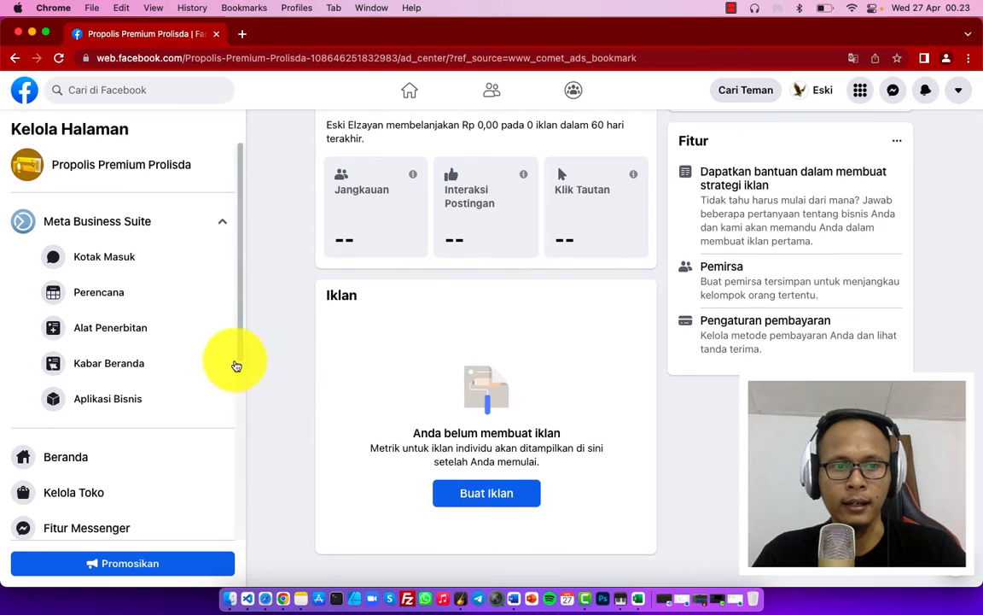
{"action": "scroll", "coordinate": [173, 320], "scroll_direction": "down", "scroll_amount": 4}
{"action": "scroll", "coordinate": [173, 320], "scroll_direction": "down", "scroll_amount": 4}
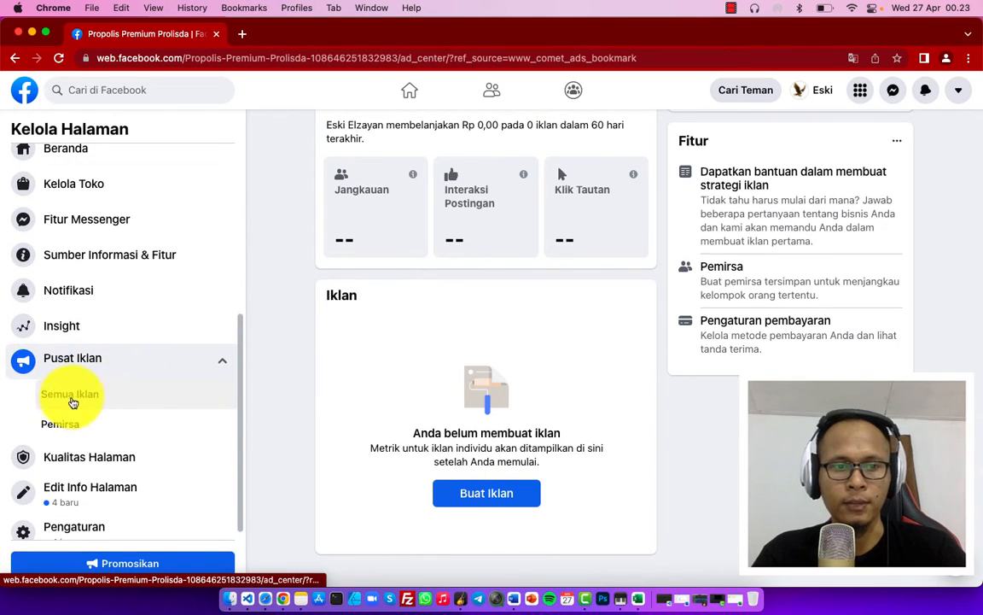
{"action": "left_click", "coordinate": [71, 402]}
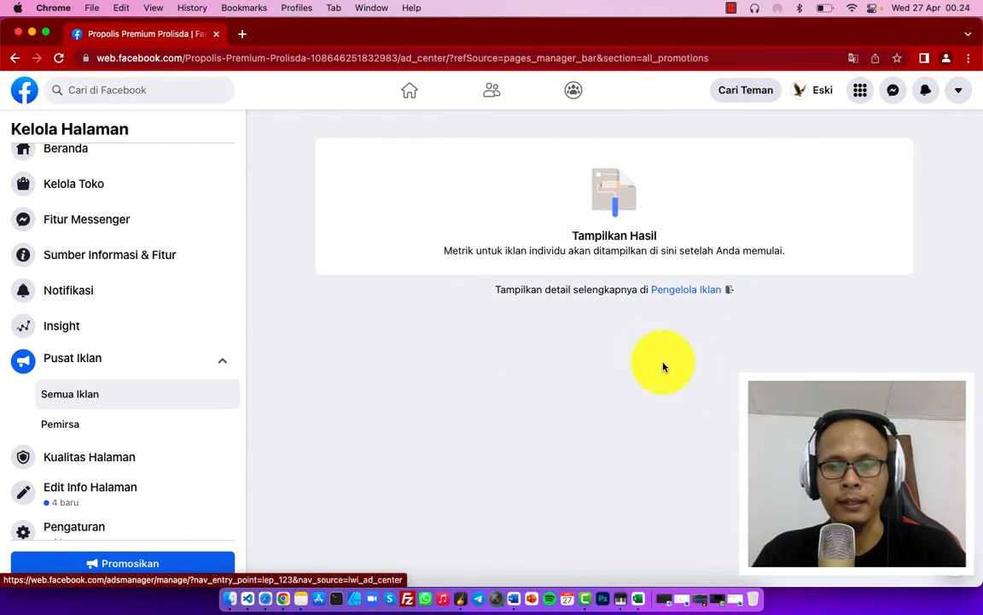
{"action": "left_click", "coordinate": [683, 291]}
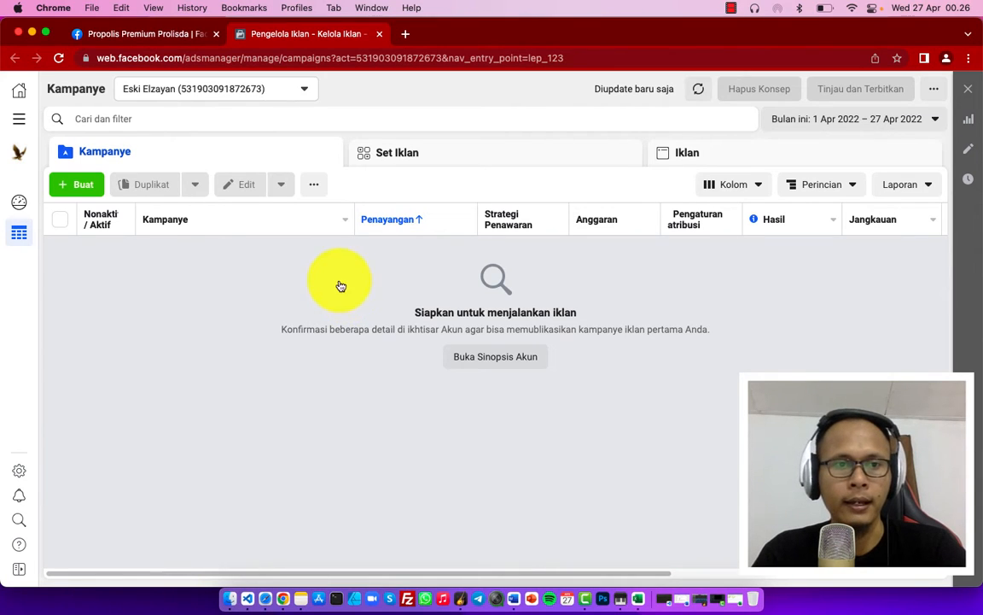
Start a campaign, open the account overview from its account-info notice and confirm the Propolis Premium Prolisda page for advertising
{"action": "left_click", "coordinate": [75, 186]}
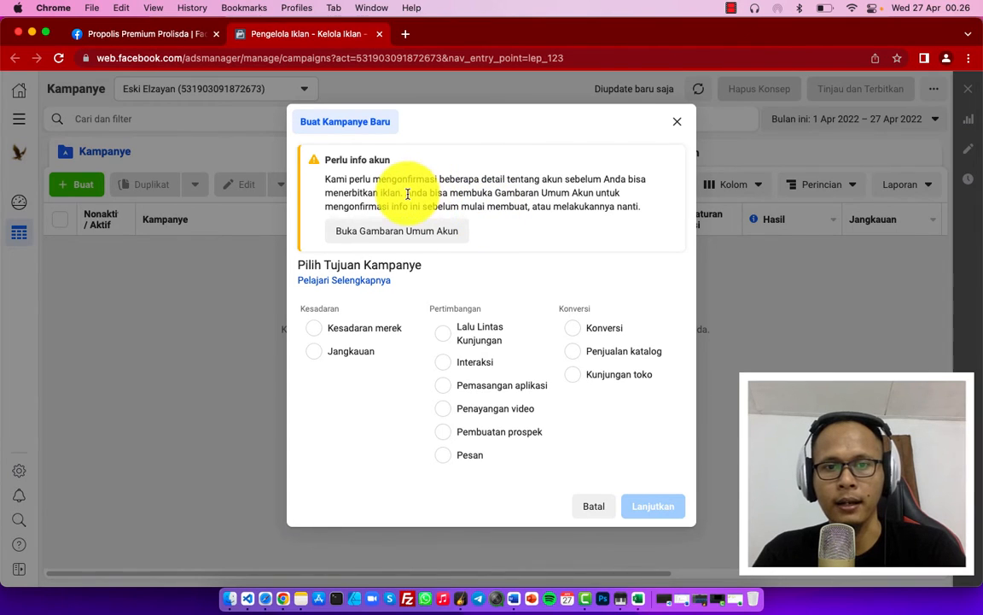
{"action": "left_click", "coordinate": [408, 239]}
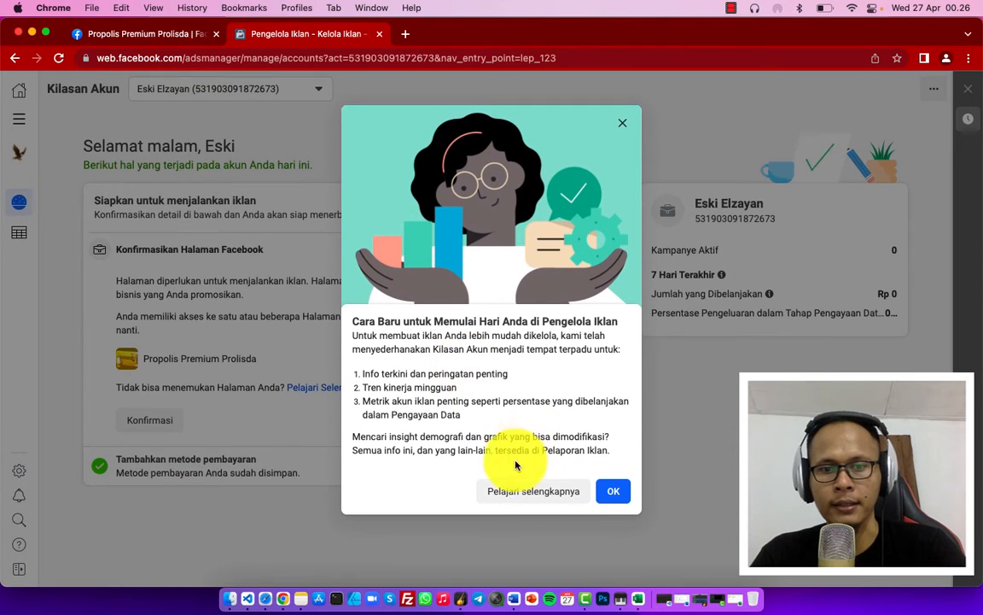
{"action": "left_click", "coordinate": [615, 491]}
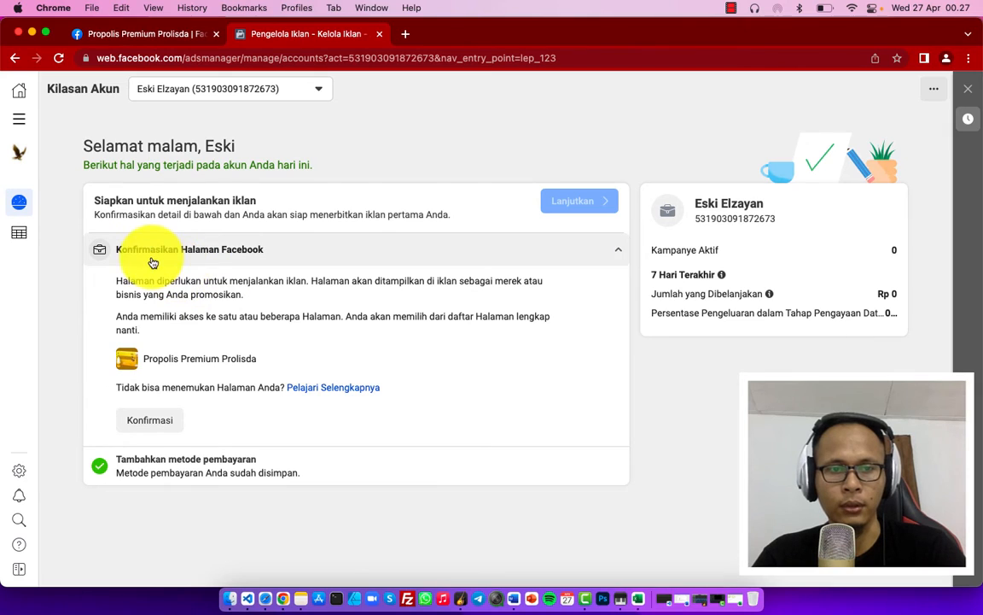
{"action": "left_click", "coordinate": [149, 423]}
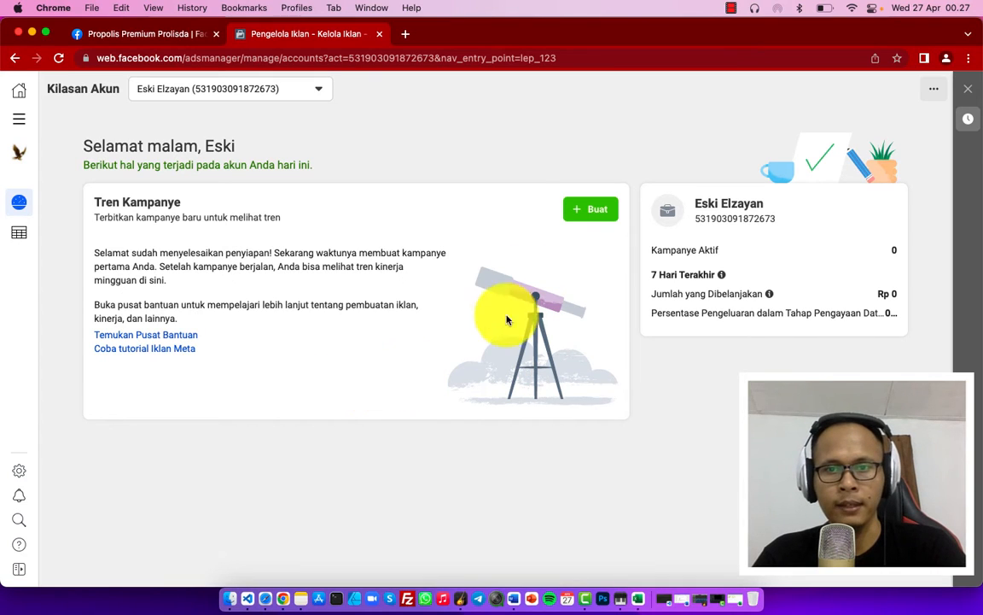
Create a new campaign with the Lalu Lintas Kunjungan (traffic) objective and dismiss the lead-generation recommendation
{"action": "left_click", "coordinate": [597, 212]}
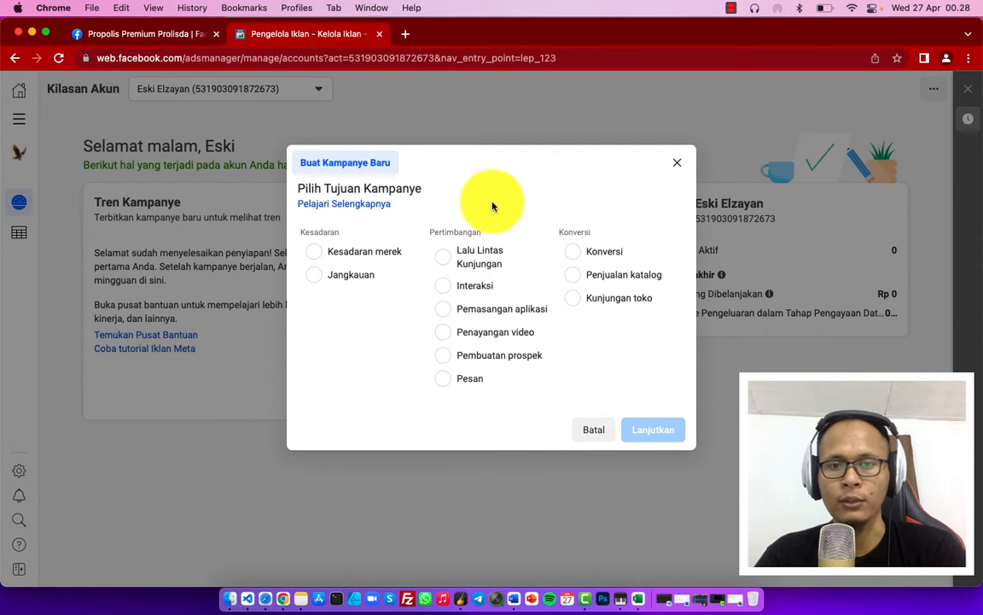
{"action": "left_click", "coordinate": [447, 260]}
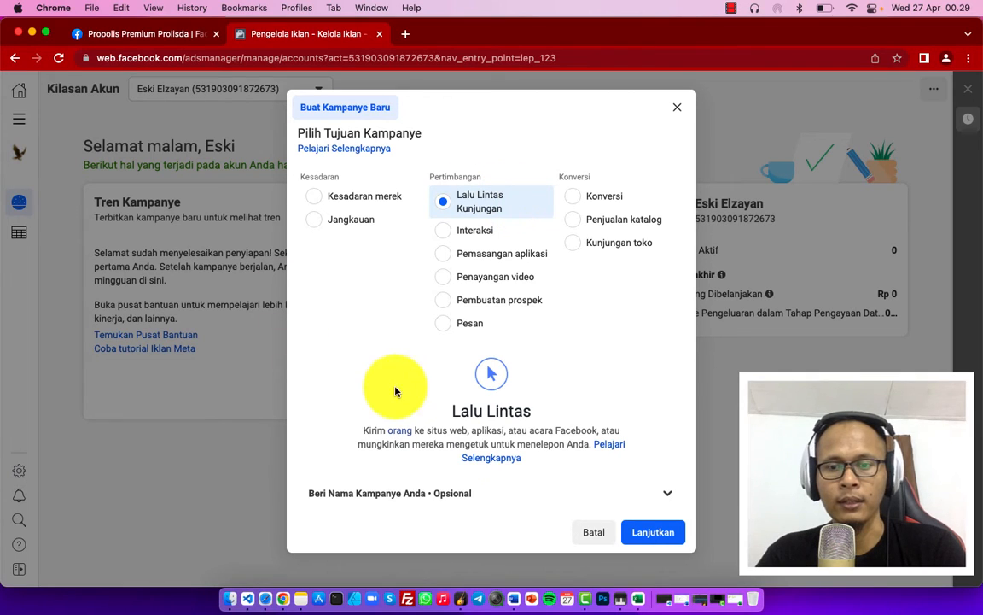
{"action": "left_click", "coordinate": [651, 533]}
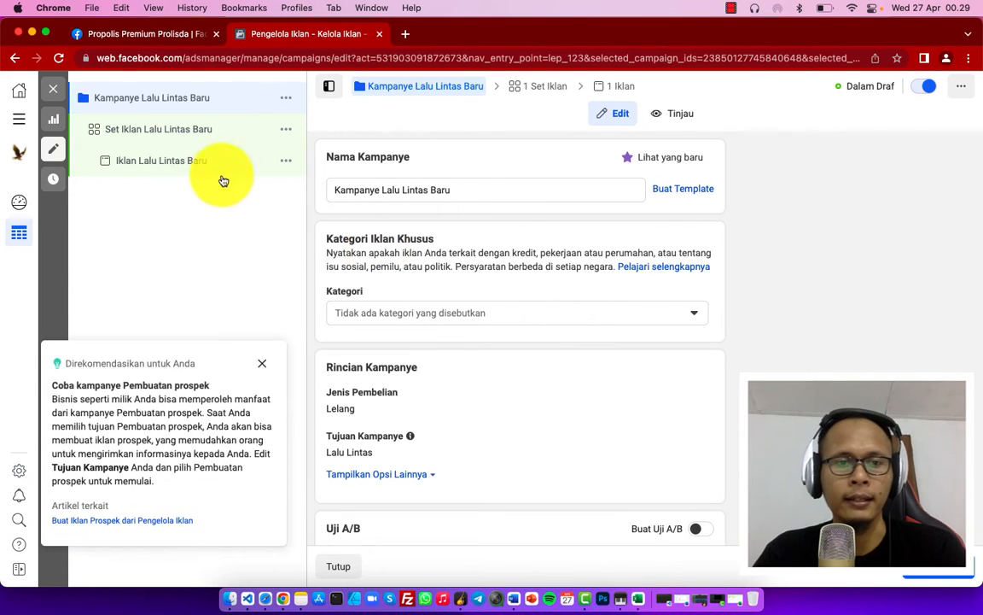
{"action": "left_click", "coordinate": [264, 367]}
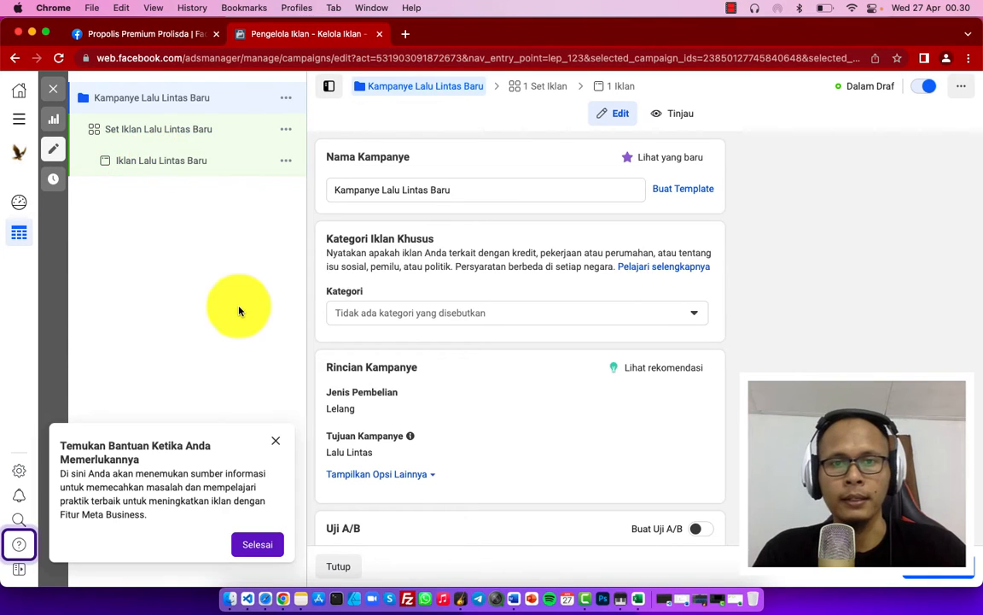
Rename the campaign "Iklan Traffic - Prolisda" and dismiss the help tip
{"action": "left_click", "coordinate": [481, 196]}
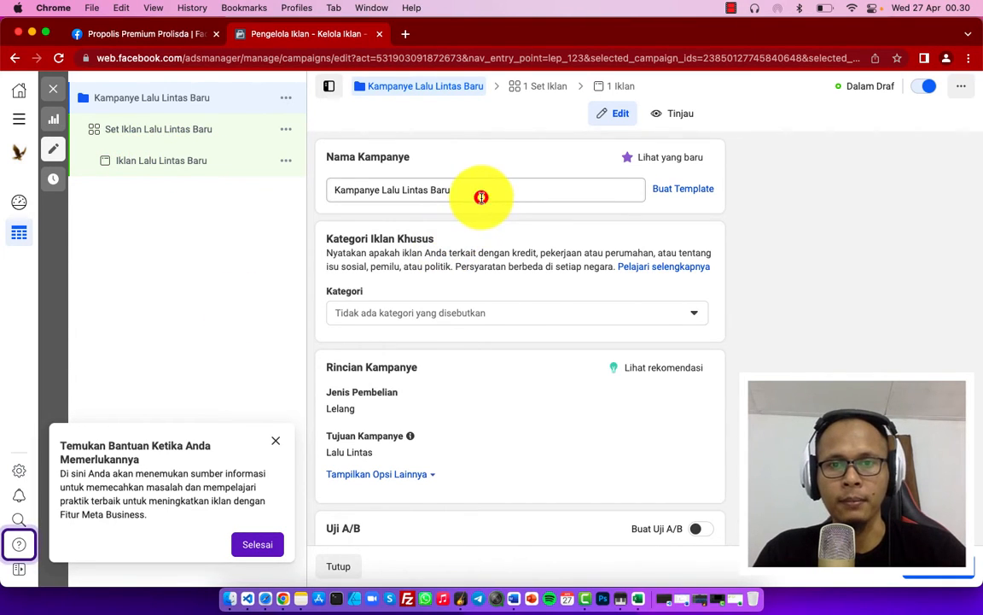
{"action": "triple_click", "coordinate": [464, 195]}
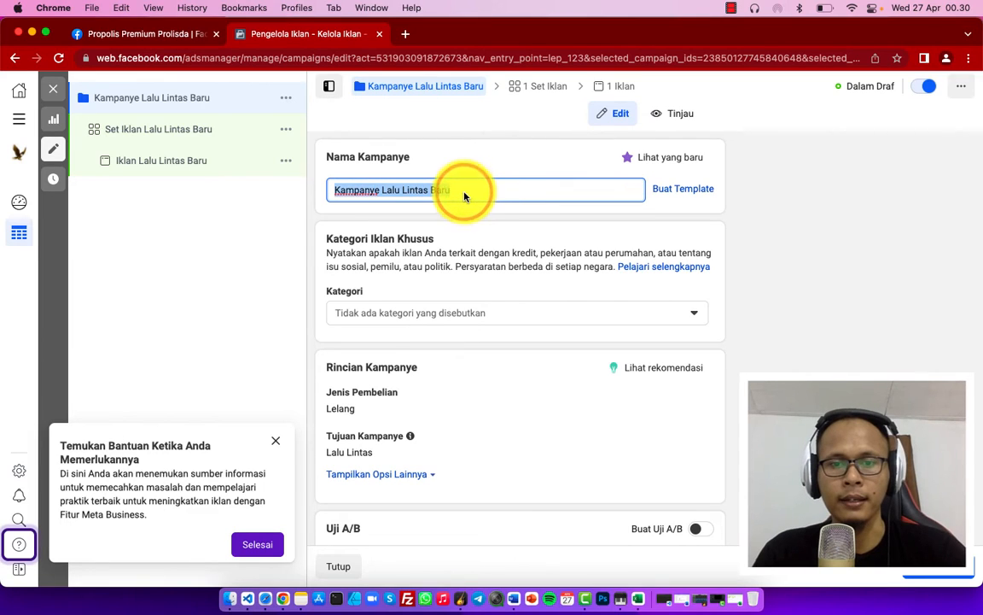
{"action": "type", "text": "ikla"}
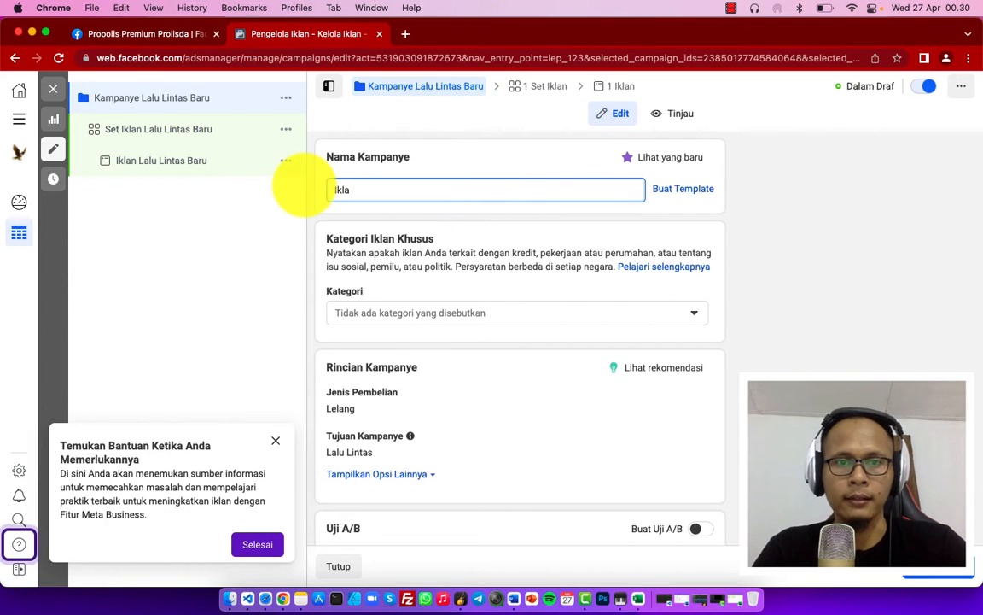
{"action": "type", "text": "n Traffic "}
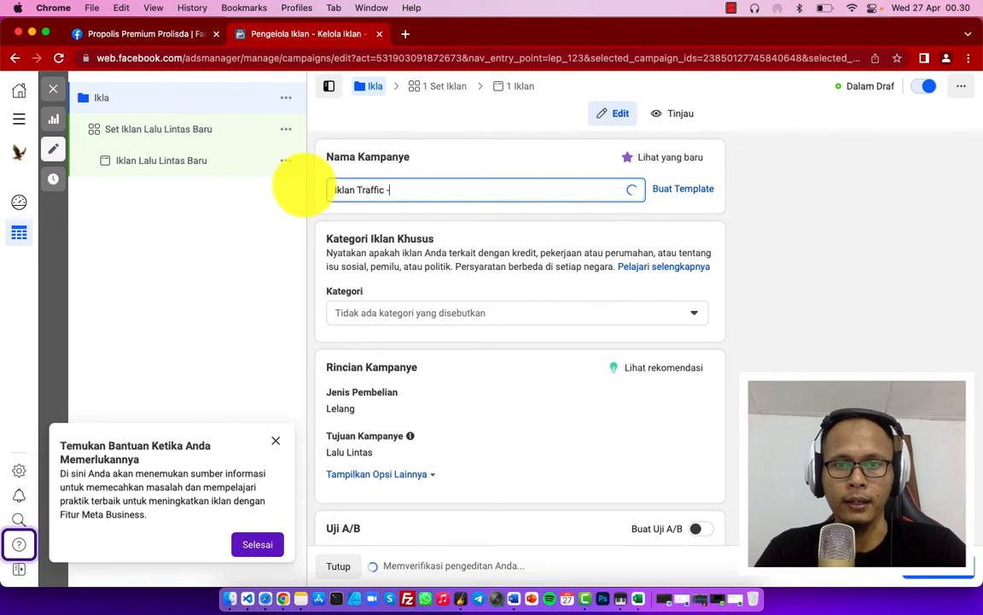
{"action": "type", "text": "- Pro"}
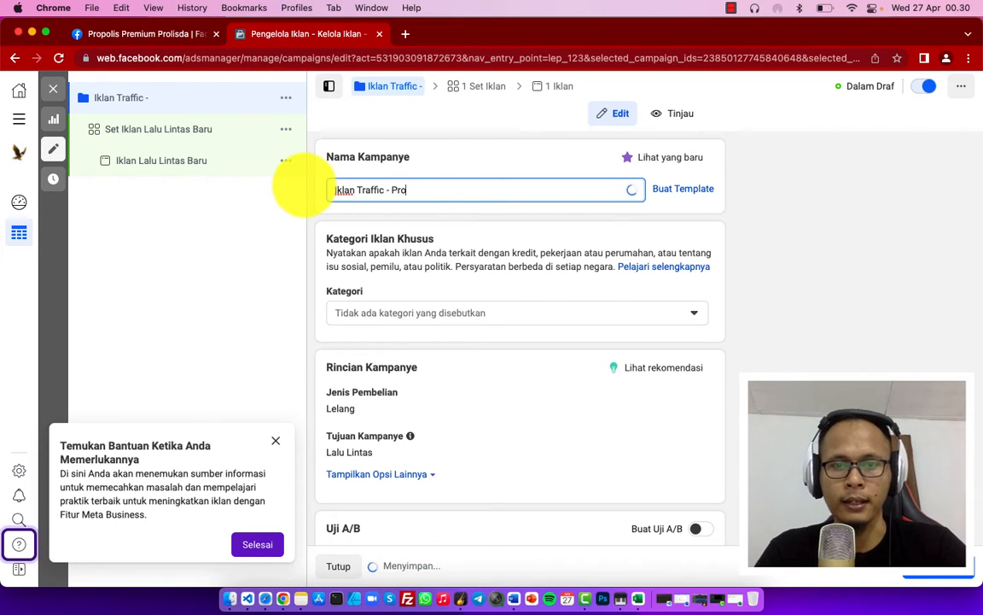
{"action": "type", "text": "lisda"}
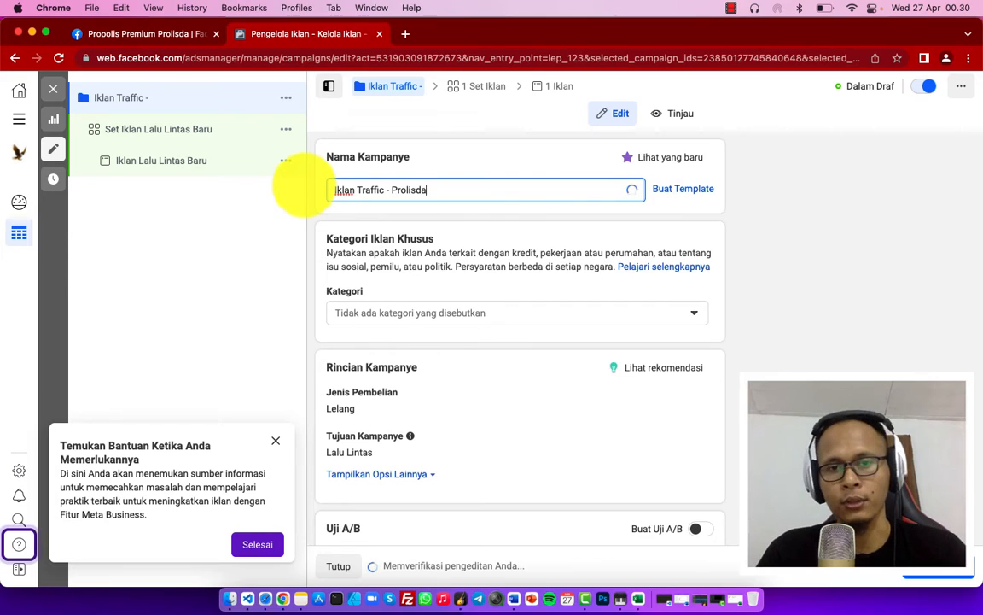
{"action": "left_click", "coordinate": [452, 224]}
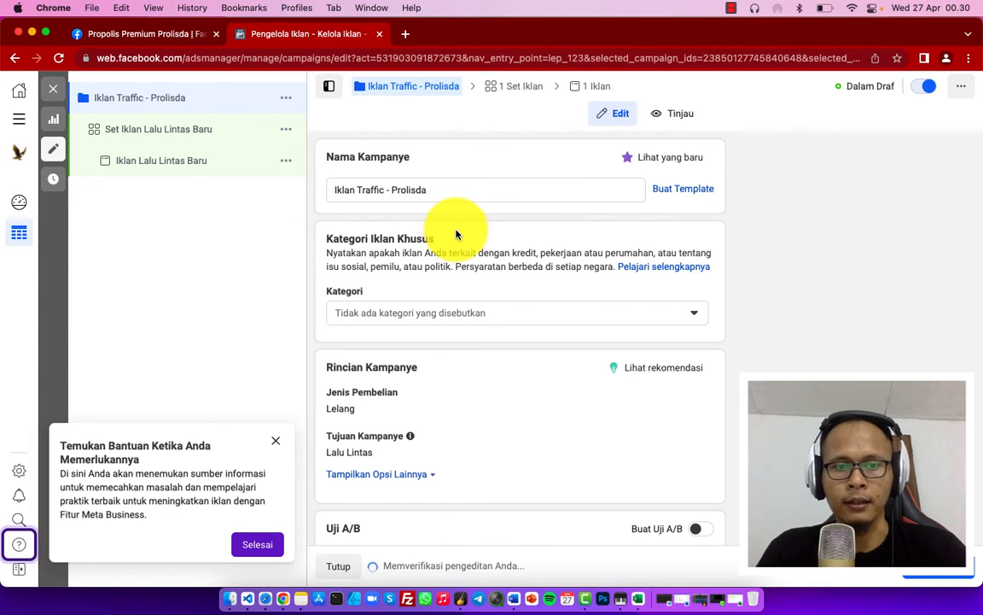
{"action": "left_click", "coordinate": [276, 441]}
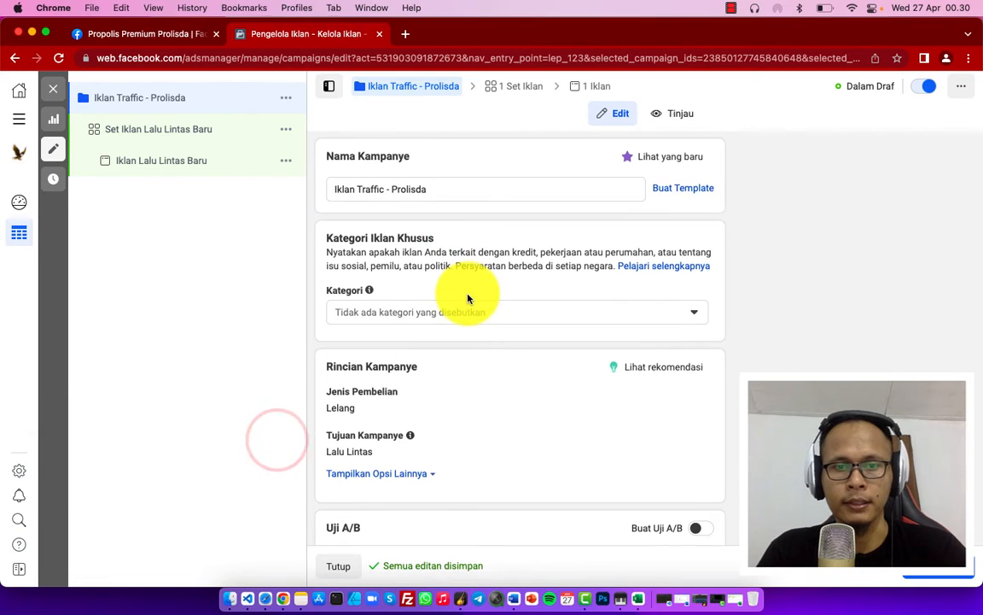
Check the special ad category options, leave none selected, and continue to the ad set settings
{"action": "scroll", "coordinate": [468, 299], "scroll_direction": "down", "scroll_amount": 1}
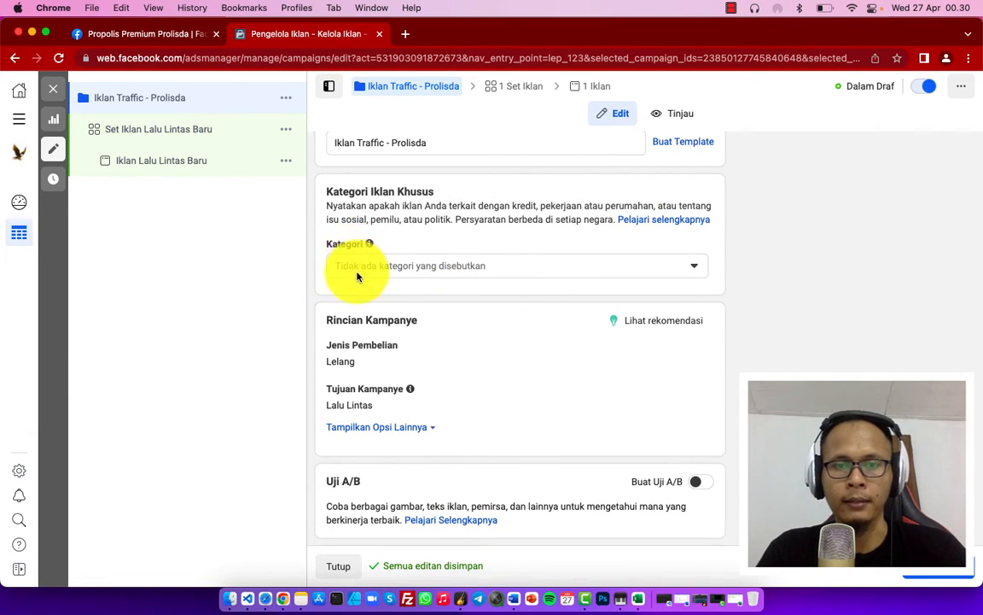
{"action": "left_click", "coordinate": [418, 274]}
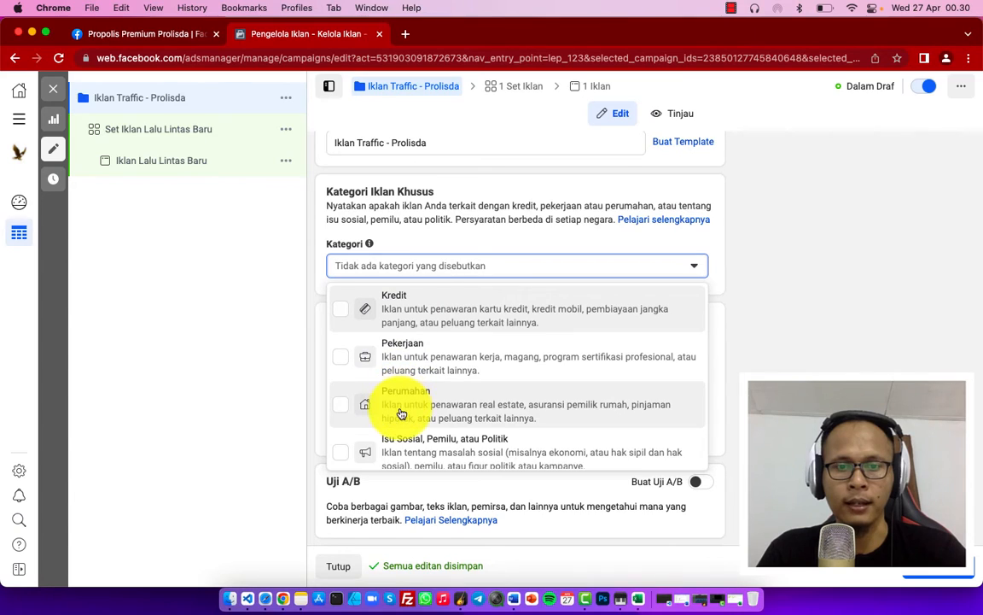
{"action": "scroll", "coordinate": [406, 453], "scroll_direction": "down", "scroll_amount": 1}
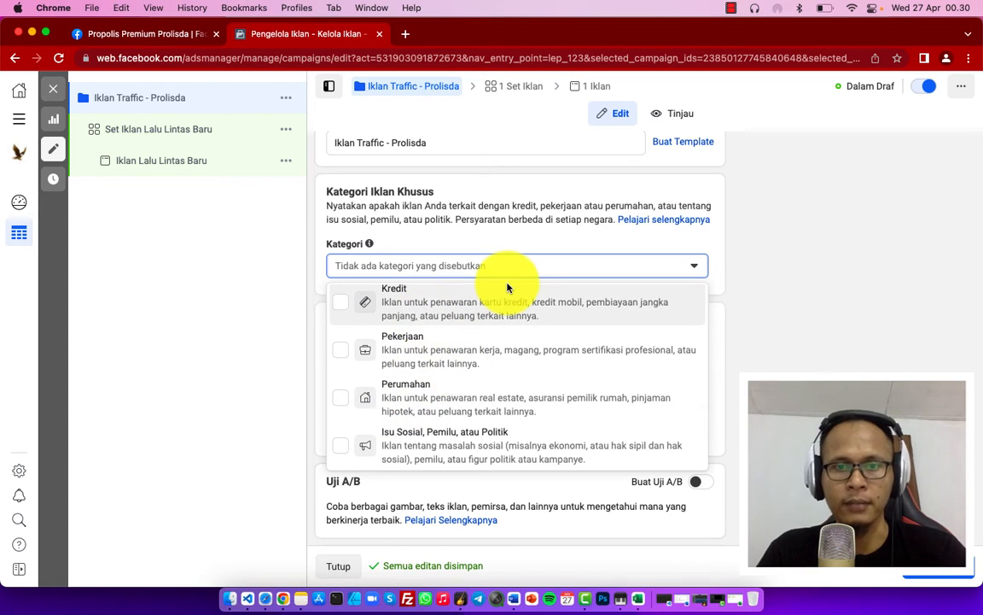
{"action": "left_click", "coordinate": [464, 242]}
{"action": "scroll", "coordinate": [493, 266], "scroll_direction": "up", "scroll_amount": 1}
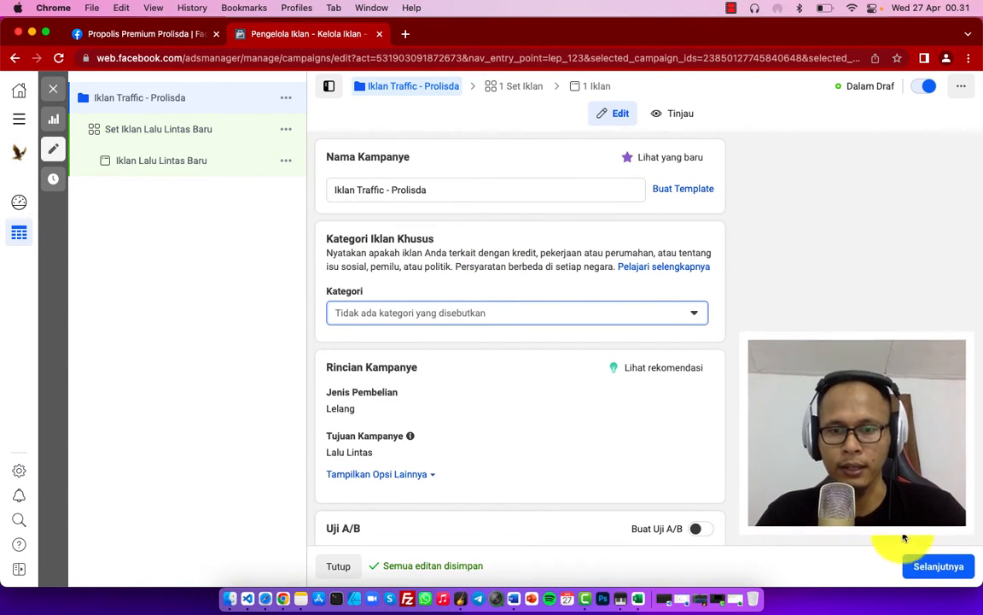
{"action": "scroll", "coordinate": [731, 466], "scroll_direction": "down", "scroll_amount": 3}
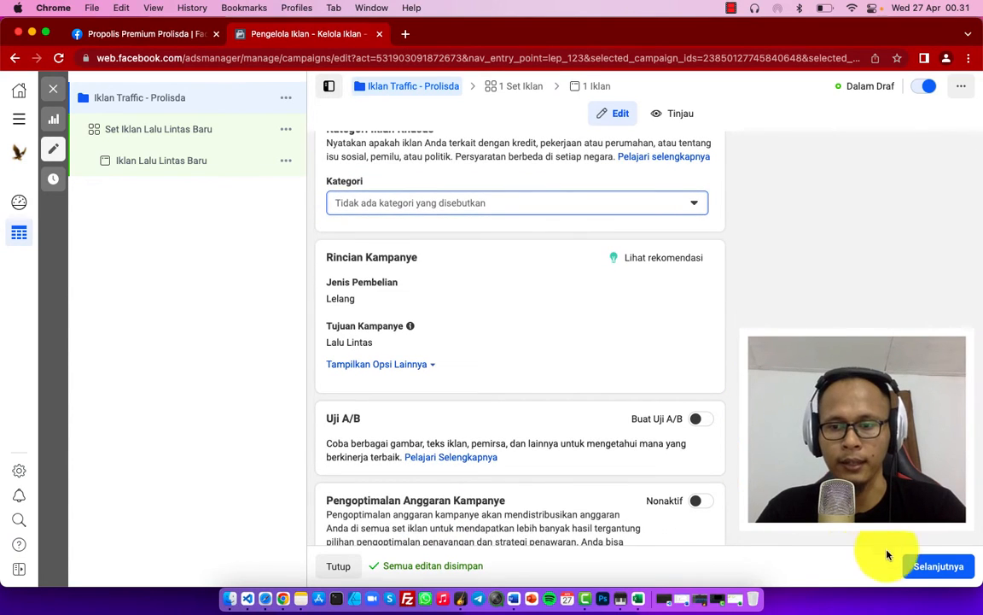
{"action": "left_click", "coordinate": [924, 566]}
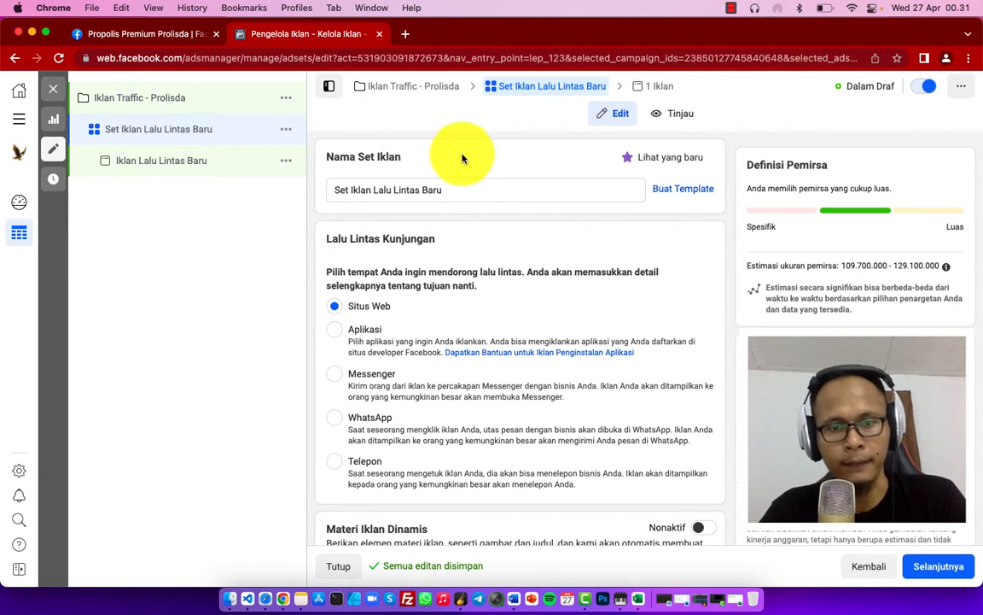
Keep Situs Web as the traffic destination and choose Klik Tautan as the ad delivery optimization
{"action": "scroll", "coordinate": [408, 314], "scroll_direction": "down", "scroll_amount": 2}
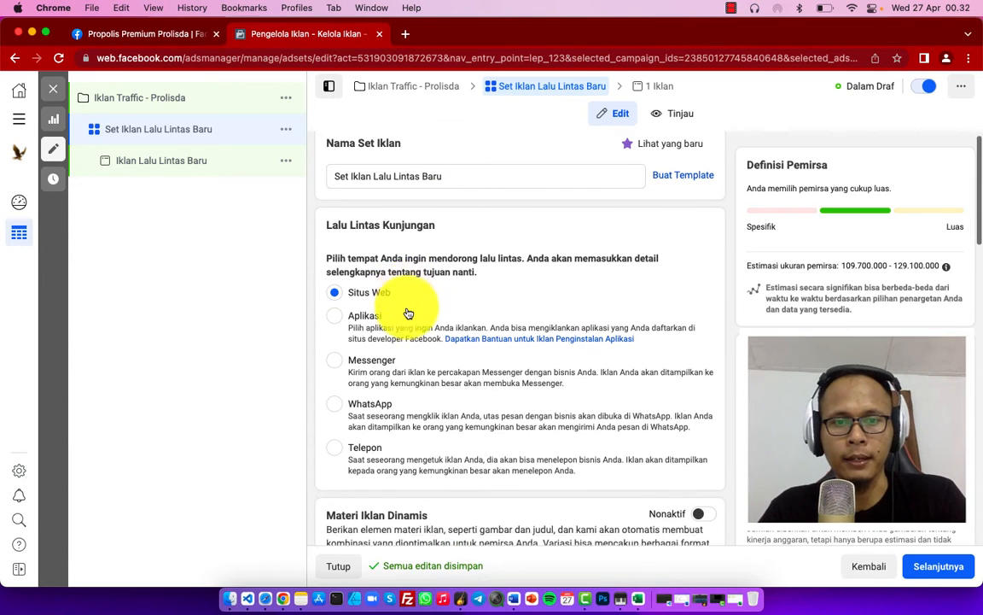
{"action": "scroll", "coordinate": [408, 313], "scroll_direction": "down", "scroll_amount": 2}
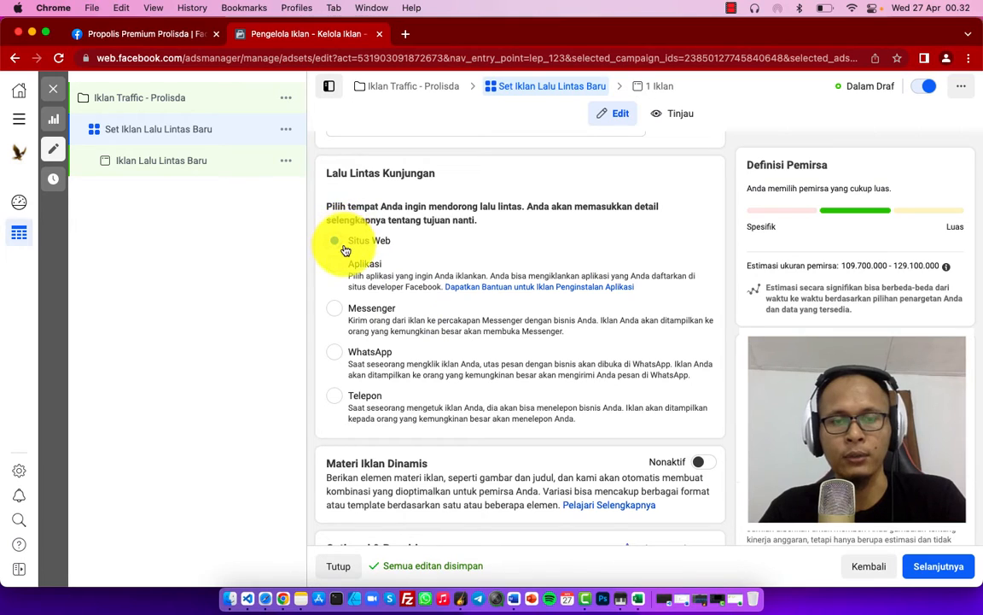
{"action": "scroll", "coordinate": [379, 254], "scroll_direction": "down", "scroll_amount": 8}
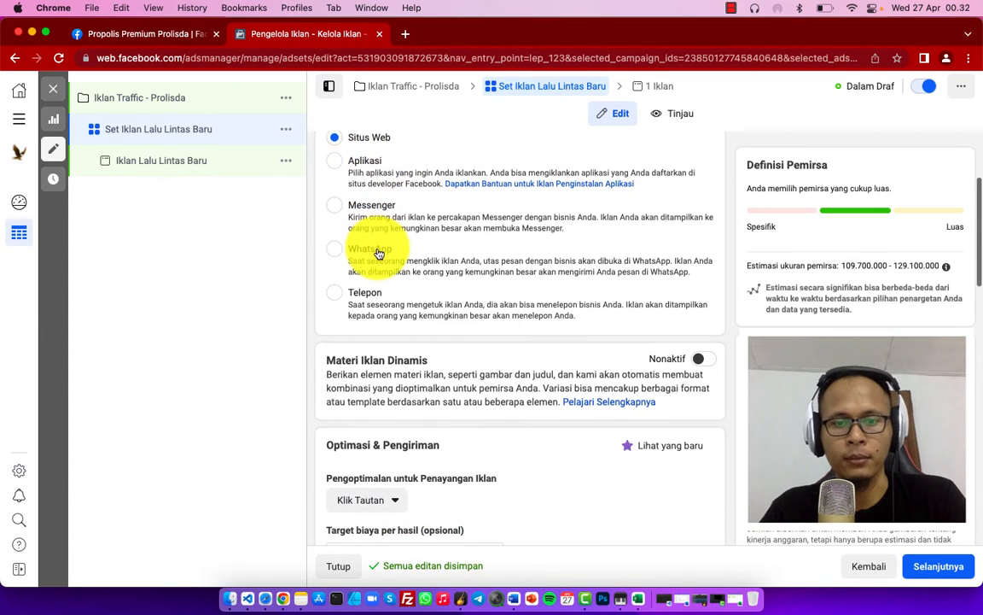
{"action": "scroll", "coordinate": [397, 362], "scroll_direction": "down", "scroll_amount": 7}
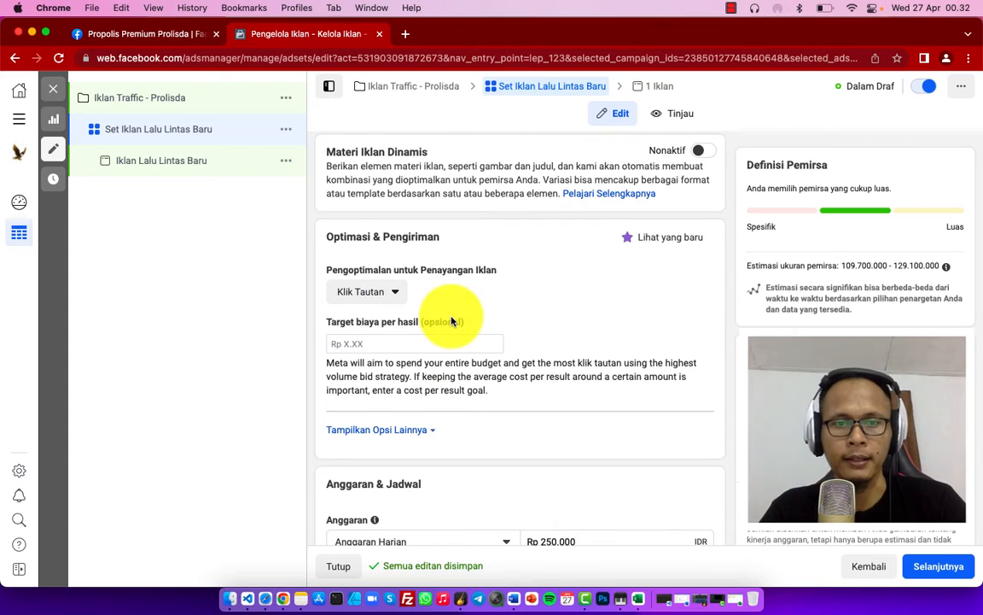
{"action": "left_click", "coordinate": [396, 294]}
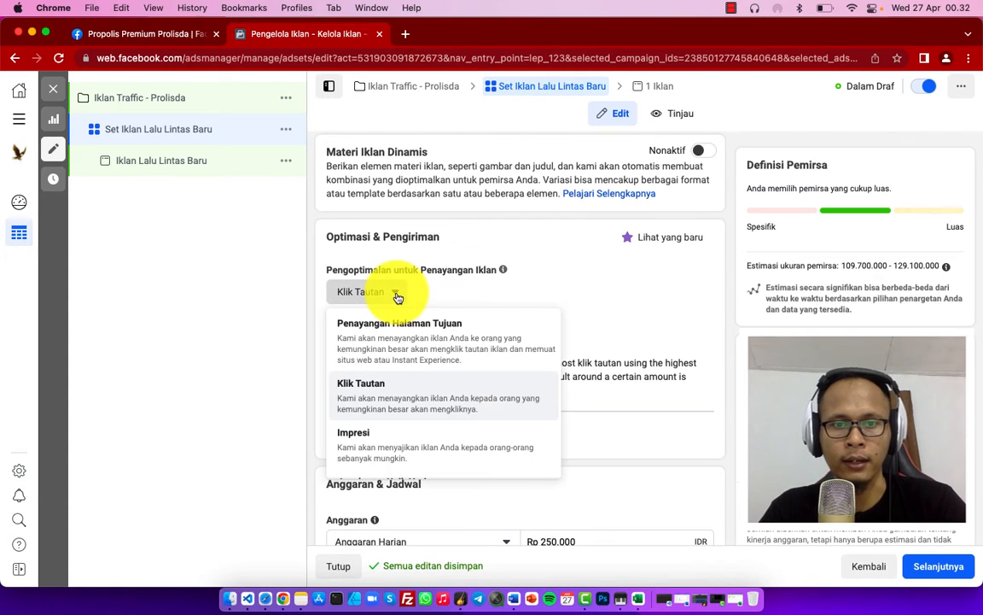
{"action": "left_click", "coordinate": [386, 401]}
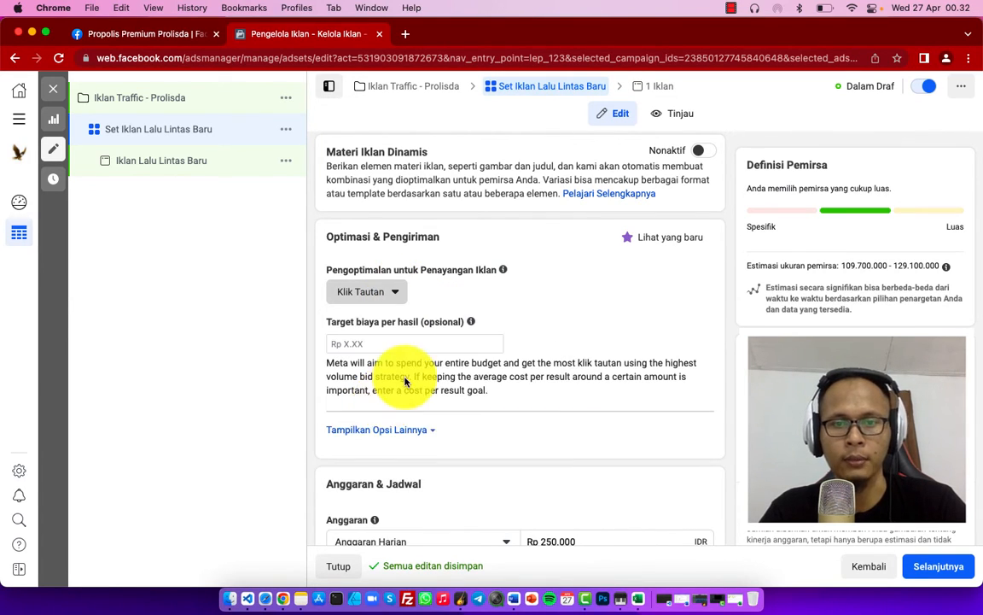
Keep Anggaran Harian as the ad set's budget type and set the daily budget to Rp 20.000
{"action": "scroll", "coordinate": [500, 316], "scroll_direction": "down", "scroll_amount": 2}
{"action": "scroll", "coordinate": [500, 319], "scroll_direction": "down", "scroll_amount": 3}
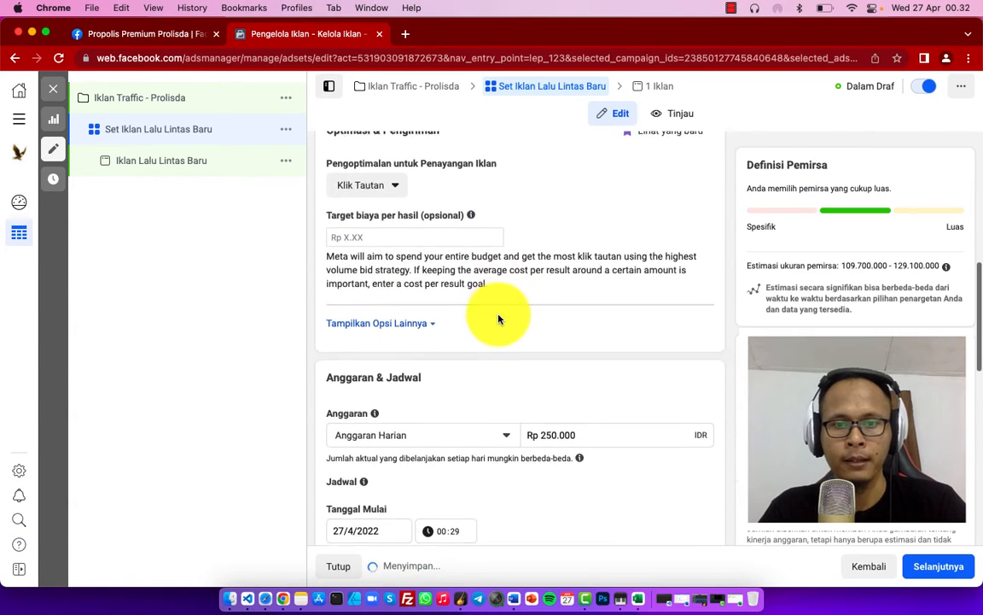
{"action": "scroll", "coordinate": [499, 320], "scroll_direction": "down", "scroll_amount": 2}
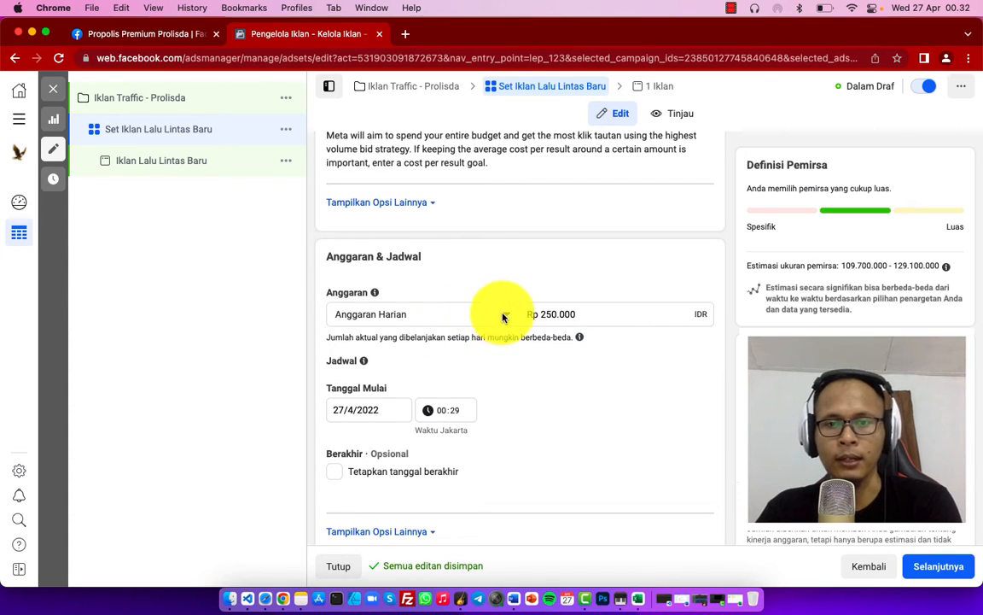
{"action": "left_click", "coordinate": [502, 315]}
{"action": "left_click", "coordinate": [562, 320]}
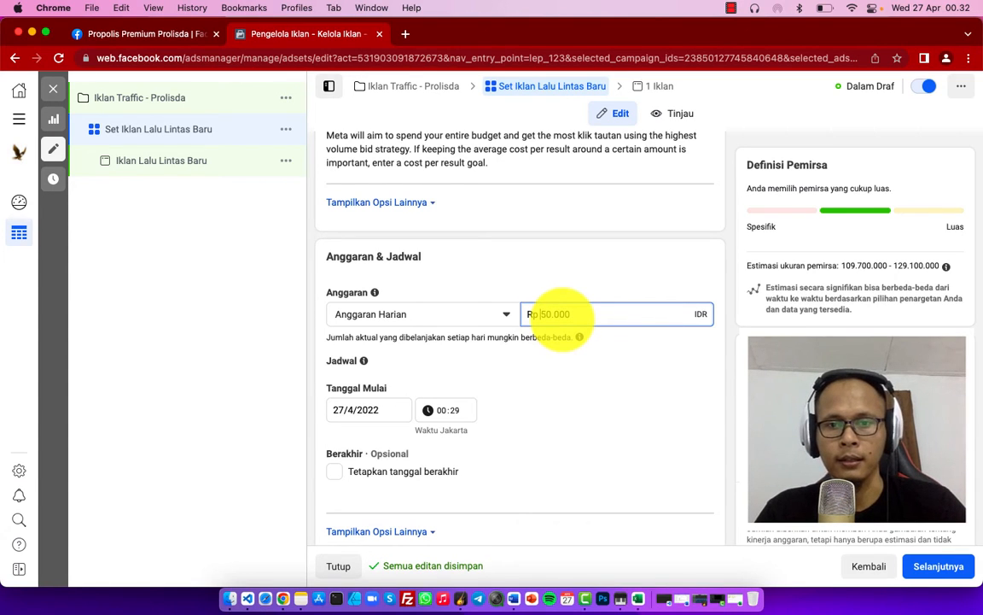
{"action": "key", "text": "Delete"}
{"action": "type", "text": "2"}
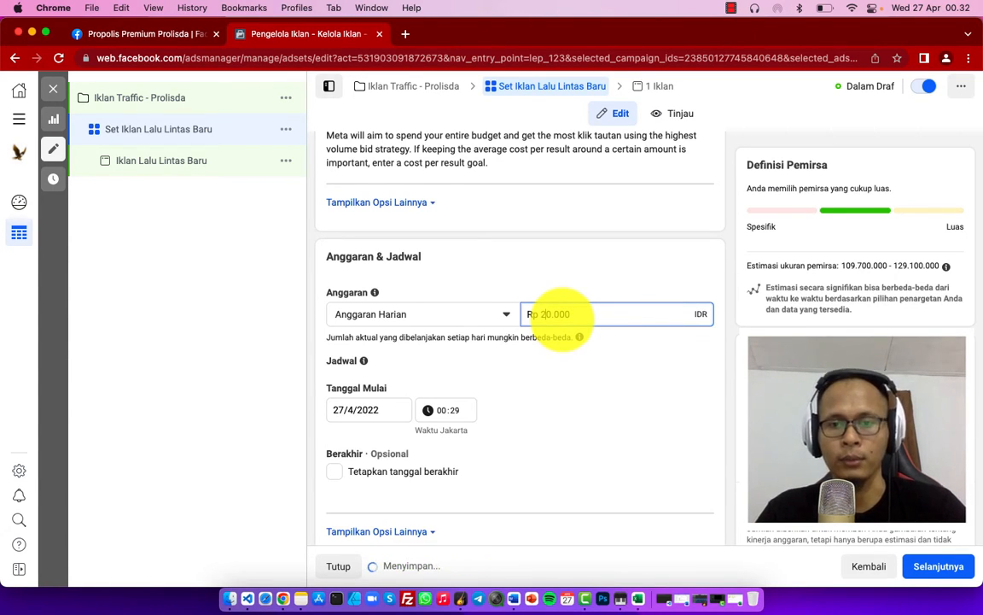
Edit the new audience's location, removing Indonesia and adding the city of Jakarta, Jakarta instead
{"action": "scroll", "coordinate": [554, 376], "scroll_direction": "down", "scroll_amount": 1}
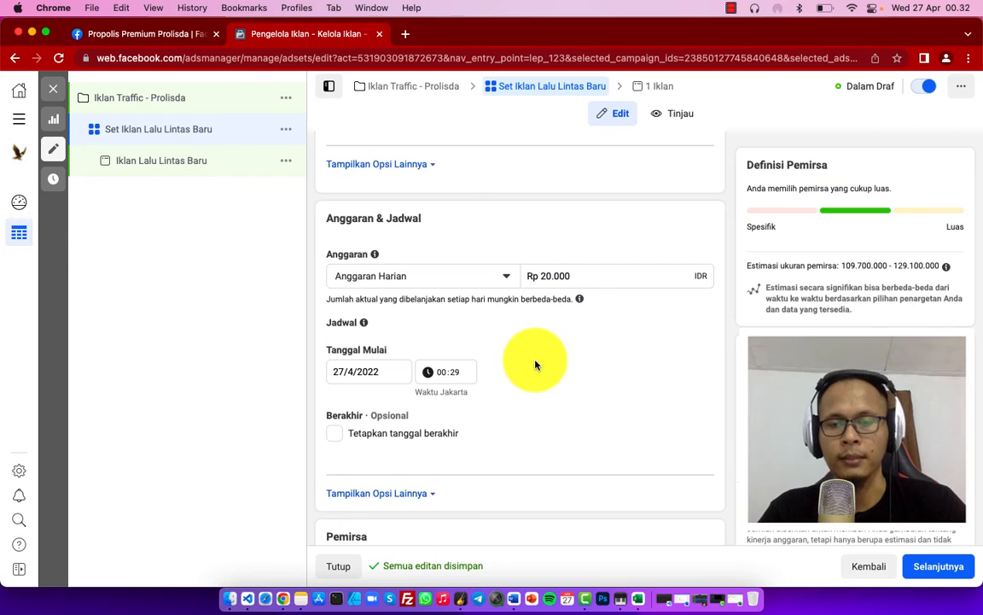
{"action": "scroll", "coordinate": [536, 364], "scroll_direction": "down", "scroll_amount": 2}
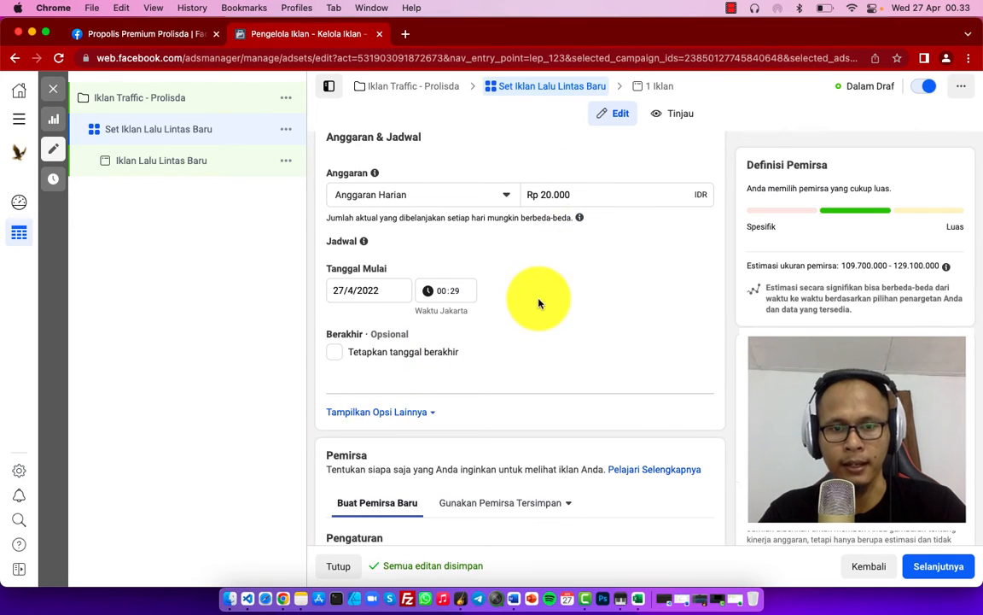
{"action": "scroll", "coordinate": [510, 319], "scroll_direction": "down", "scroll_amount": 5}
{"action": "scroll", "coordinate": [510, 318], "scroll_direction": "down", "scroll_amount": 1}
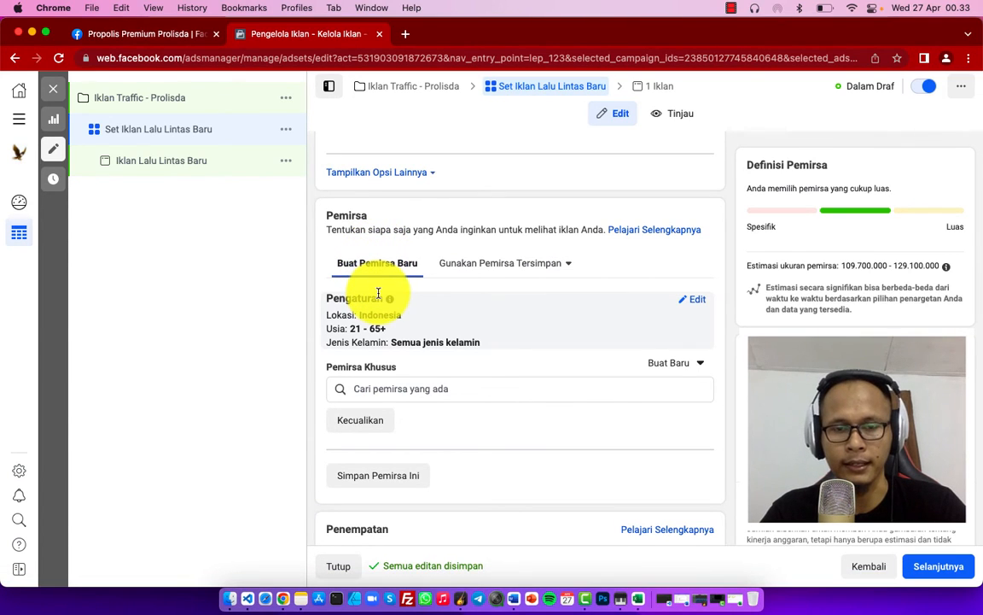
{"action": "scroll", "coordinate": [378, 292], "scroll_direction": "down", "scroll_amount": 2}
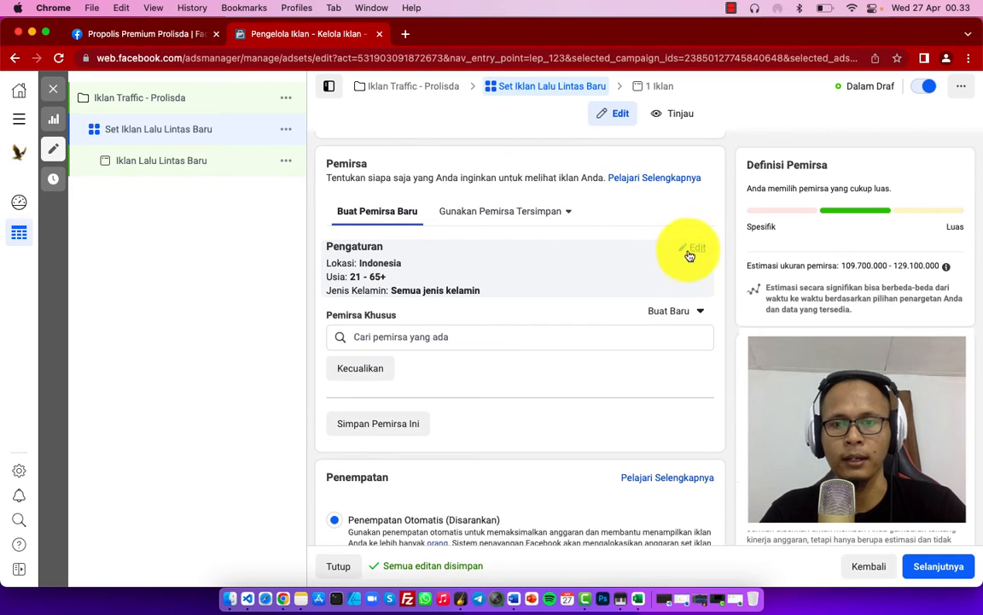
{"action": "left_click", "coordinate": [695, 250]}
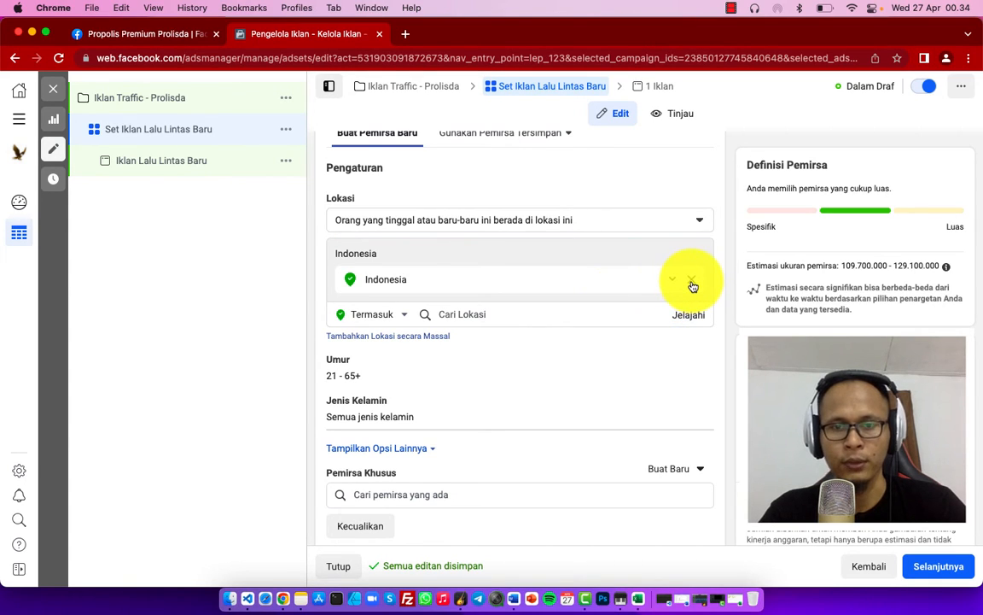
{"action": "left_click", "coordinate": [692, 285]}
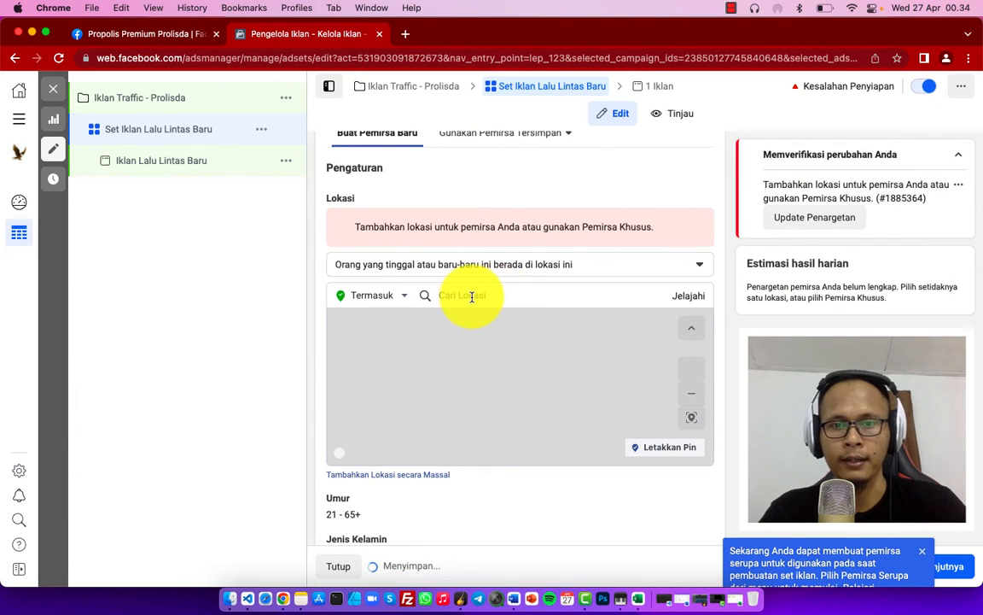
{"action": "left_click", "coordinate": [471, 296]}
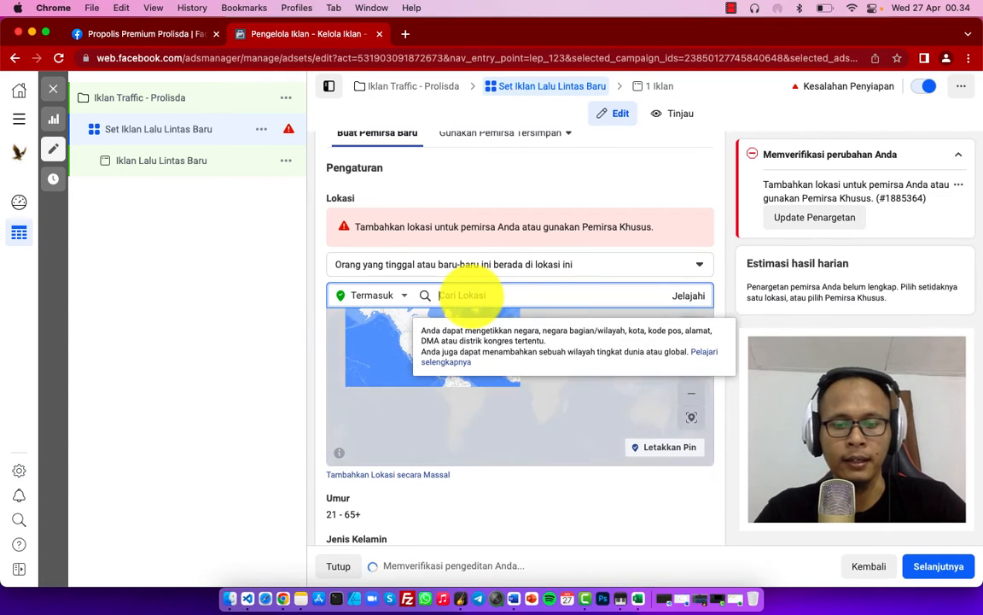
{"action": "type", "text": "jakarta"}
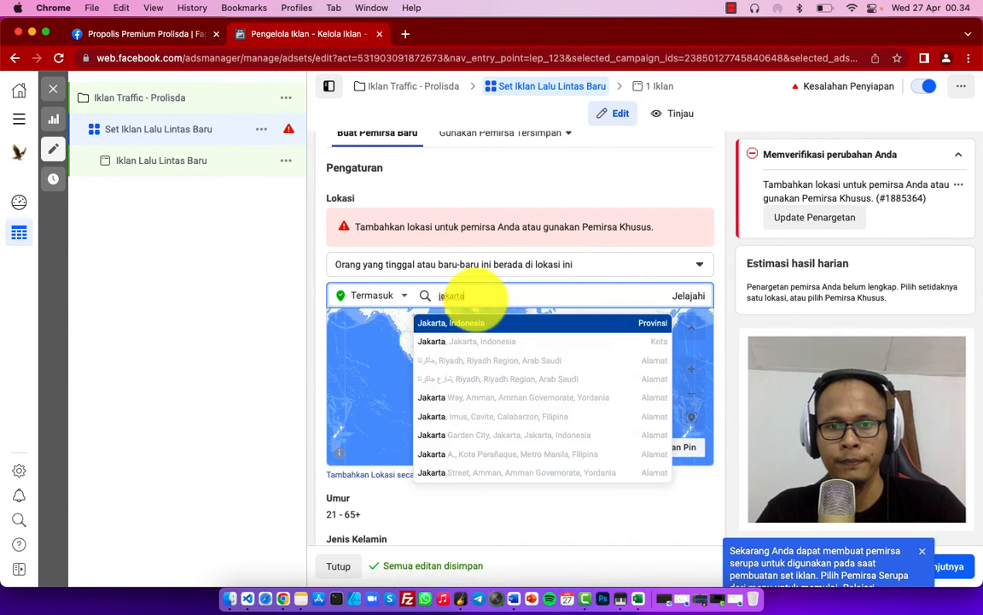
{"action": "left_click", "coordinate": [521, 340]}
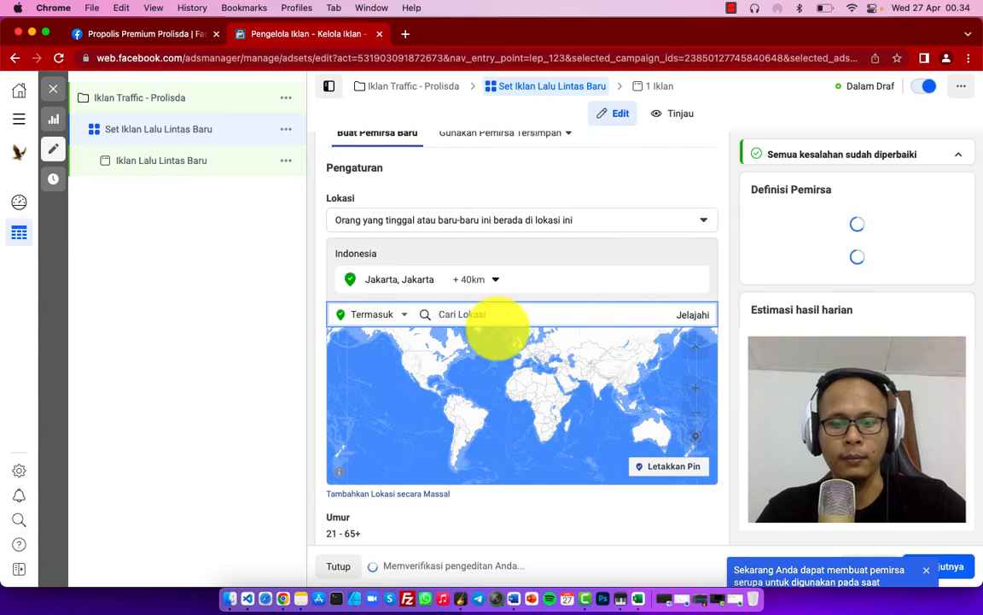
Add the cities of Bogor, West Java and Depok, West Java to the audience's included locations
{"action": "type", "text": "bogor"}
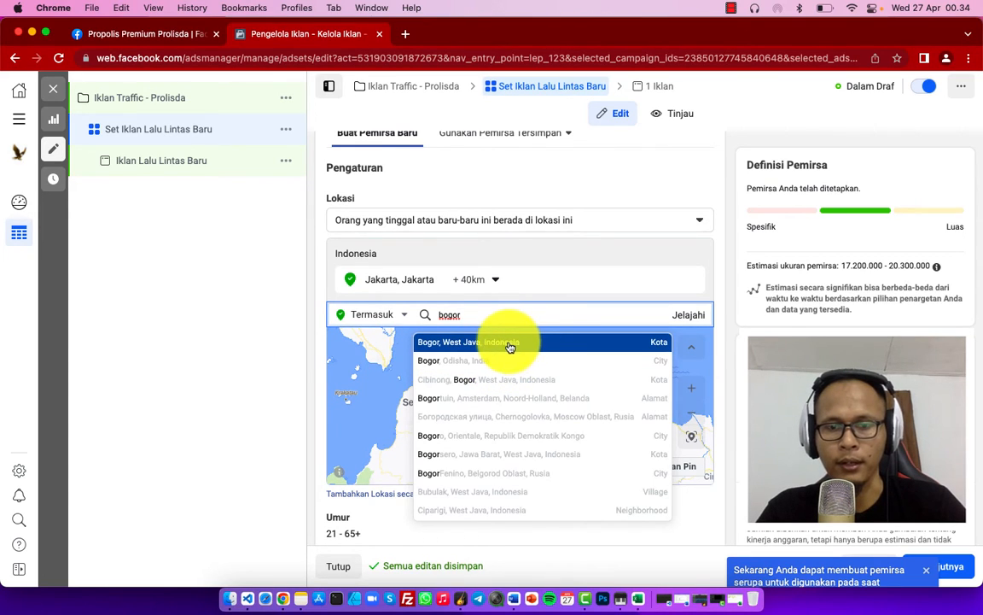
{"action": "left_click", "coordinate": [509, 344]}
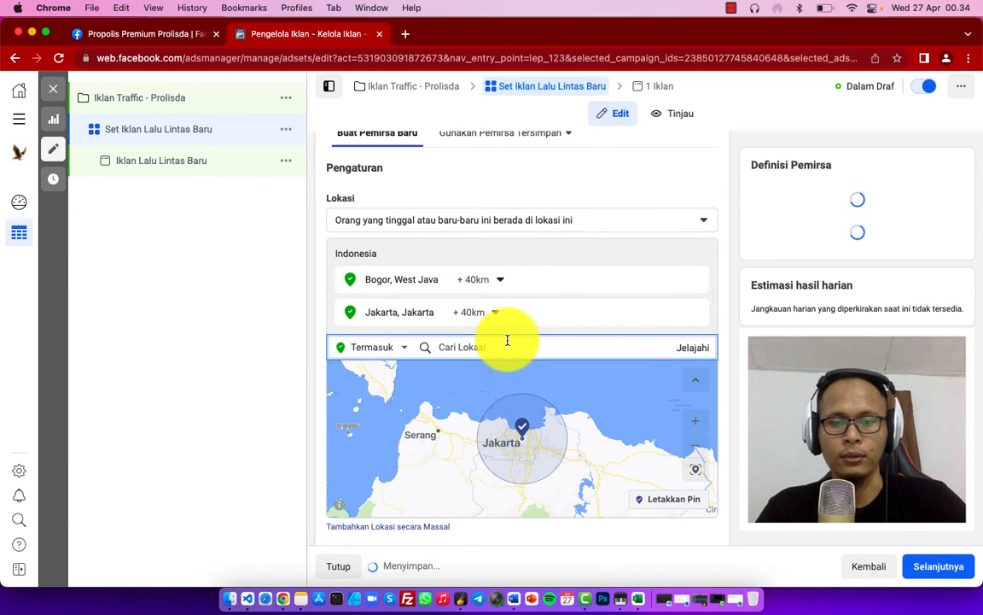
{"action": "type", "text": "depok"}
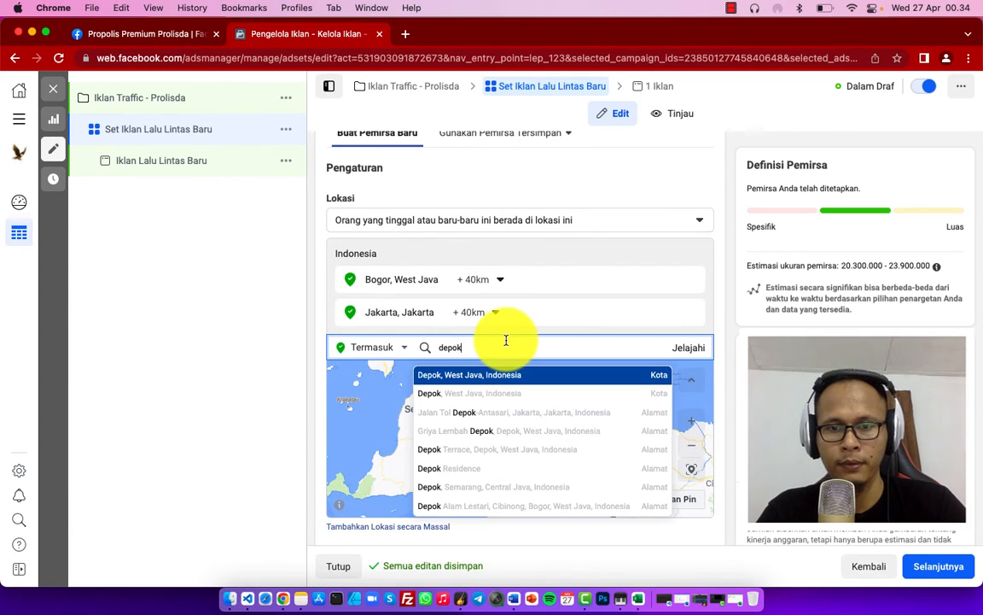
{"action": "left_click", "coordinate": [468, 394]}
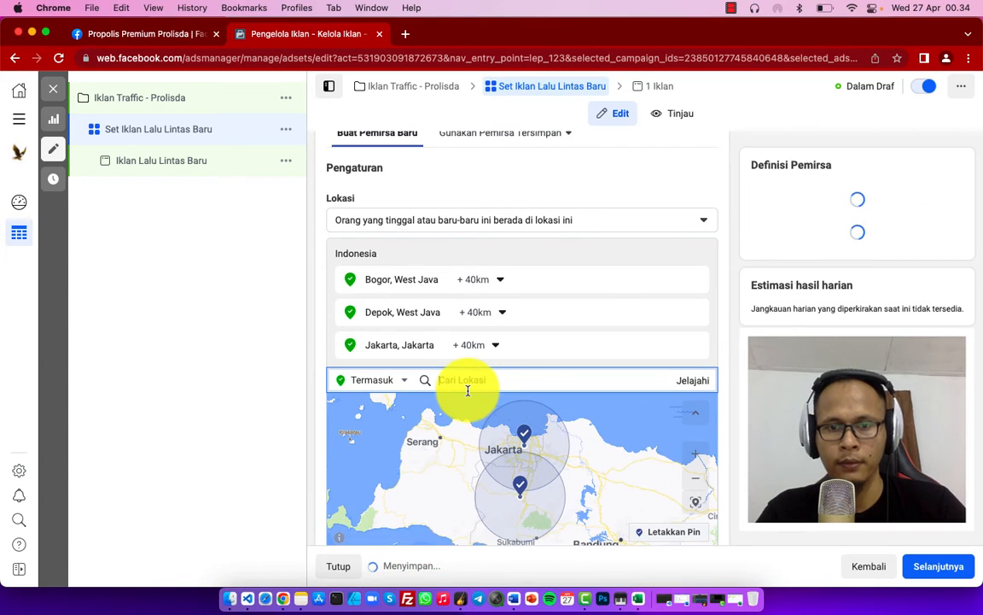
Add the cities of Tangerang, Banten and Bekasi, West Java to the audience's included locations
{"action": "type", "text": "t"}
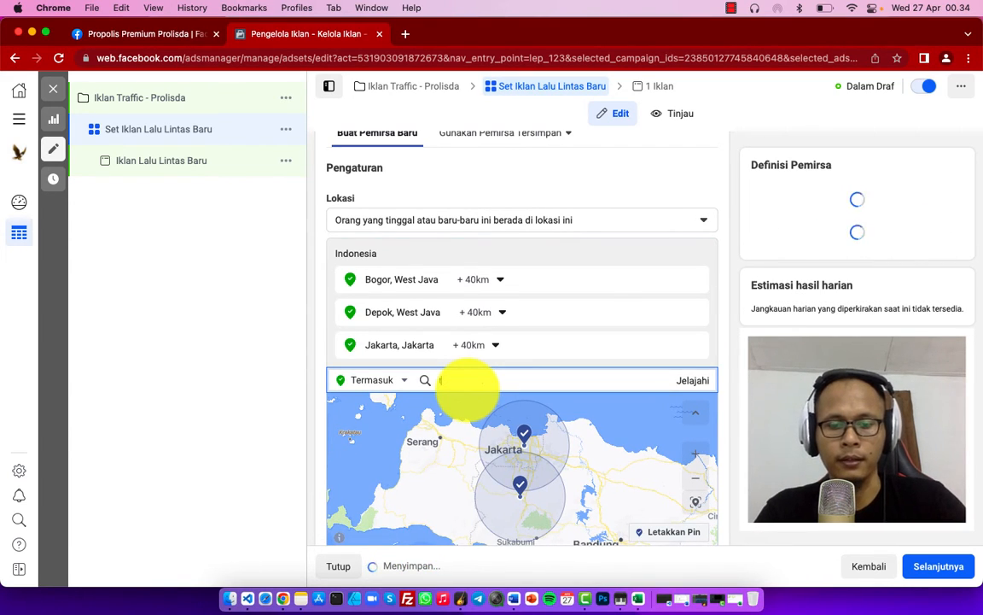
{"action": "type", "text": "ange"}
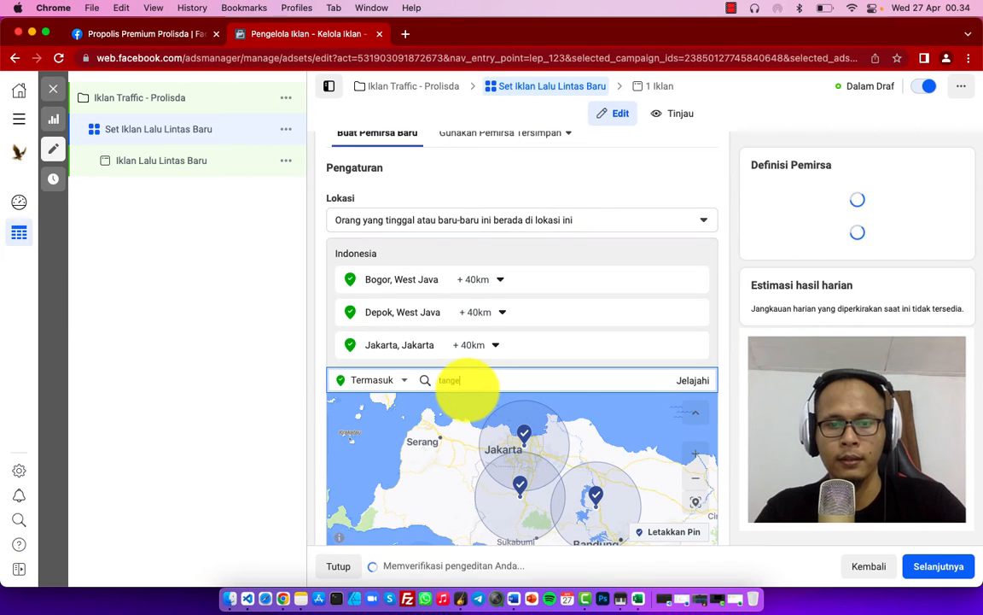
{"action": "type", "text": "rang"}
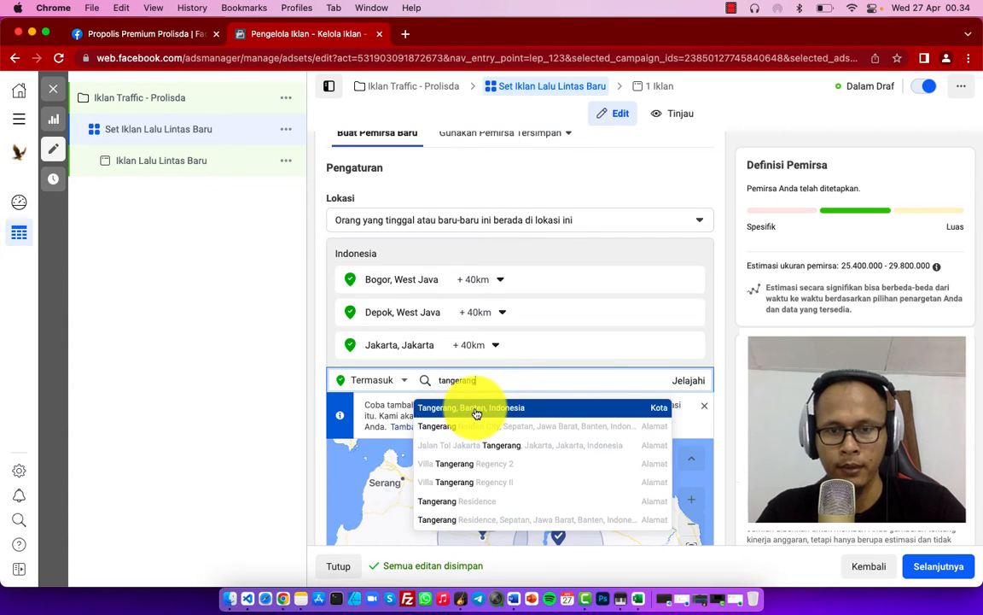
{"action": "left_click", "coordinate": [476, 408]}
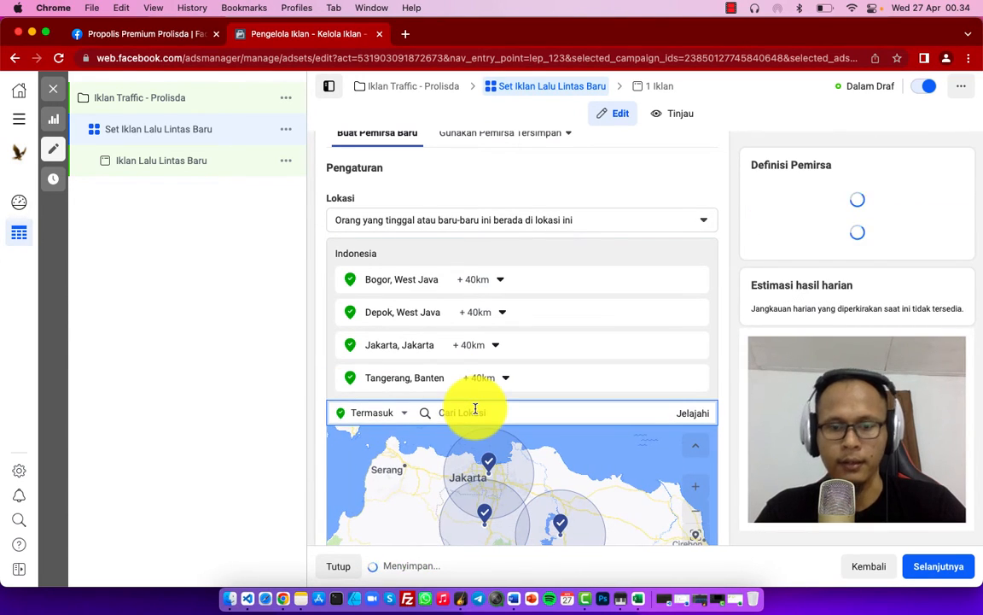
{"action": "type", "text": "bekasi"}
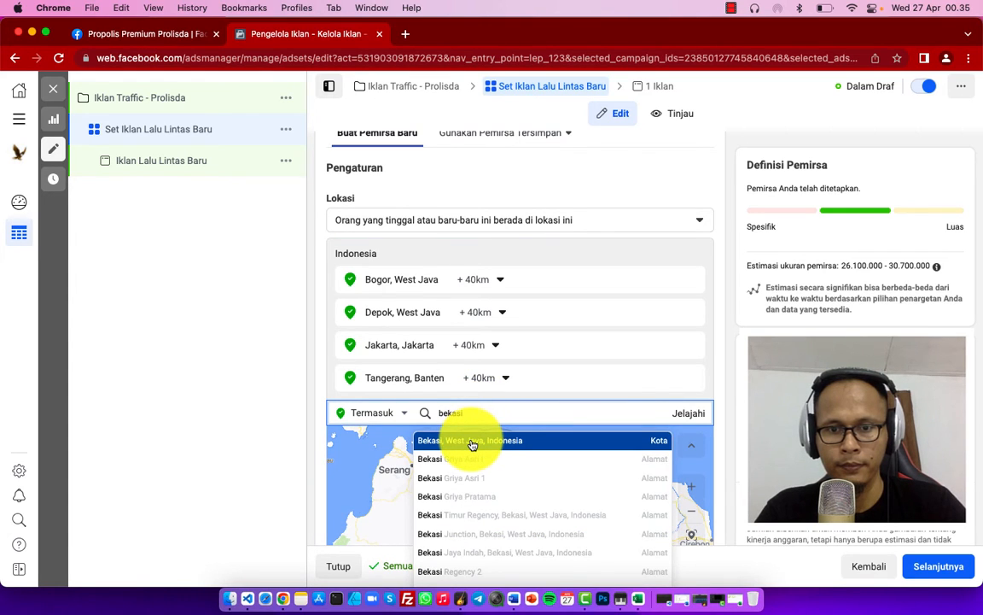
{"action": "left_click", "coordinate": [472, 440]}
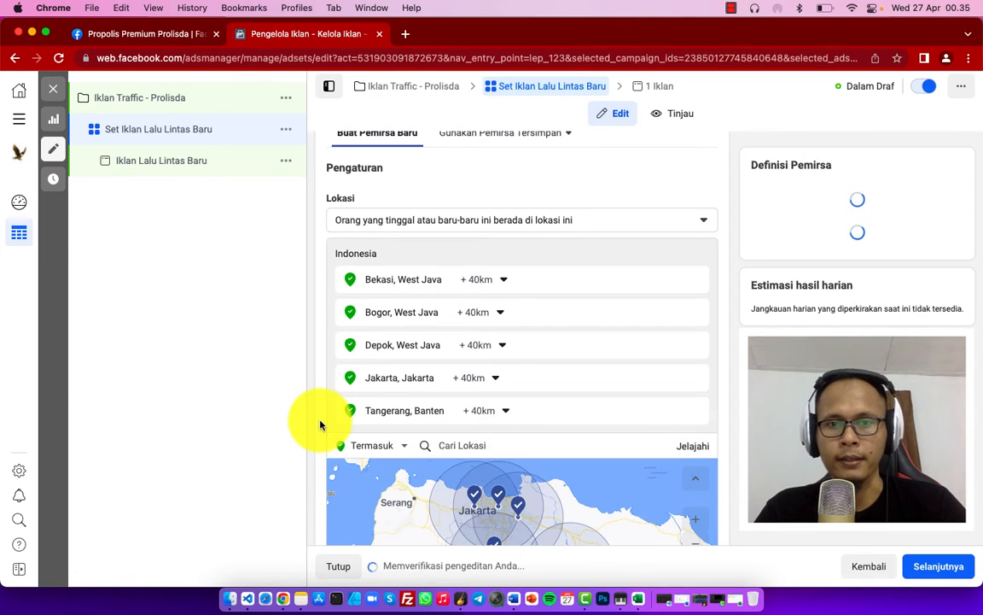
Set the audience's age range to 25 through 45
{"action": "scroll", "coordinate": [320, 424], "scroll_direction": "down", "scroll_amount": 1}
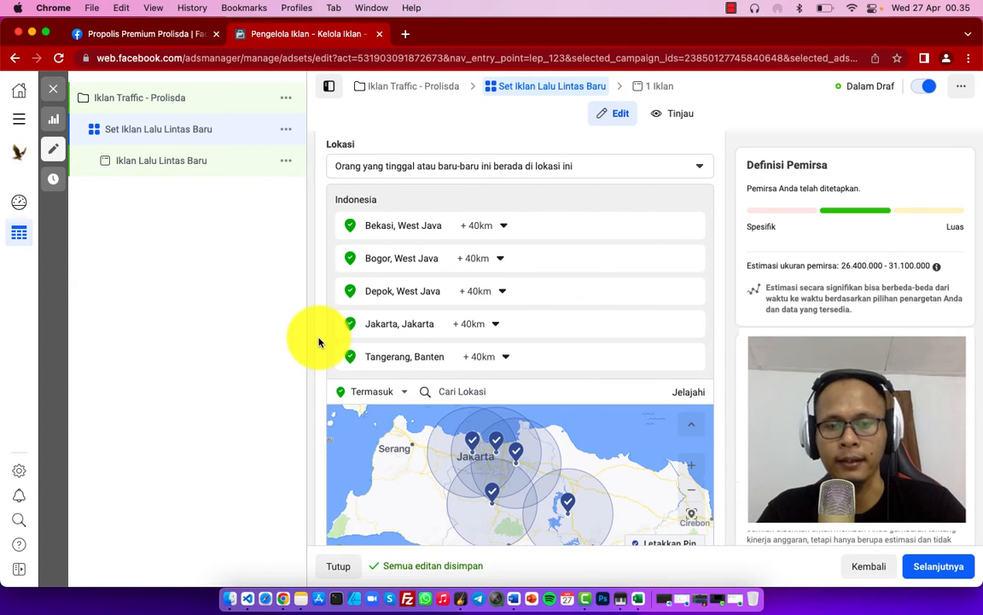
{"action": "scroll", "coordinate": [318, 342], "scroll_direction": "down", "scroll_amount": 5}
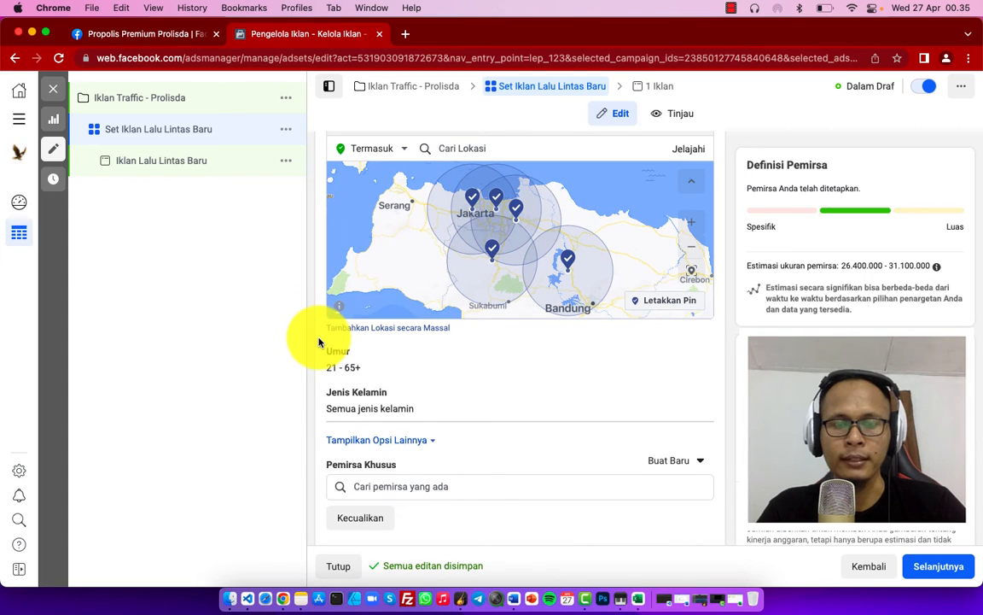
{"action": "scroll", "coordinate": [318, 337], "scroll_direction": "down", "scroll_amount": 1}
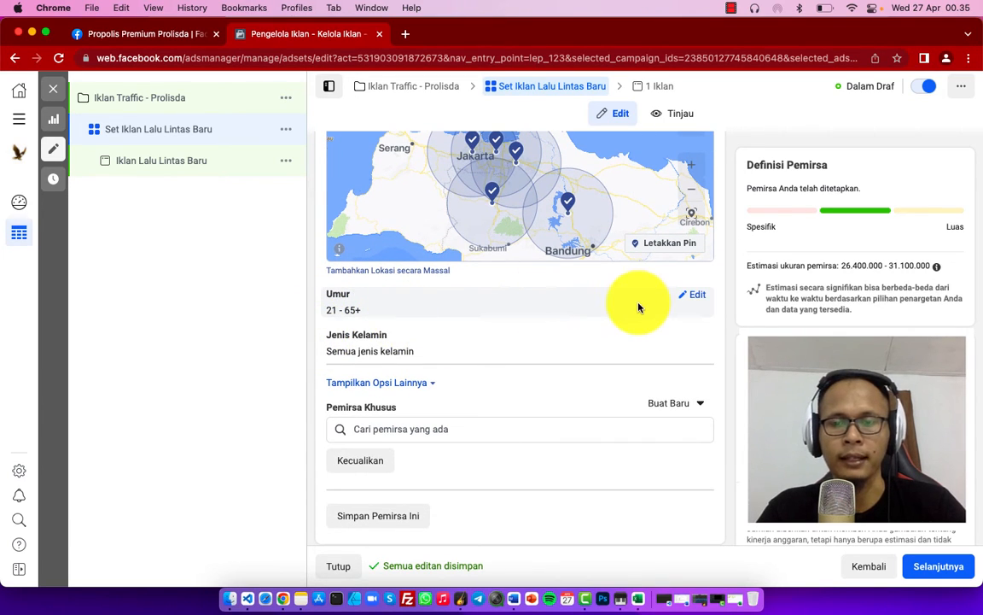
{"action": "left_click", "coordinate": [693, 297]}
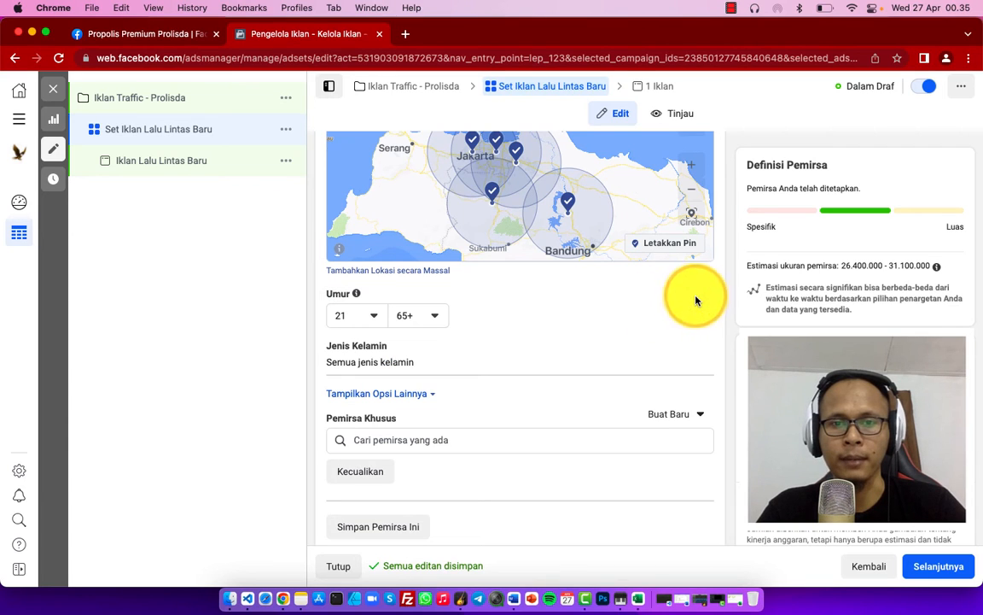
{"action": "left_click", "coordinate": [373, 316]}
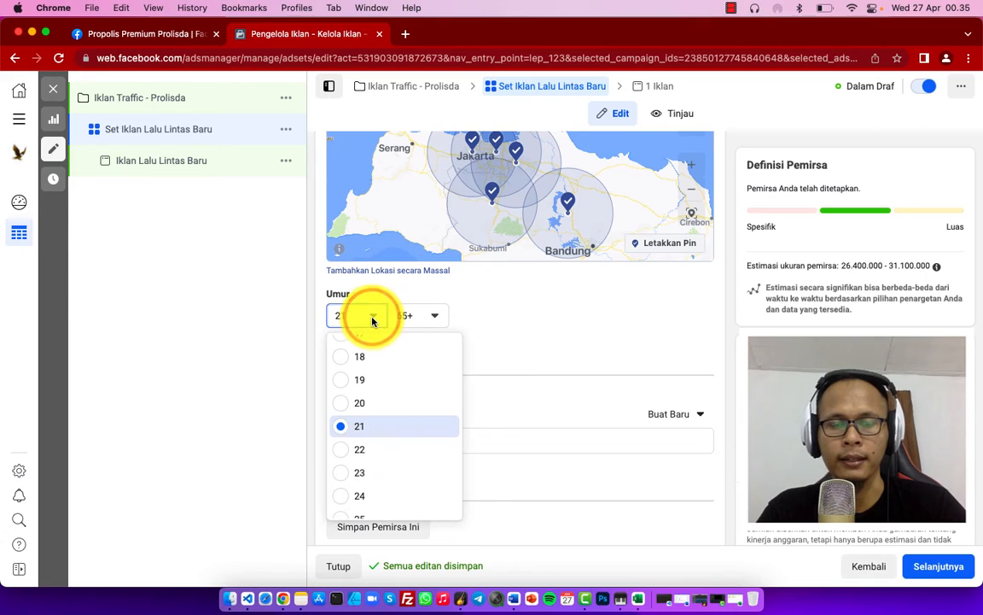
{"action": "scroll", "coordinate": [362, 455], "scroll_direction": "down", "scroll_amount": 1}
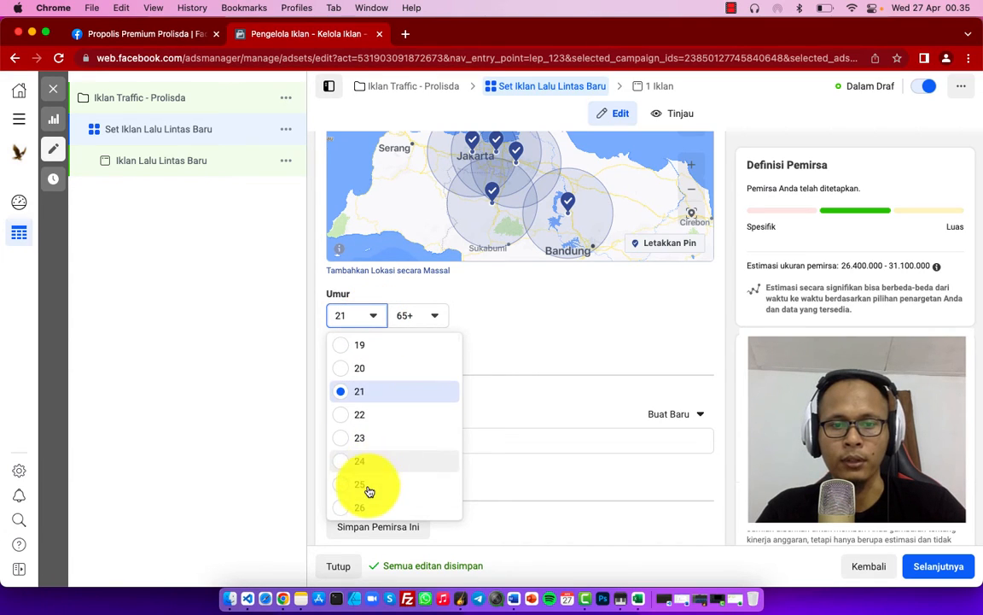
{"action": "left_click", "coordinate": [339, 487]}
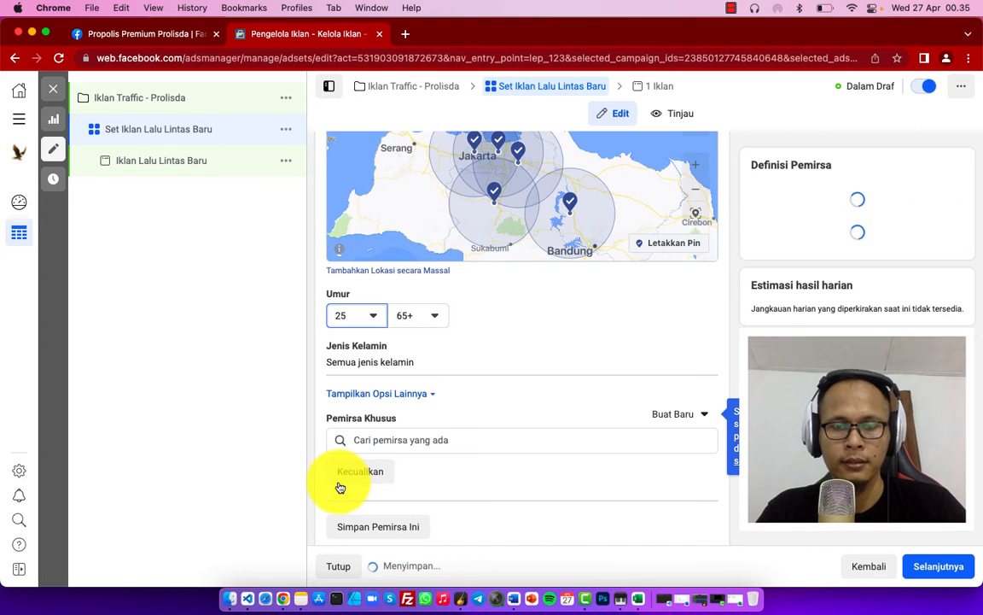
{"action": "scroll", "coordinate": [431, 439], "scroll_direction": "up", "scroll_amount": 5}
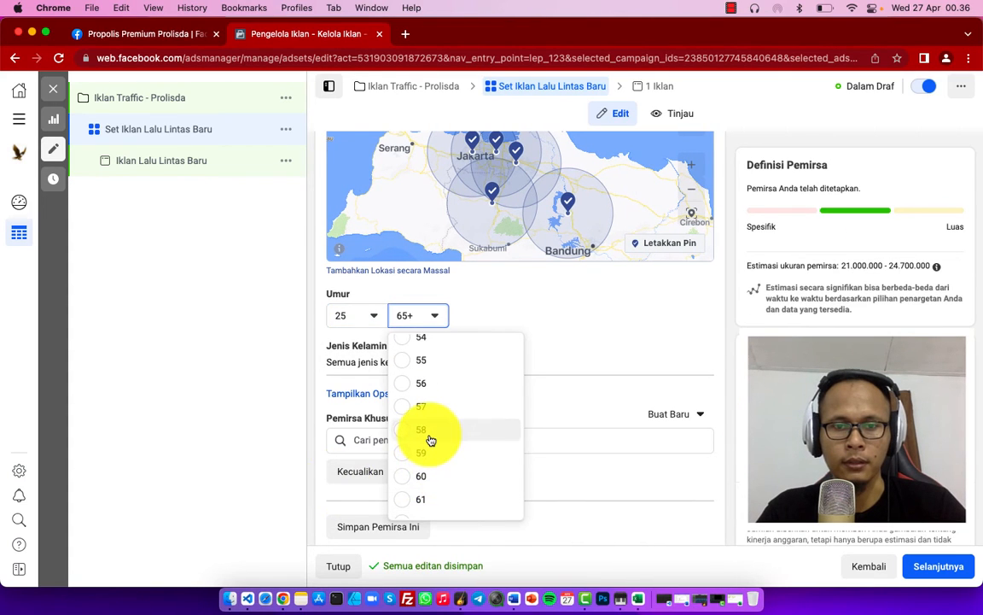
{"action": "scroll", "coordinate": [432, 440], "scroll_direction": "up", "scroll_amount": 3}
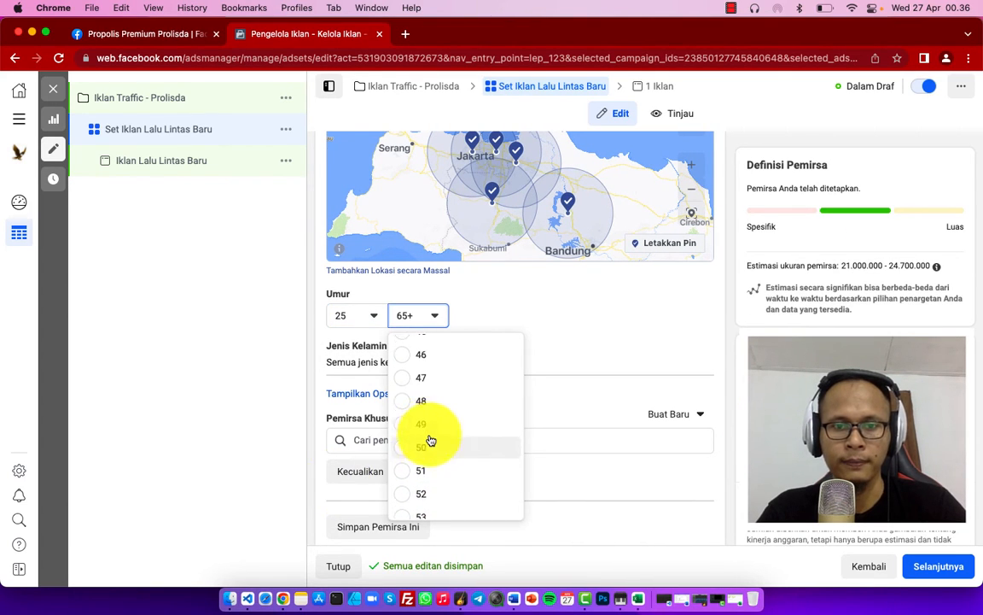
{"action": "left_click", "coordinate": [406, 395]}
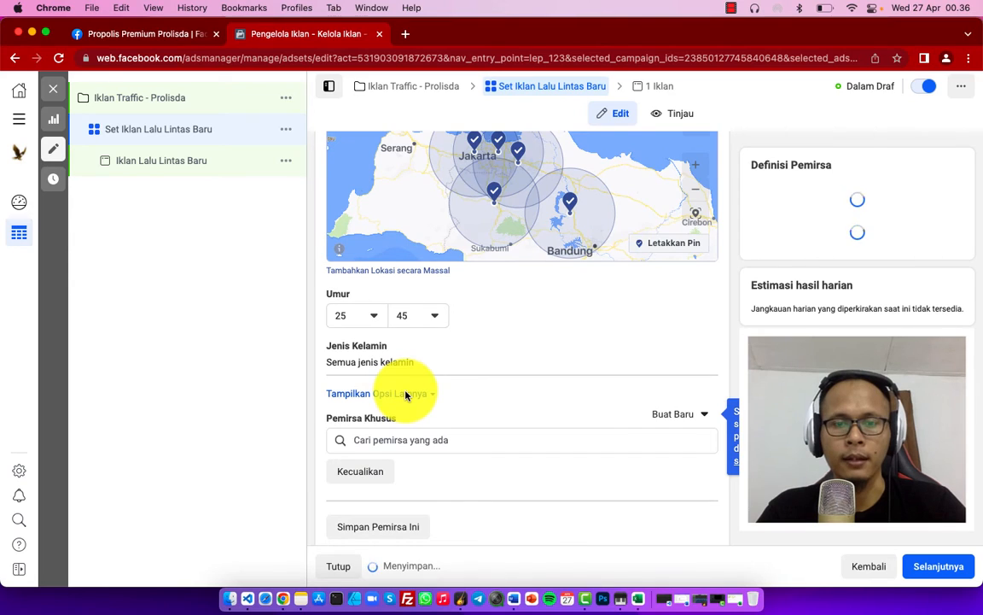
Open the audience's Jenis Kelamin (gender) setting for editing
{"action": "scroll", "coordinate": [492, 323], "scroll_direction": "down", "scroll_amount": 2}
{"action": "left_click", "coordinate": [492, 320]}
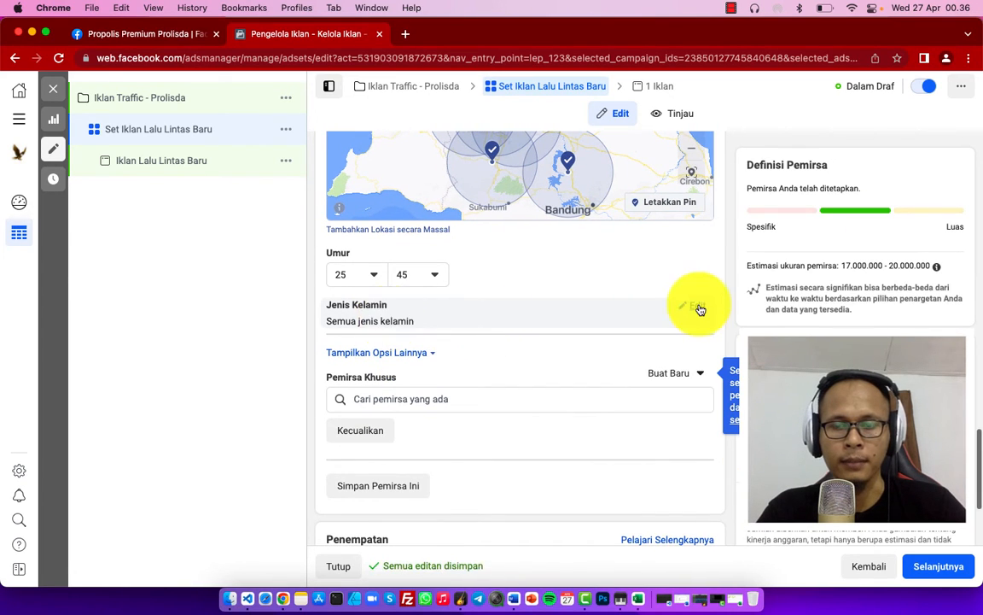
{"action": "left_click", "coordinate": [698, 307]}
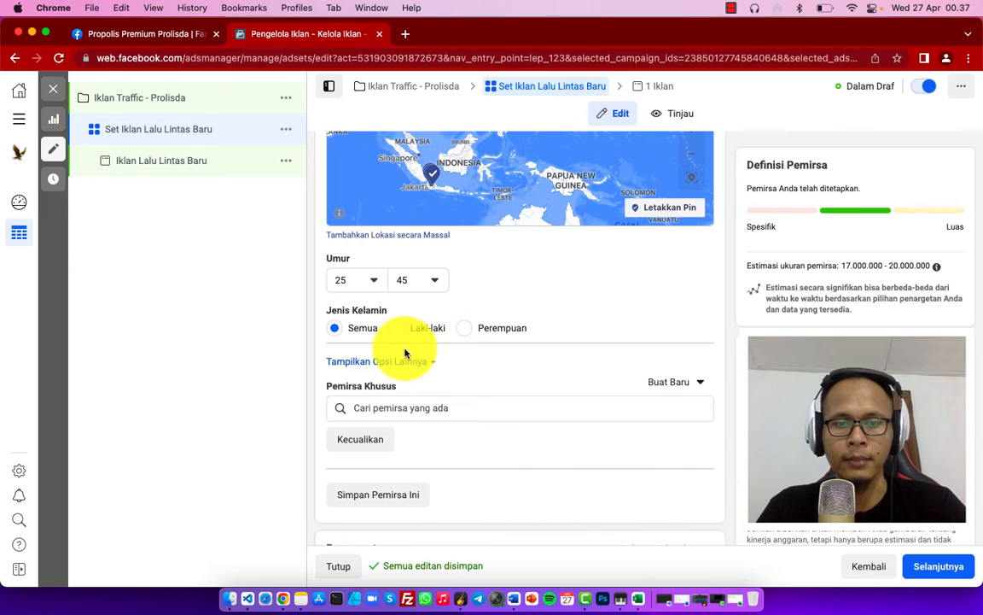
Add the interest "Herbal" (Minat > Minat Lainnya) to the audience's detailed targeting
{"action": "left_click", "coordinate": [406, 362]}
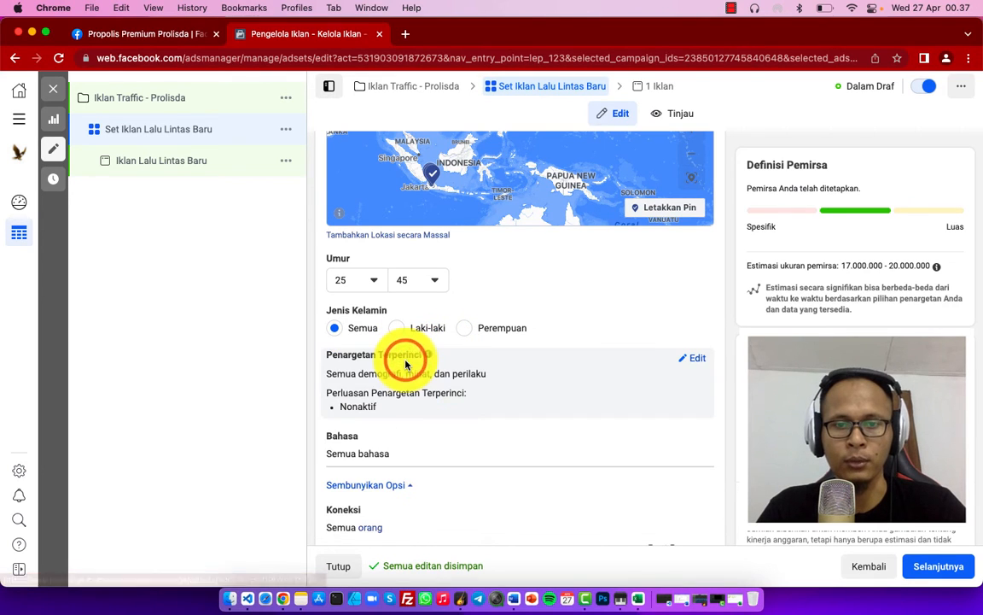
{"action": "scroll", "coordinate": [405, 365], "scroll_direction": "down", "scroll_amount": 1}
{"action": "scroll", "coordinate": [405, 365], "scroll_direction": "down", "scroll_amount": 1}
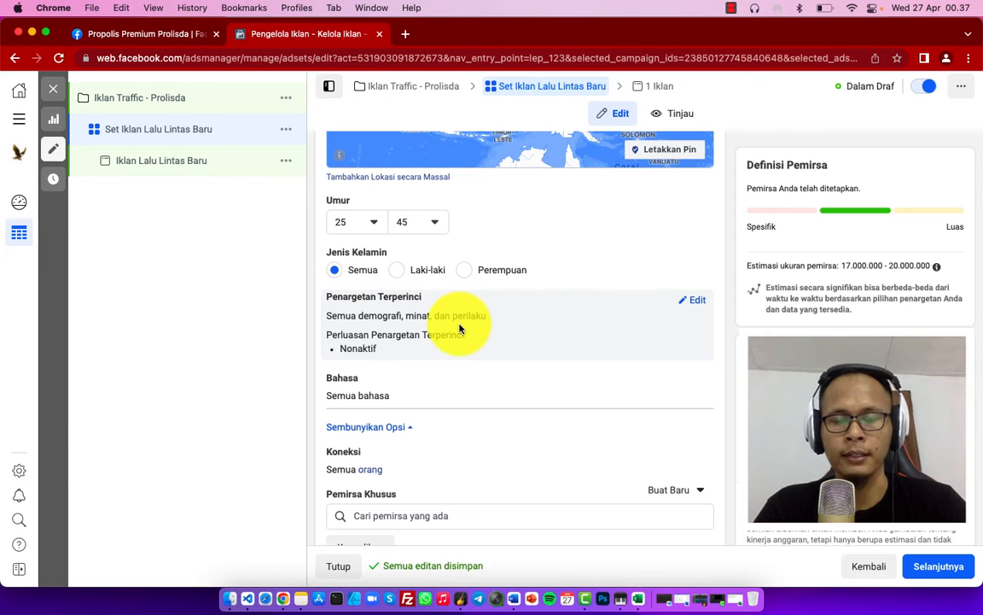
{"action": "left_click", "coordinate": [696, 301]}
{"action": "scroll", "coordinate": [549, 298], "scroll_direction": "down", "scroll_amount": 2}
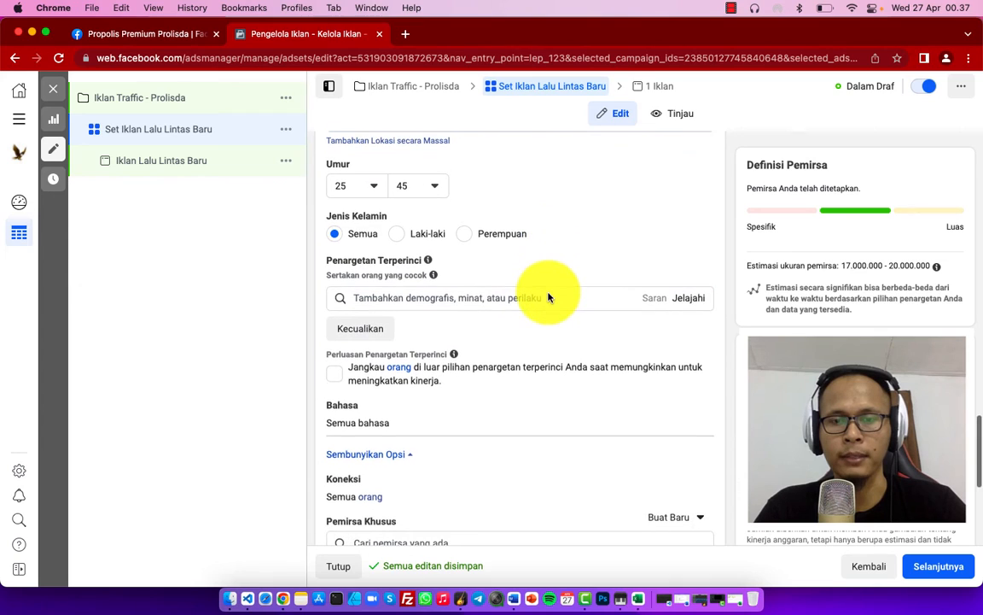
{"action": "left_click", "coordinate": [456, 298]}
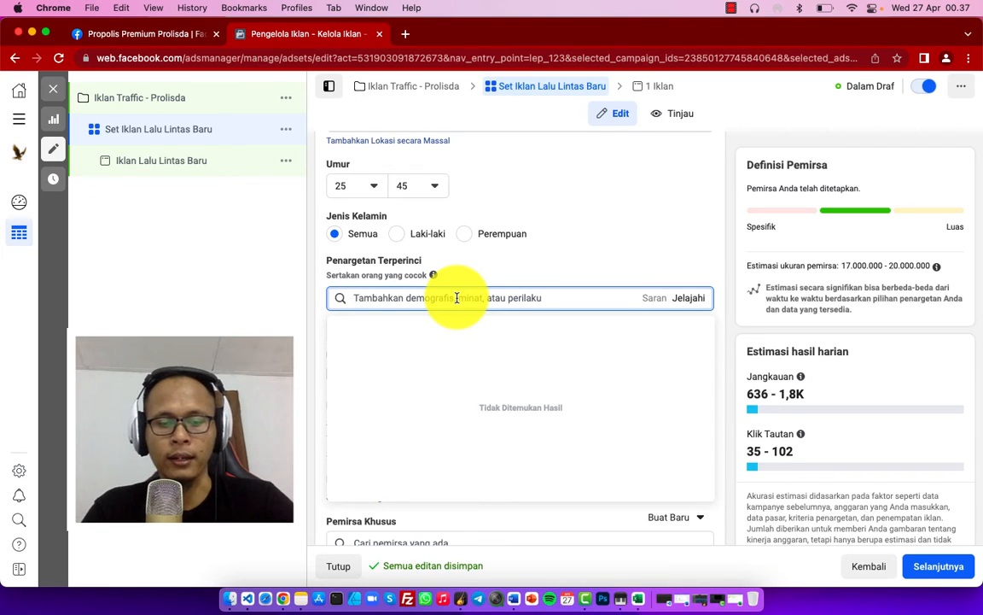
{"action": "type", "text": "herbal"}
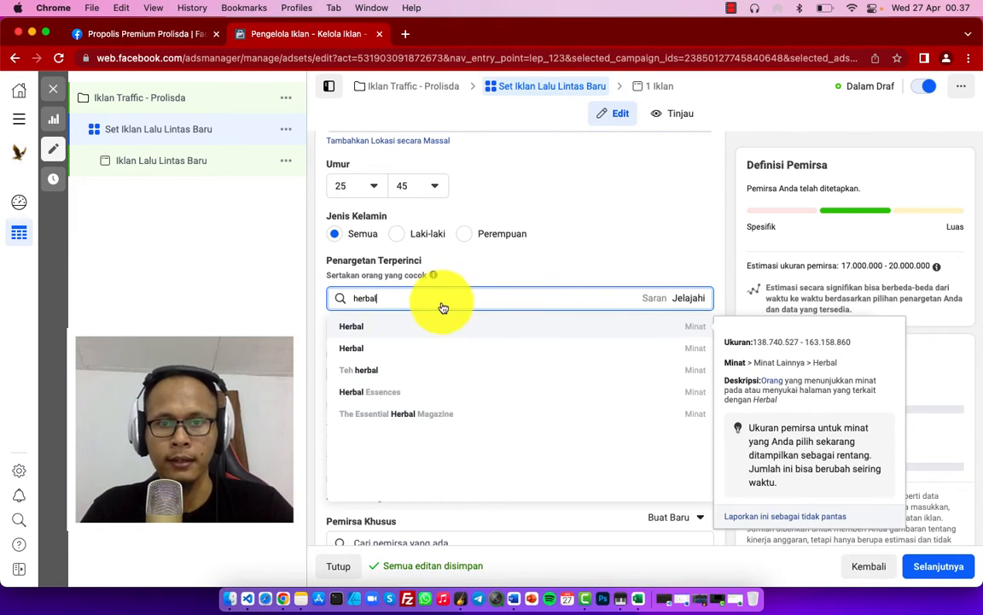
{"action": "mouse_move", "coordinate": [577, 327]}
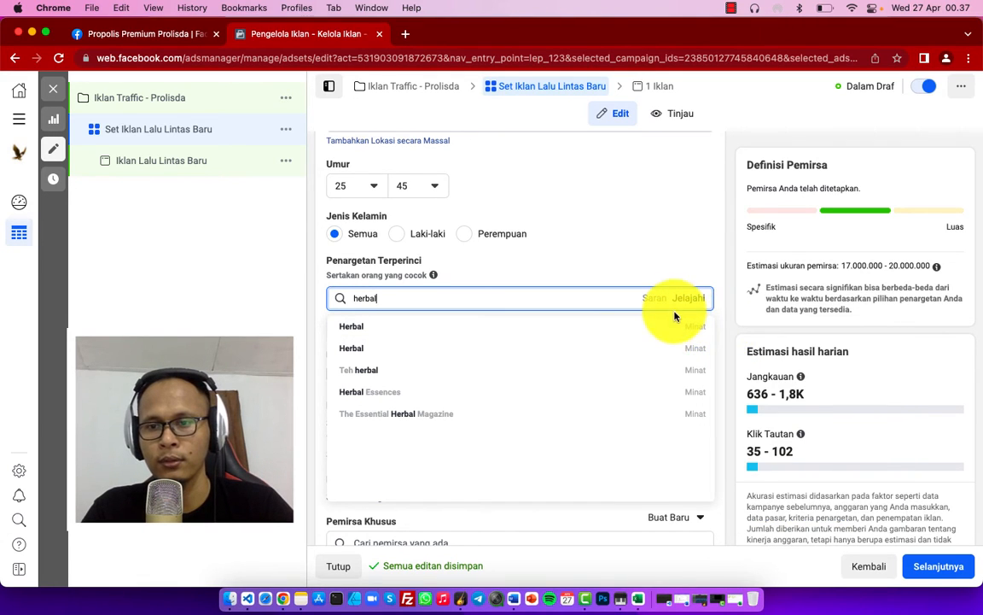
{"action": "mouse_move", "coordinate": [677, 329]}
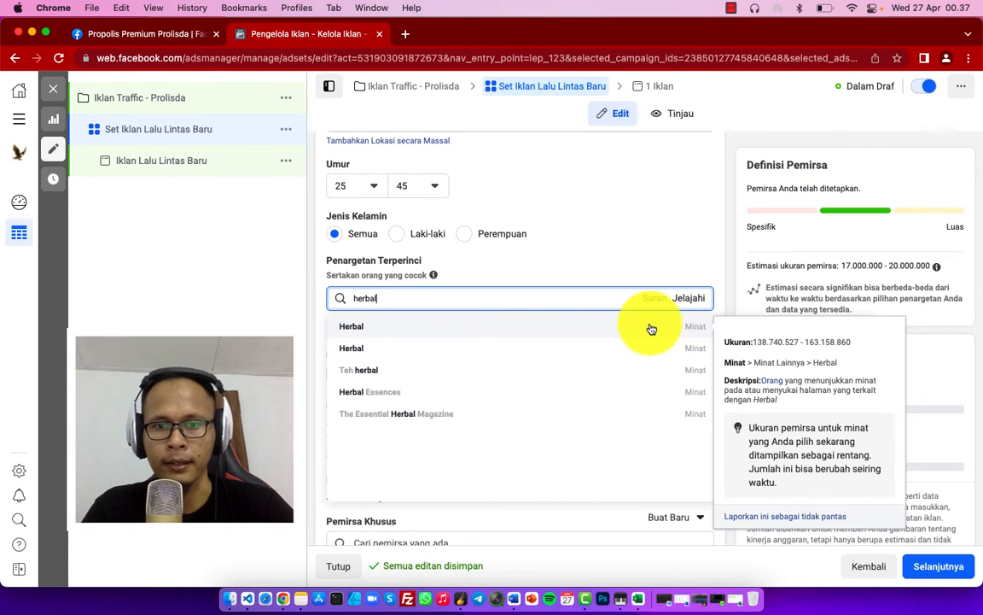
{"action": "left_click", "coordinate": [652, 329]}
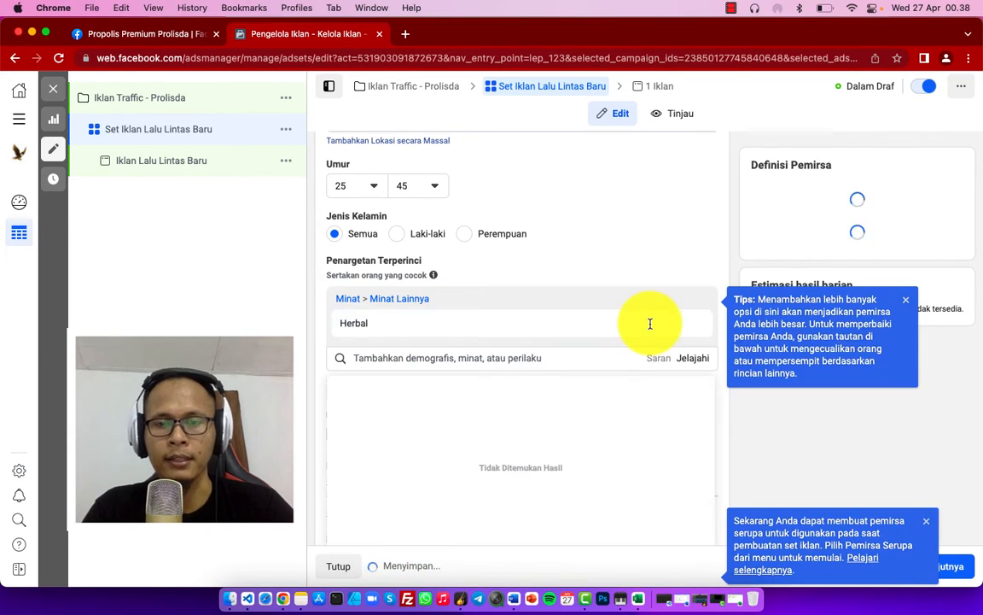
{"action": "left_click", "coordinate": [518, 358]}
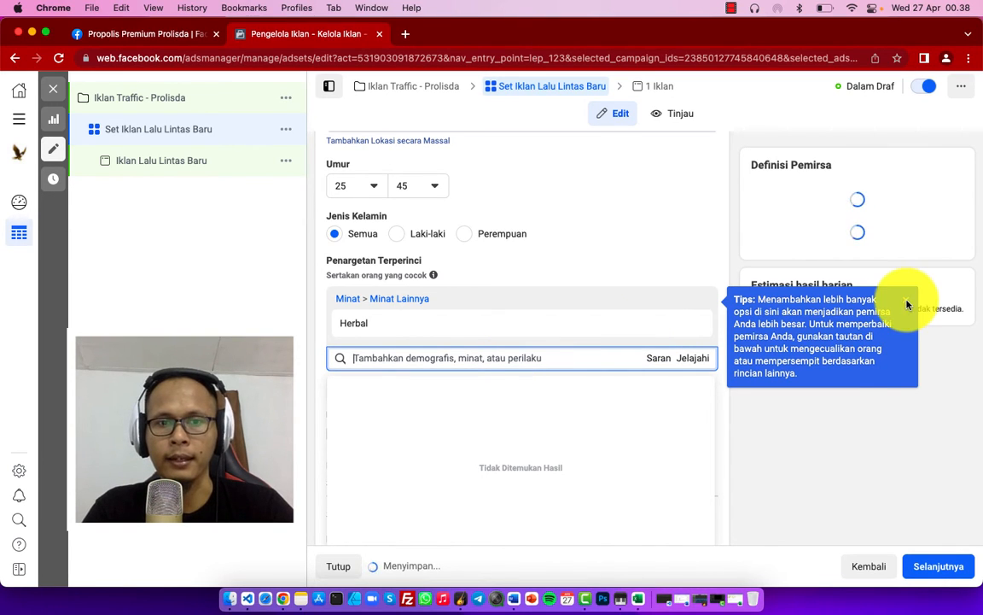
{"action": "left_click", "coordinate": [372, 298]}
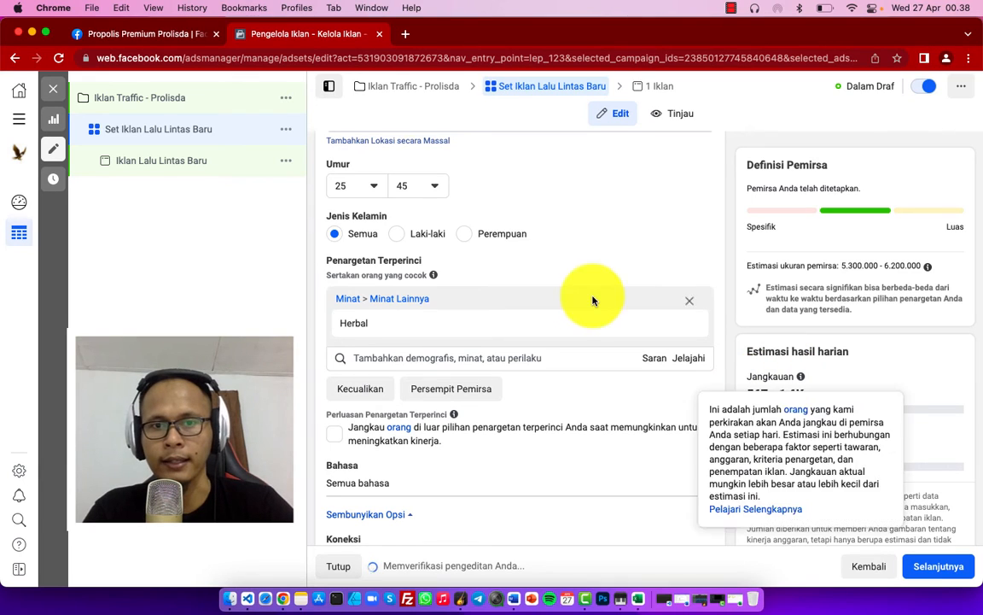
Review the ad set's audience settings, from age and gender through detailed targeting, language, connections and custom audiences
{"action": "scroll", "coordinate": [472, 166], "scroll_direction": "up", "scroll_amount": 2}
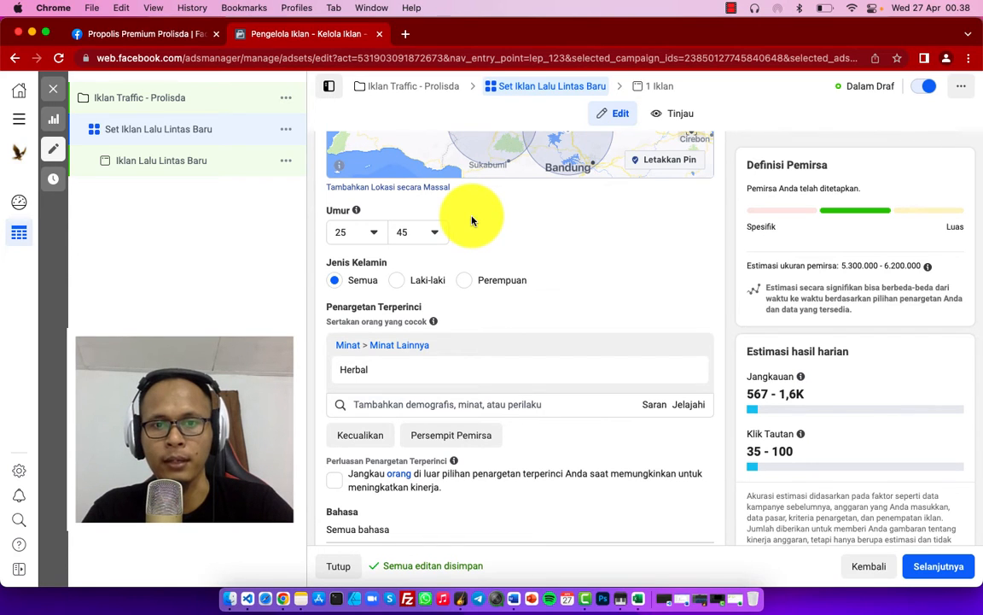
{"action": "scroll", "coordinate": [521, 248], "scroll_direction": "down", "scroll_amount": 2}
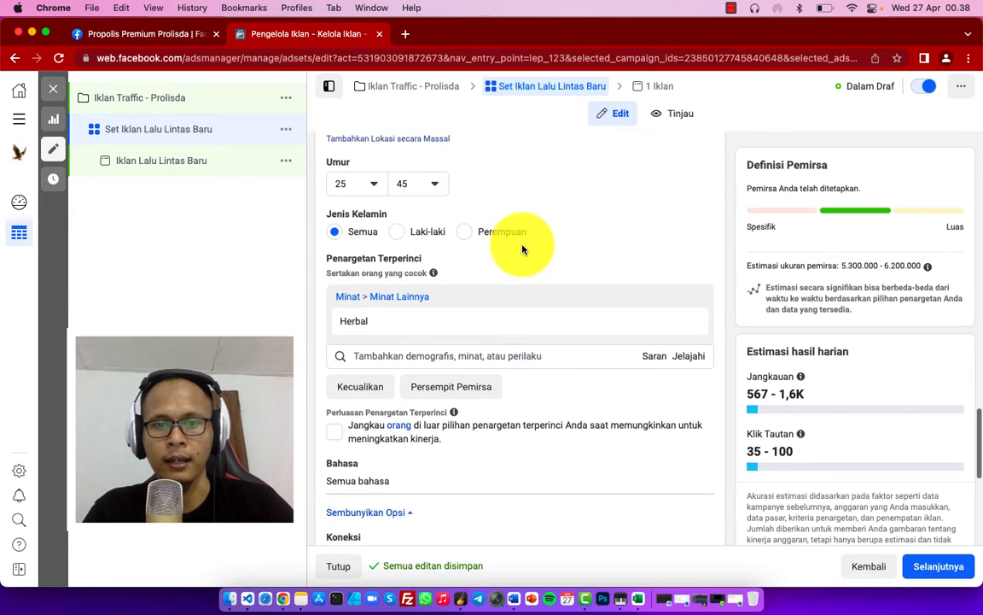
{"action": "scroll", "coordinate": [667, 336], "scroll_direction": "down", "scroll_amount": 1}
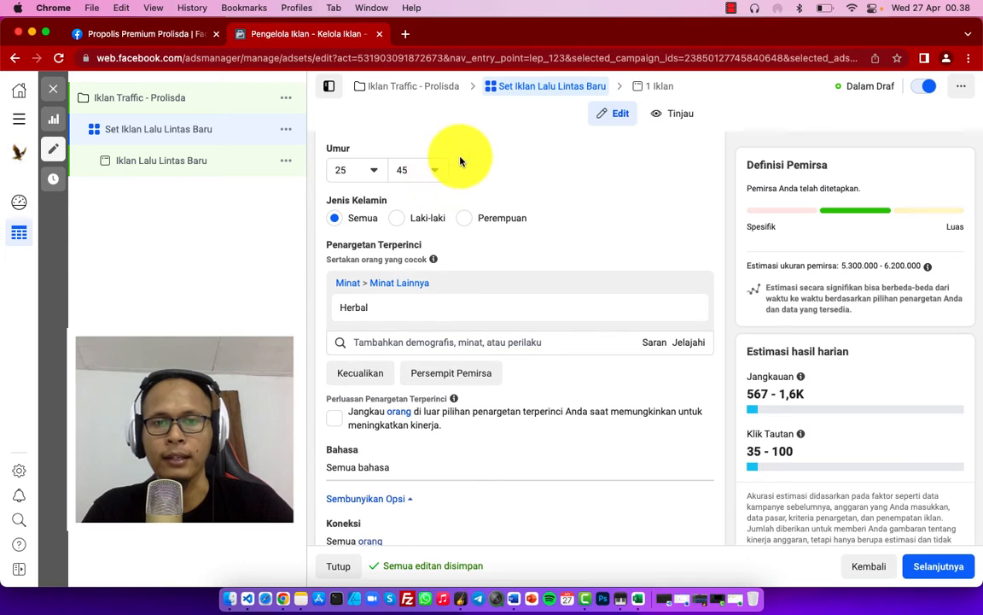
{"action": "mouse_move", "coordinate": [450, 307]}
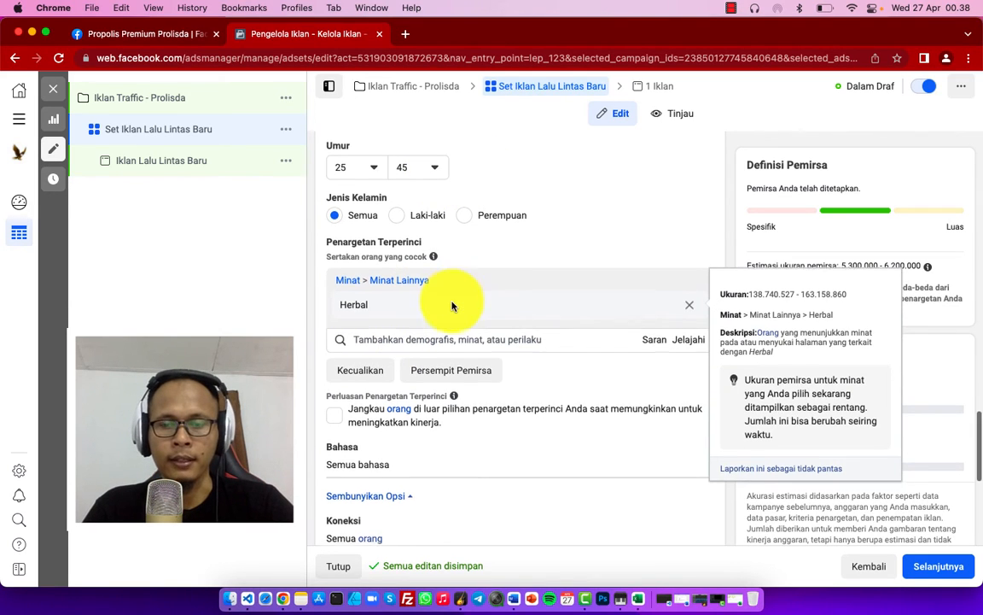
{"action": "scroll", "coordinate": [450, 303], "scroll_direction": "down", "scroll_amount": 3}
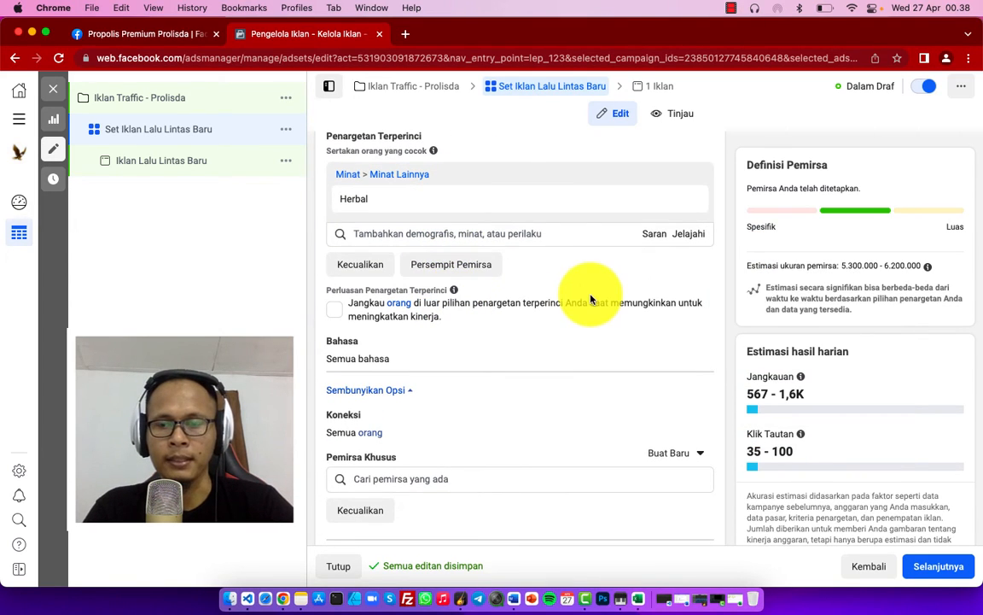
{"action": "scroll", "coordinate": [579, 370], "scroll_direction": "down", "scroll_amount": 1}
{"action": "scroll", "coordinate": [579, 369], "scroll_direction": "down", "scroll_amount": 2}
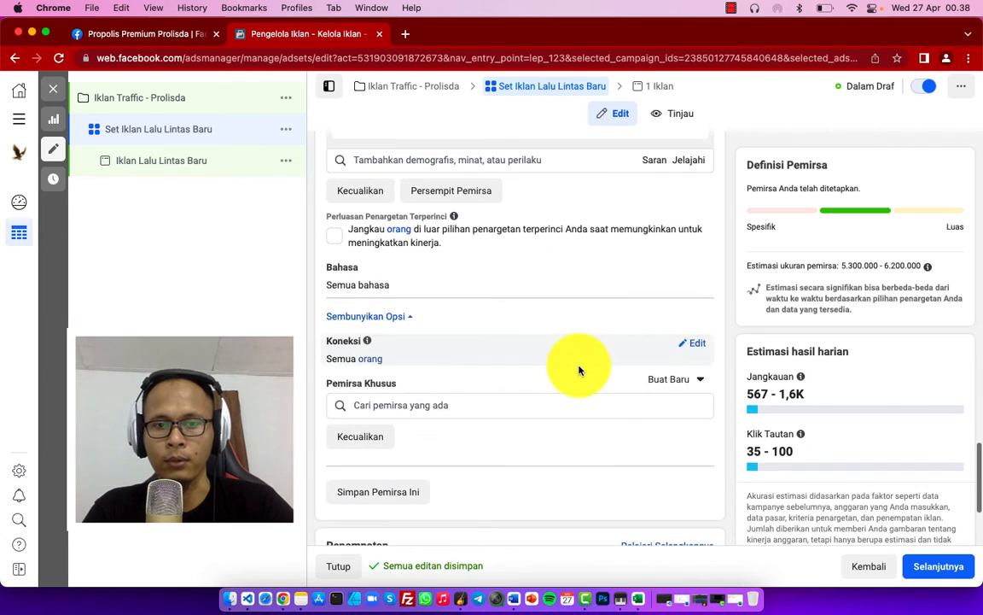
{"action": "scroll", "coordinate": [579, 370], "scroll_direction": "up", "scroll_amount": 2}
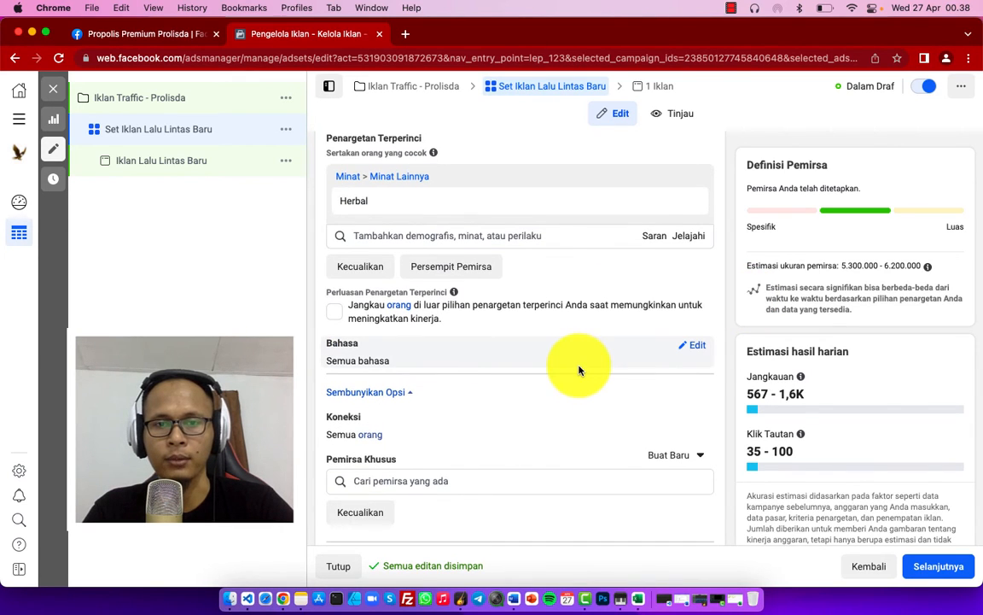
{"action": "scroll", "coordinate": [579, 369], "scroll_direction": "up", "scroll_amount": 2}
{"action": "scroll", "coordinate": [579, 369], "scroll_direction": "down", "scroll_amount": 3}
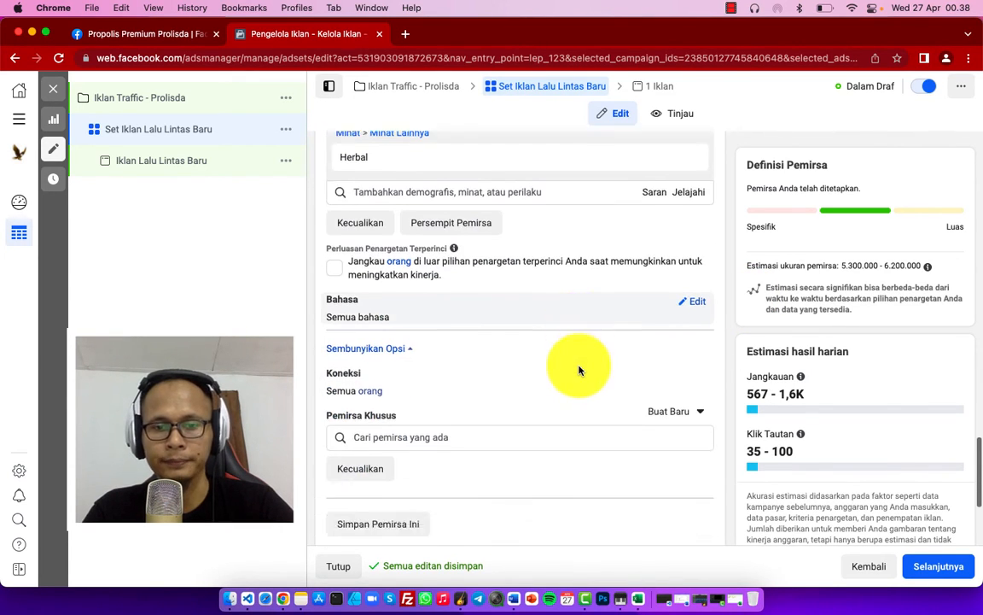
Switch the ad set to manual placement and exclude the Audience Network and Messenger platforms
{"action": "scroll", "coordinate": [579, 369], "scroll_direction": "down", "scroll_amount": 3}
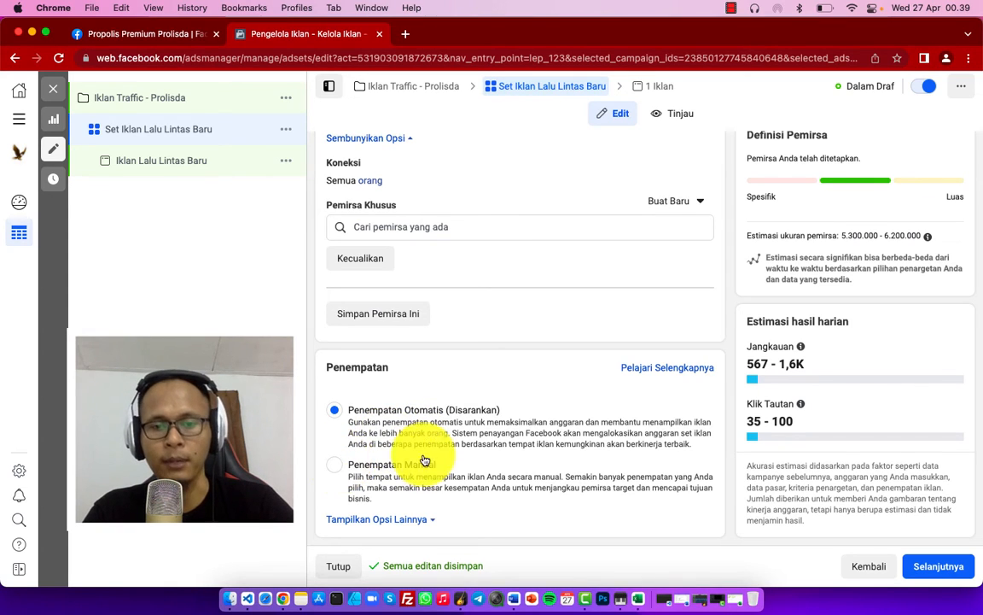
{"action": "left_click", "coordinate": [337, 467]}
{"action": "scroll", "coordinate": [359, 461], "scroll_direction": "down", "scroll_amount": 5}
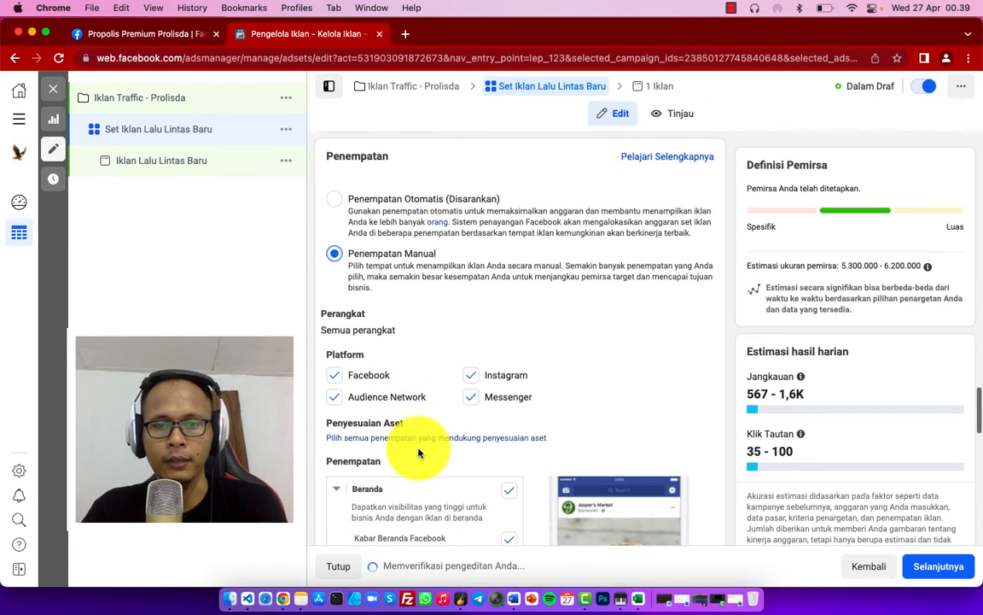
{"action": "left_click", "coordinate": [342, 382]}
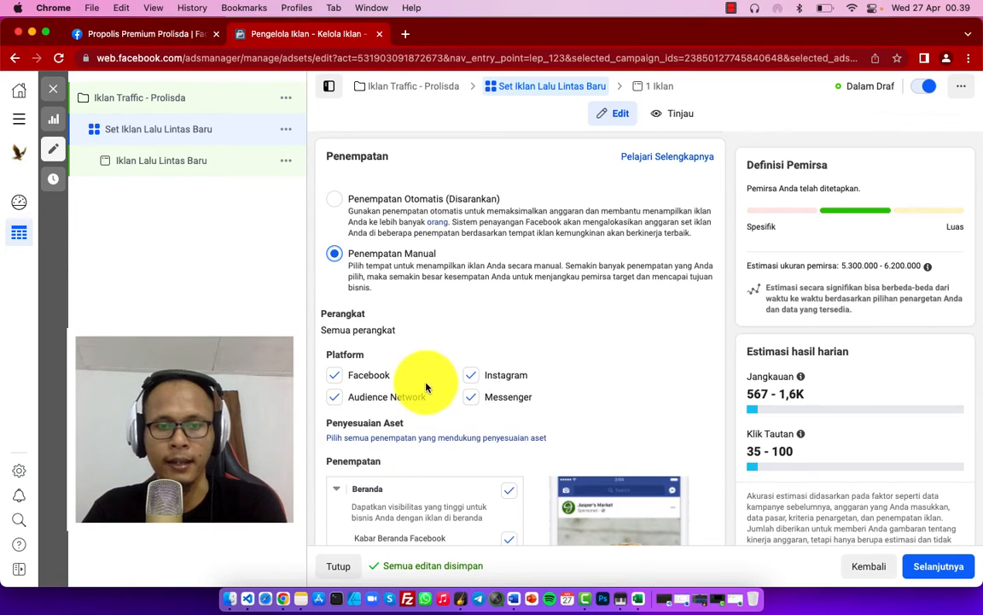
{"action": "left_click", "coordinate": [337, 399]}
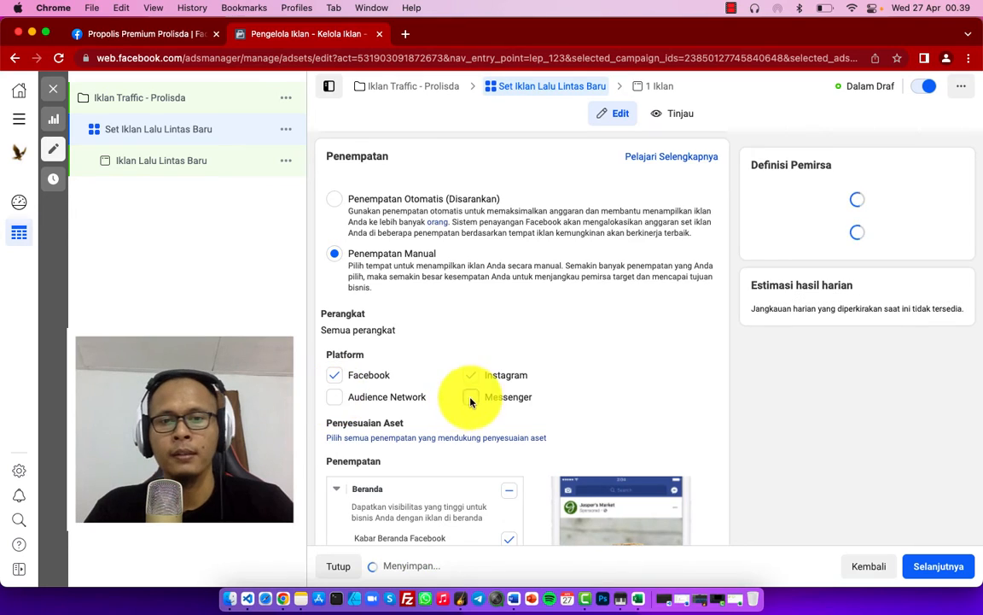
{"action": "left_click", "coordinate": [470, 397]}
Exclude the Kolom Kanan Facebook placement and the entire Cerita dan Reels placement group
{"action": "scroll", "coordinate": [564, 395], "scroll_direction": "down", "scroll_amount": 3}
{"action": "scroll", "coordinate": [563, 395], "scroll_direction": "down", "scroll_amount": 2}
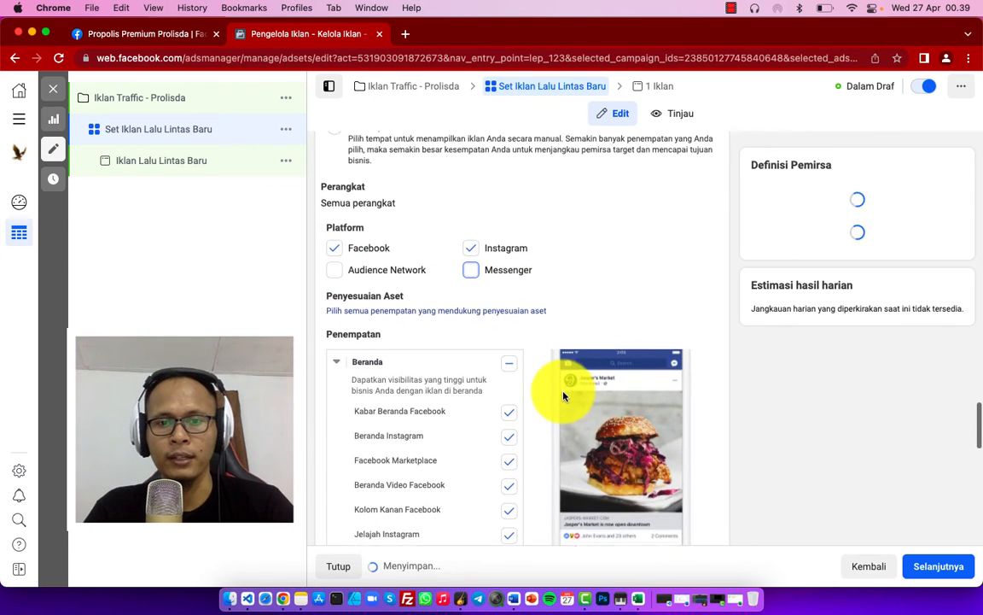
{"action": "scroll", "coordinate": [563, 395], "scroll_direction": "down", "scroll_amount": 1}
{"action": "scroll", "coordinate": [564, 396], "scroll_direction": "down", "scroll_amount": 2}
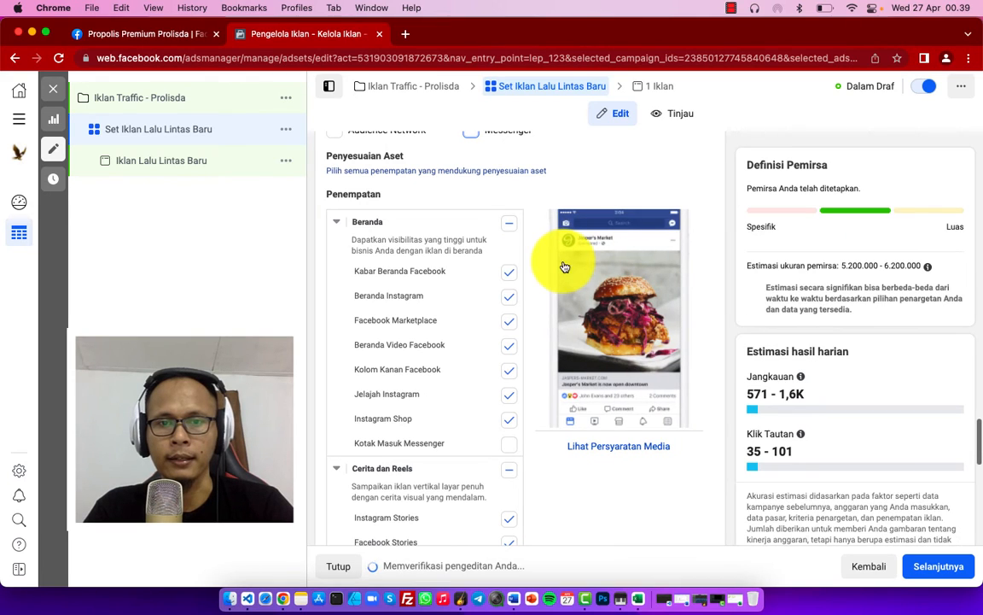
{"action": "left_click", "coordinate": [507, 376]}
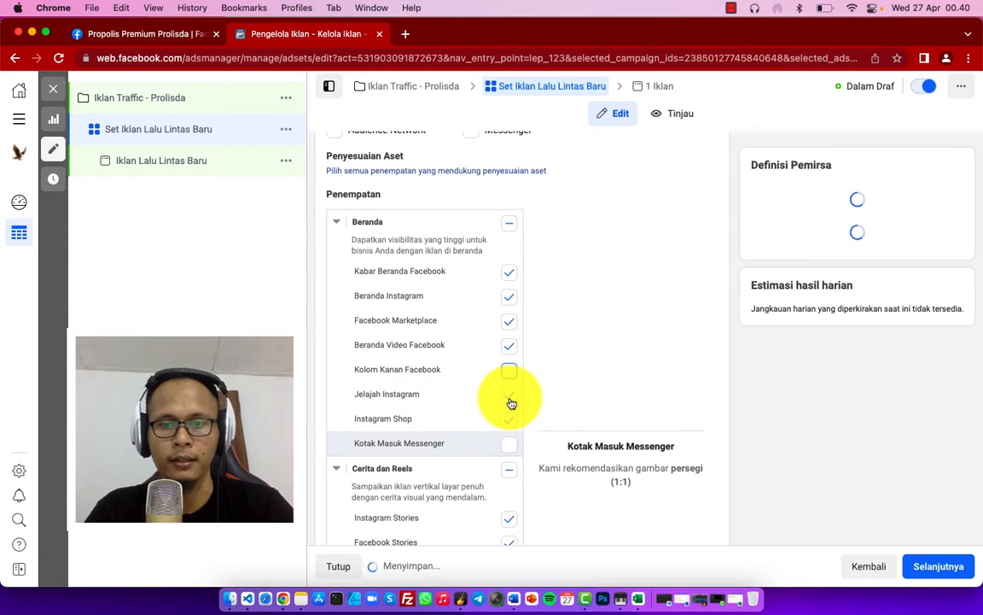
{"action": "scroll", "coordinate": [511, 474], "scroll_direction": "down", "scroll_amount": 2}
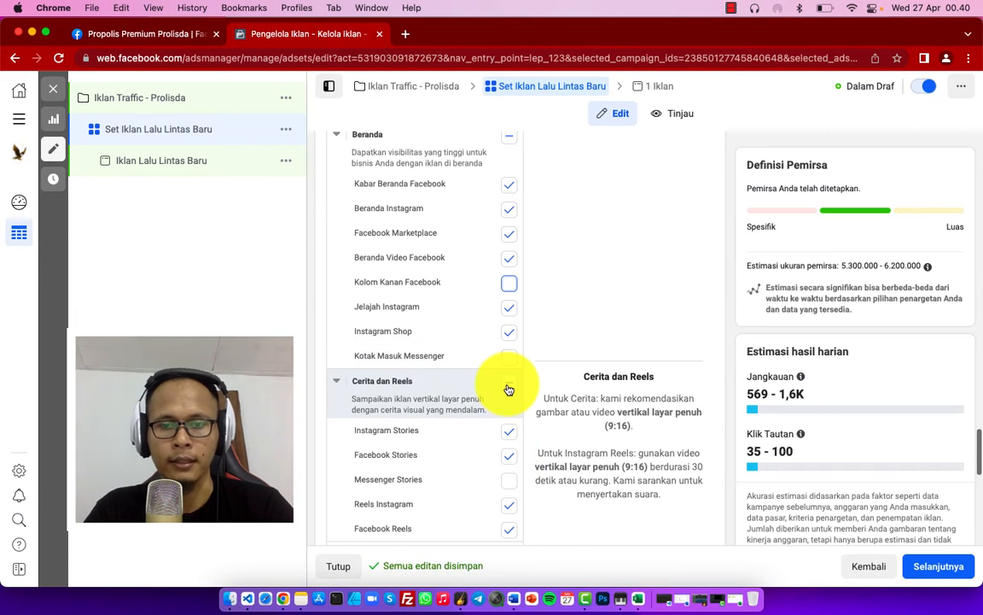
{"action": "left_click", "coordinate": [508, 389]}
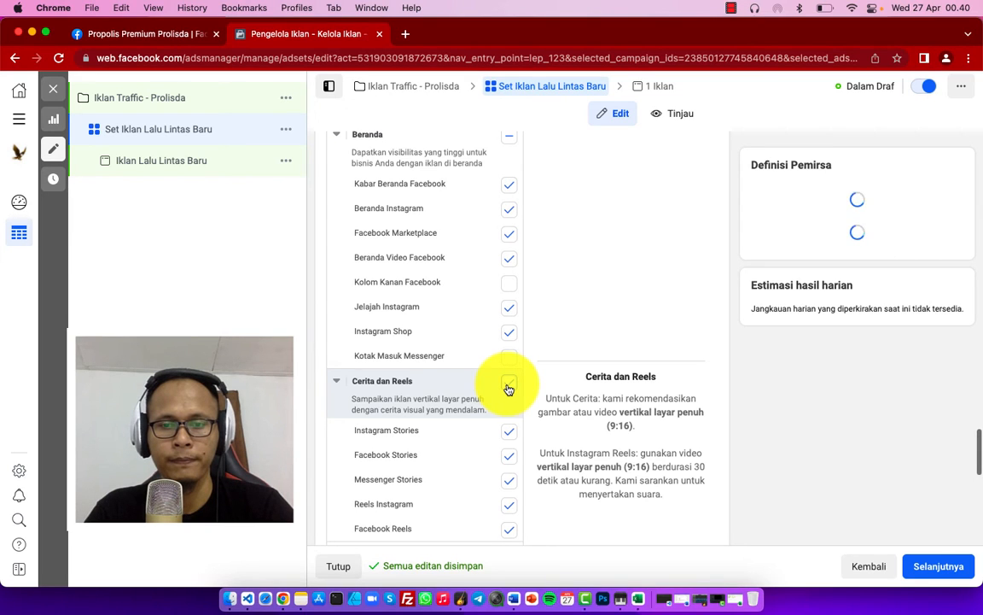
{"action": "left_click", "coordinate": [508, 385]}
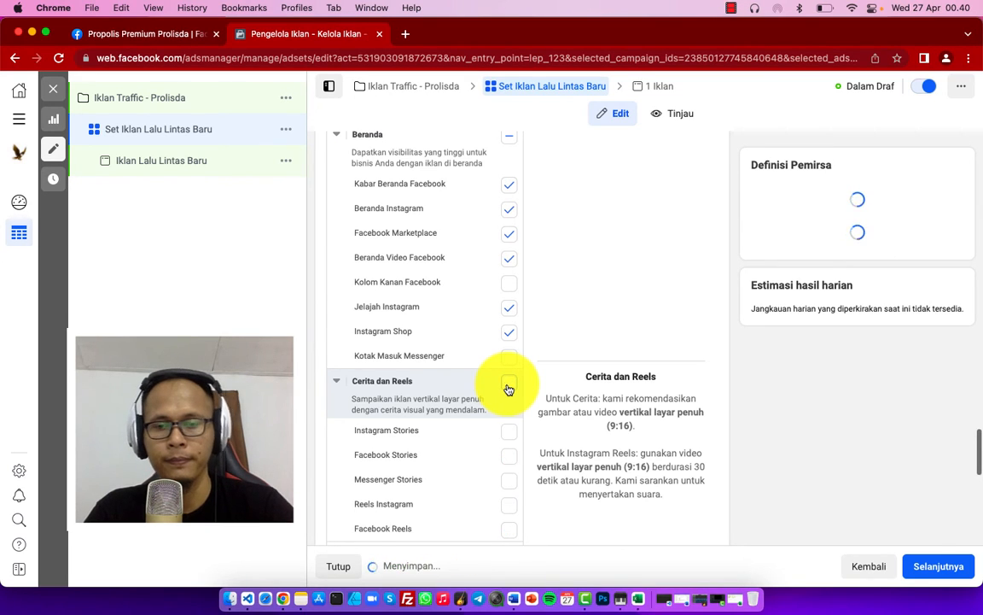
Exclude the In-Stream, Overlay Reels, Cari and Di Artikel placement groups from the ad set
{"action": "scroll", "coordinate": [509, 389], "scroll_direction": "down", "scroll_amount": 2}
{"action": "scroll", "coordinate": [508, 389], "scroll_direction": "down", "scroll_amount": 2}
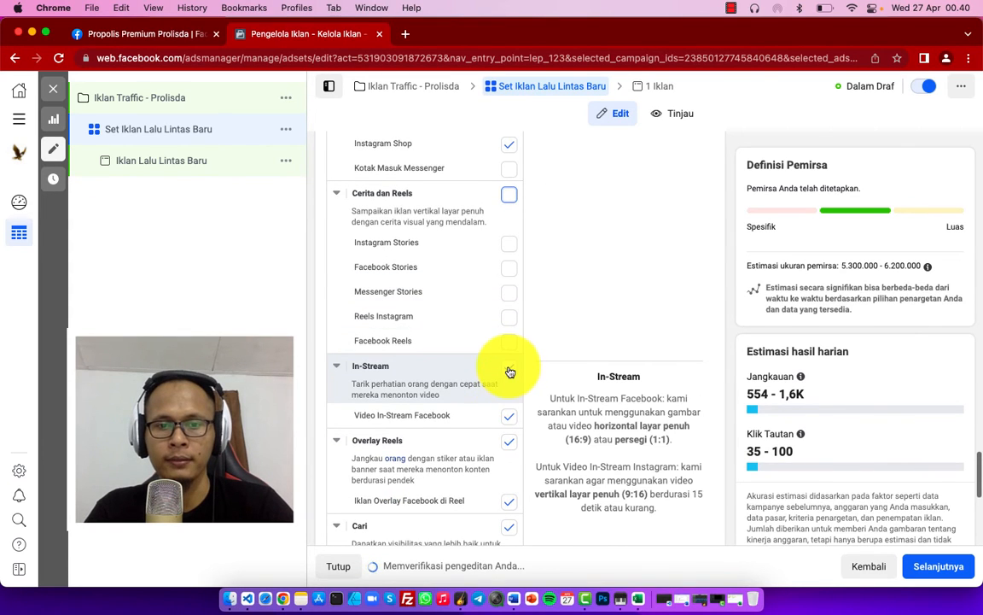
{"action": "left_click", "coordinate": [509, 373]}
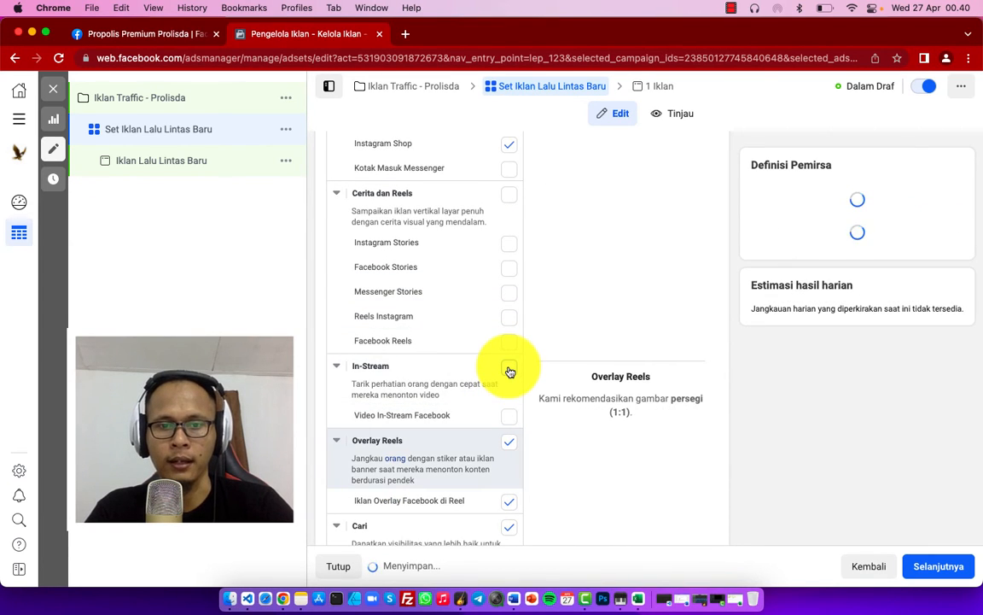
{"action": "scroll", "coordinate": [509, 373], "scroll_direction": "down", "scroll_amount": 3}
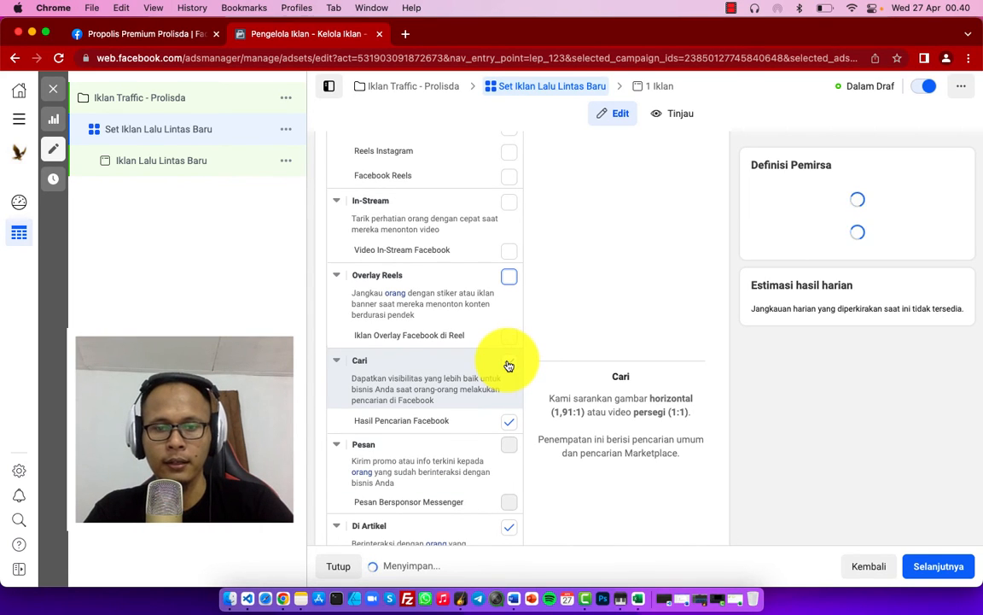
{"action": "scroll", "coordinate": [509, 366], "scroll_direction": "down", "scroll_amount": 2}
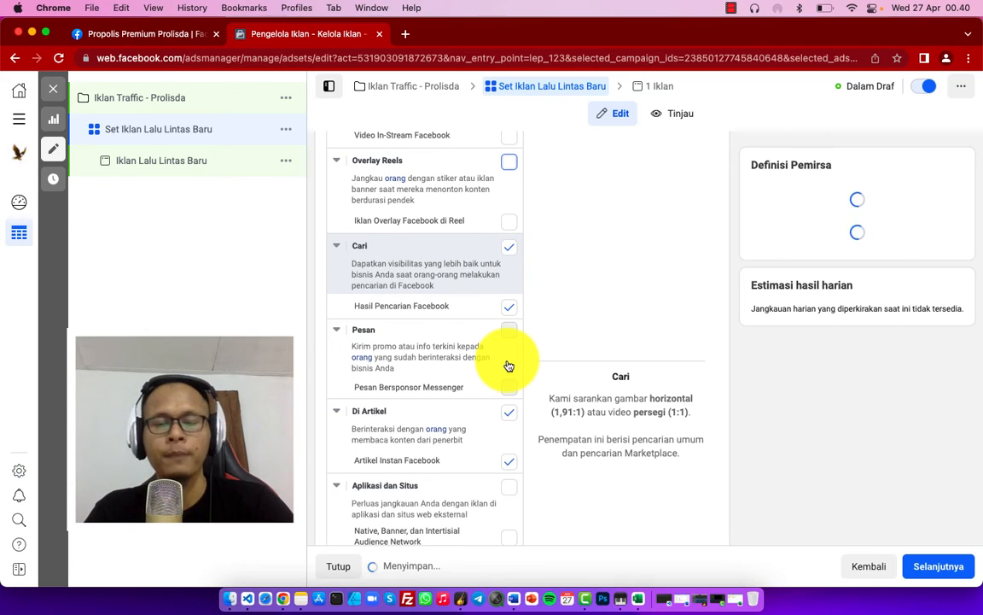
{"action": "left_click", "coordinate": [508, 416]}
{"action": "scroll", "coordinate": [507, 418], "scroll_direction": "down", "scroll_amount": 3}
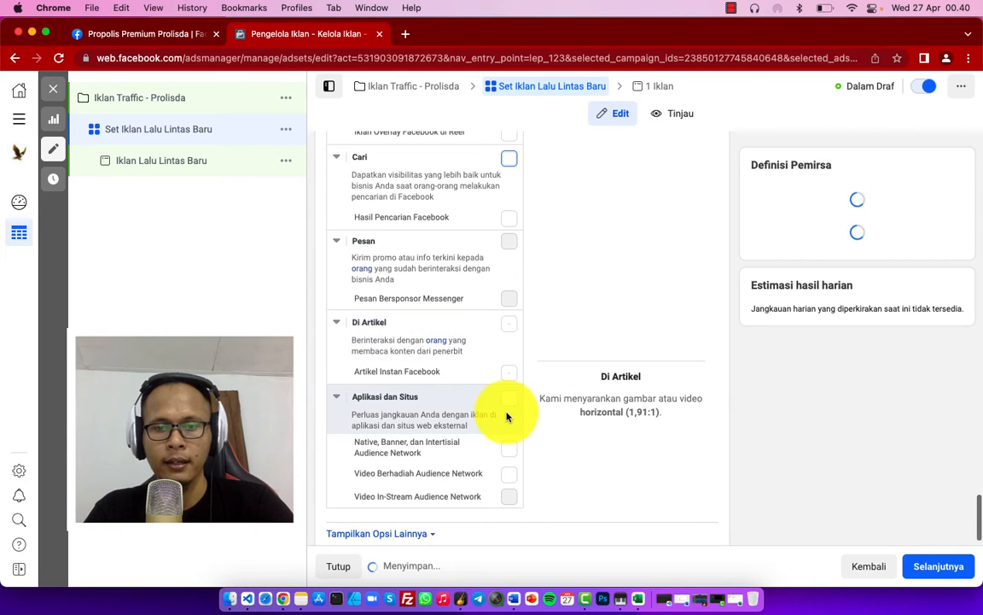
{"action": "scroll", "coordinate": [507, 417], "scroll_direction": "down", "scroll_amount": 1}
{"action": "scroll", "coordinate": [507, 417], "scroll_direction": "up", "scroll_amount": 1}
{"action": "scroll", "coordinate": [507, 415], "scroll_direction": "up", "scroll_amount": 10}
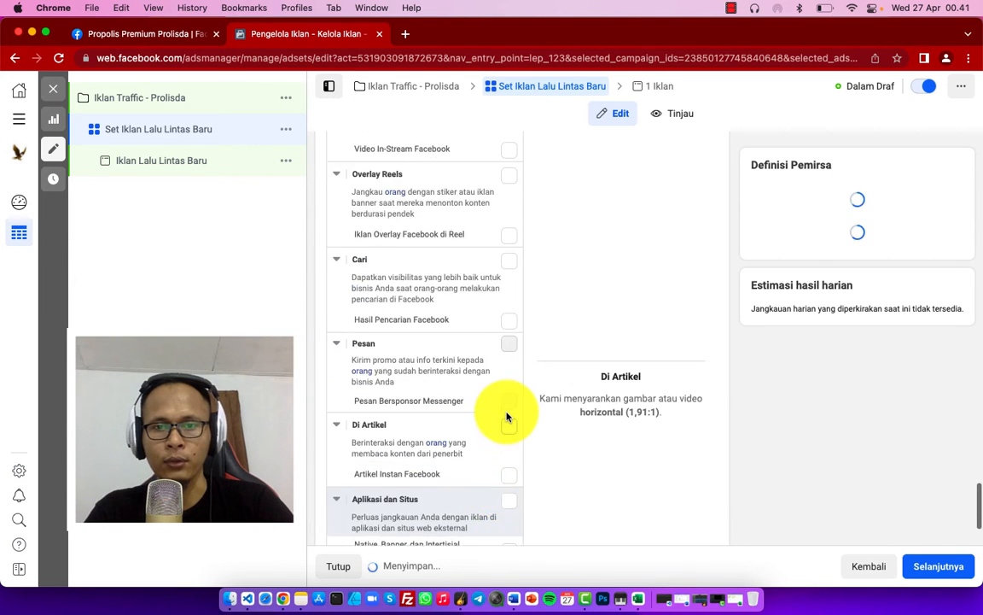
{"action": "scroll", "coordinate": [507, 416], "scroll_direction": "up", "scroll_amount": 5}
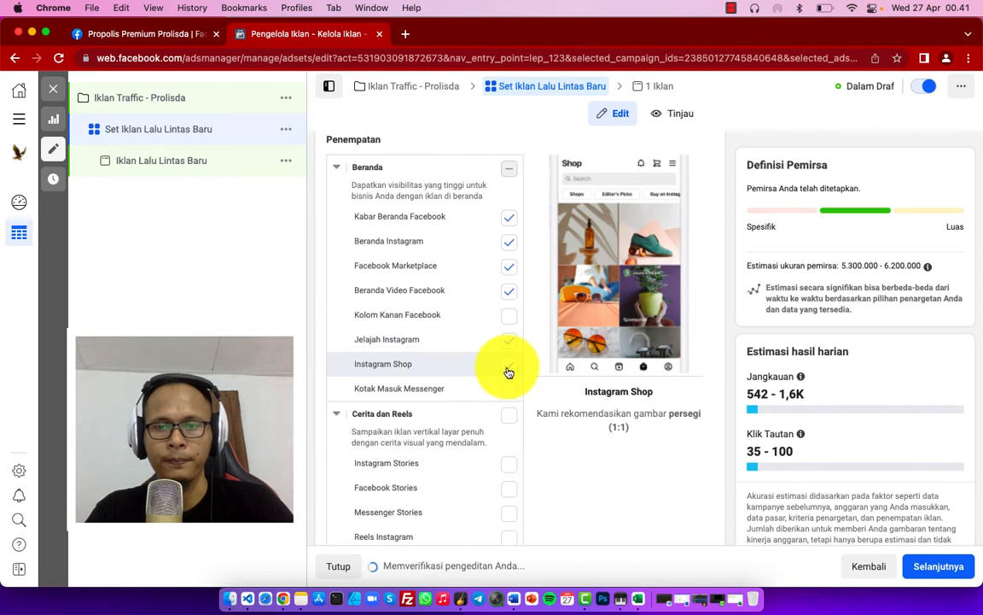
Check the remaining ad set placements down to Aplikasi dan Situs and continue to the ad's settings
{"action": "scroll", "coordinate": [508, 371], "scroll_direction": "down", "scroll_amount": 10}
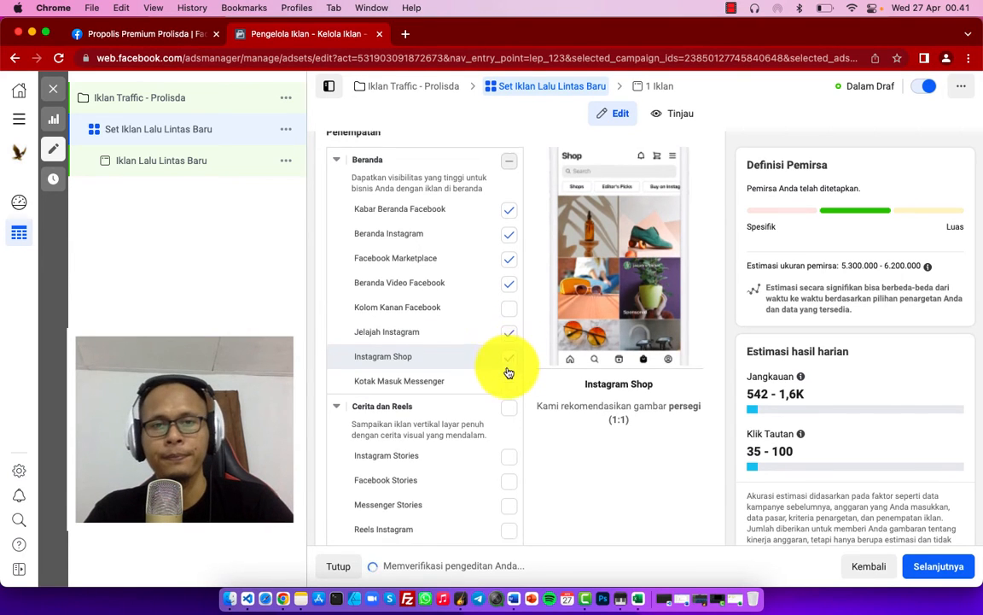
{"action": "scroll", "coordinate": [508, 371], "scroll_direction": "down", "scroll_amount": 5}
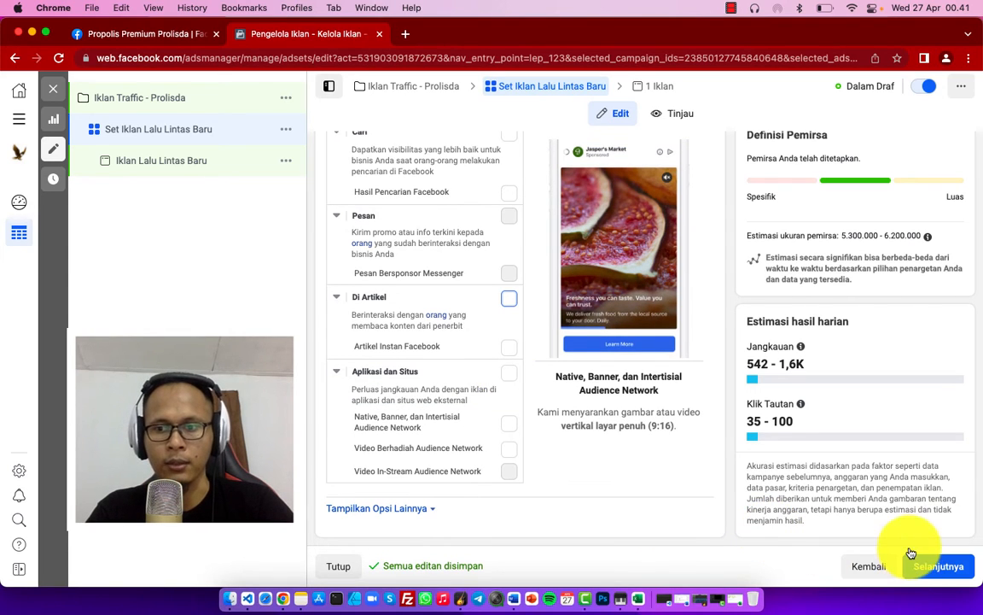
{"action": "left_click", "coordinate": [939, 565]}
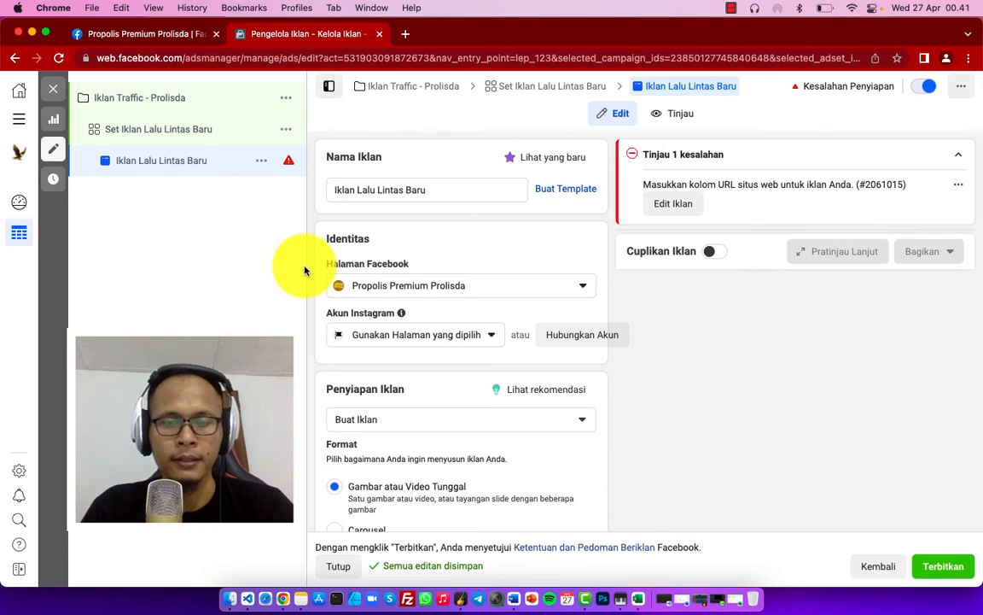
Rename the ad as "Iklan Prolisda 1"
{"action": "scroll", "coordinate": [415, 248], "scroll_direction": "down", "scroll_amount": 2}
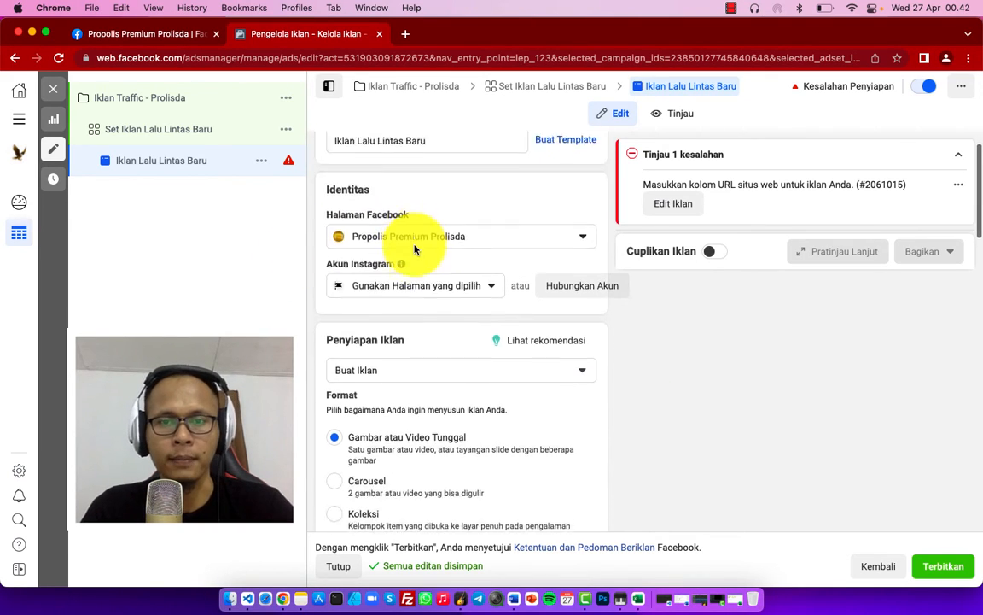
{"action": "scroll", "coordinate": [414, 248], "scroll_direction": "down", "scroll_amount": 2}
{"action": "scroll", "coordinate": [415, 248], "scroll_direction": "up", "scroll_amount": 4}
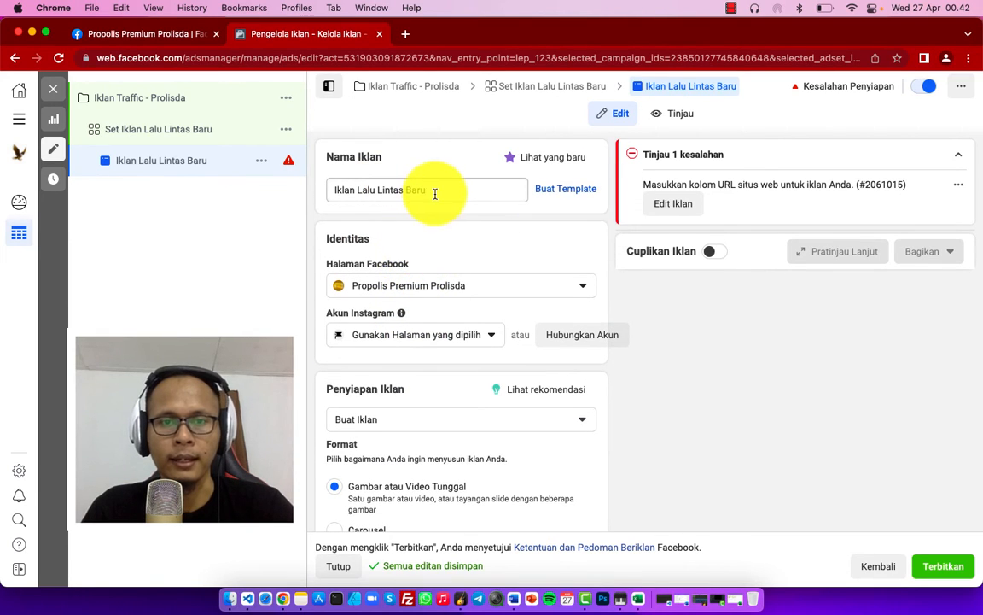
{"action": "left_click_drag", "start_coordinate": [358, 192], "coordinate": [453, 190]}
{"action": "type", "text": "Prolisda 1"}
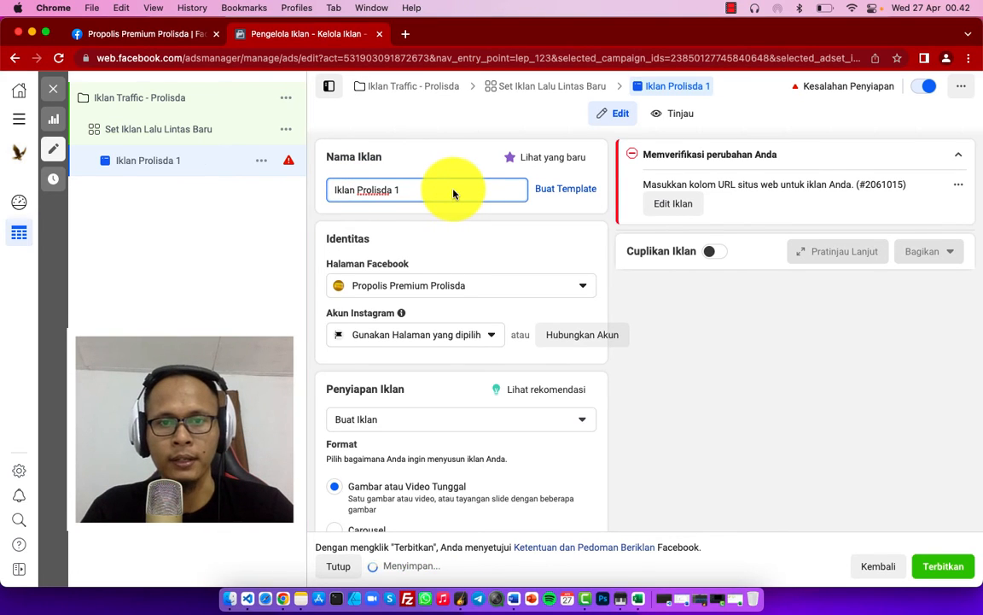
{"action": "left_click", "coordinate": [454, 192]}
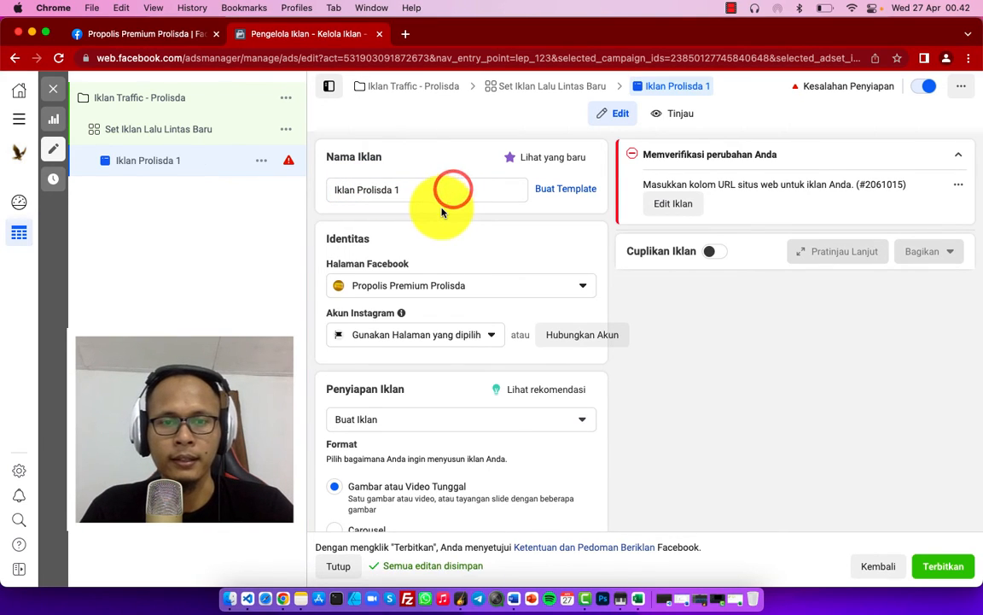
Review the ad's identity, setup and format options, continuing down to the Materi iklan section
{"action": "scroll", "coordinate": [441, 212], "scroll_direction": "down", "scroll_amount": 2}
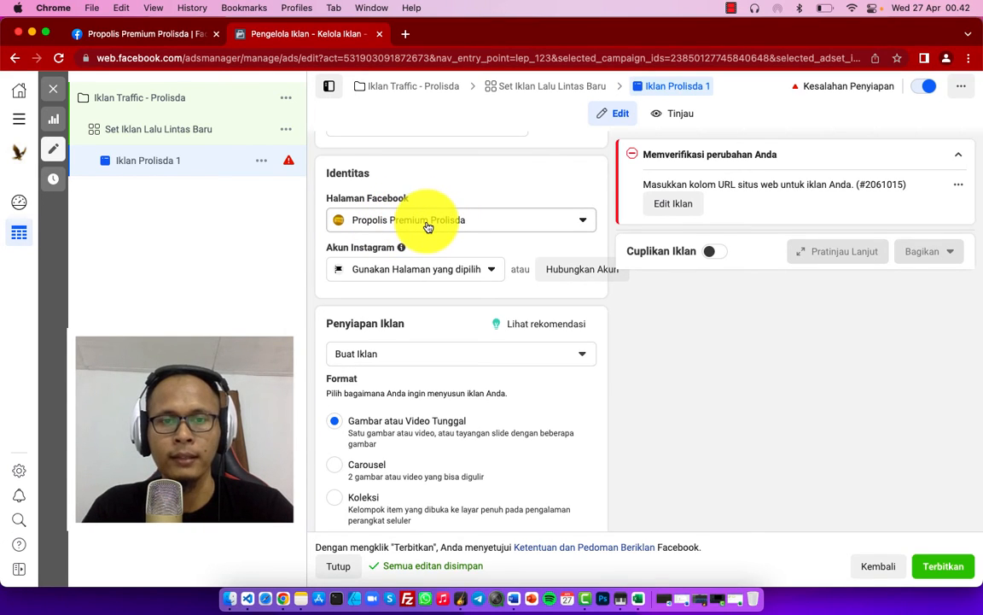
{"action": "scroll", "coordinate": [428, 226], "scroll_direction": "down", "scroll_amount": 3}
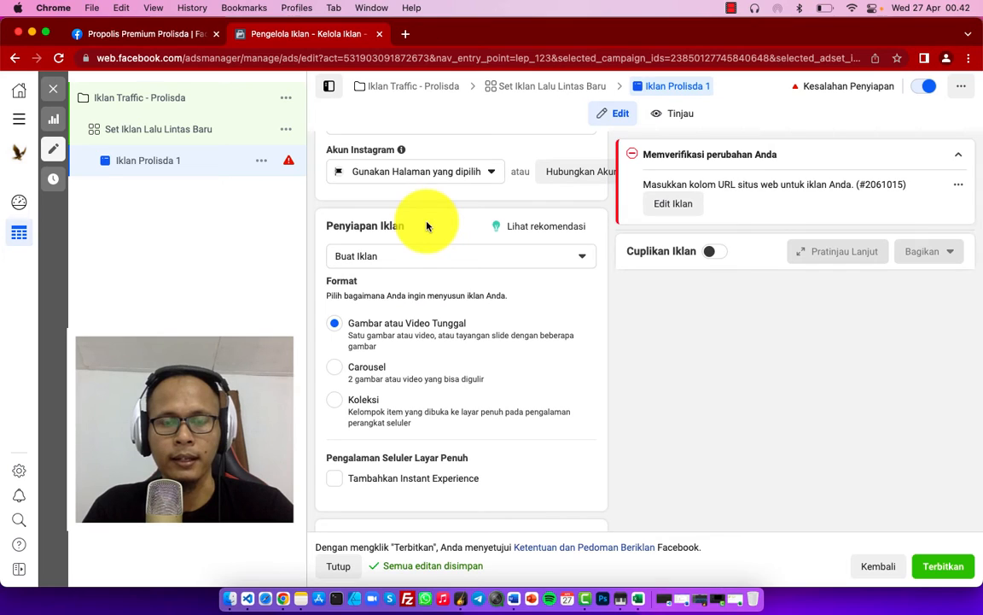
{"action": "scroll", "coordinate": [404, 258], "scroll_direction": "down", "scroll_amount": 1}
{"action": "scroll", "coordinate": [404, 258], "scroll_direction": "up", "scroll_amount": 1}
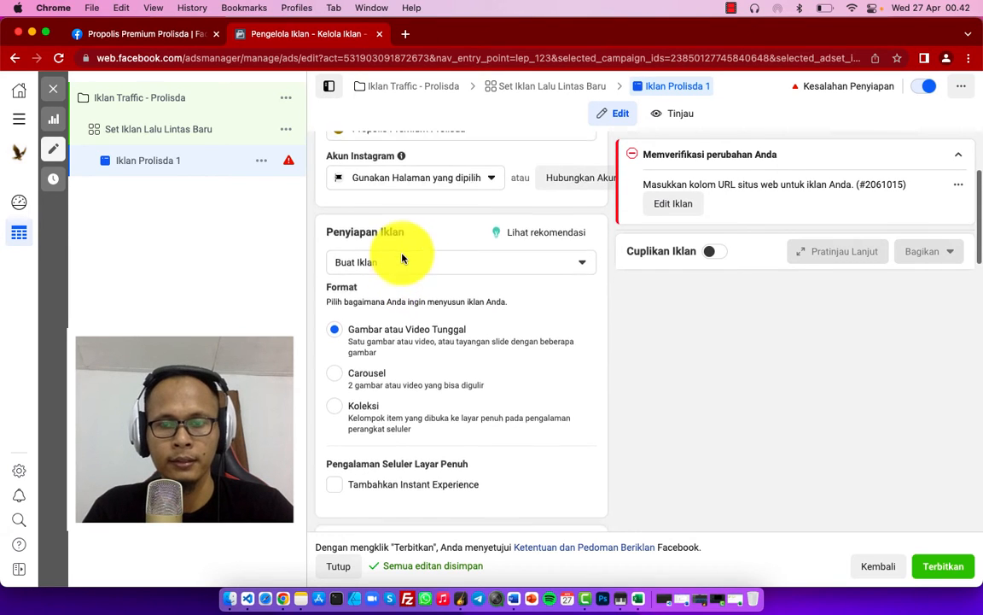
{"action": "scroll", "coordinate": [404, 258], "scroll_direction": "down", "scroll_amount": 4}
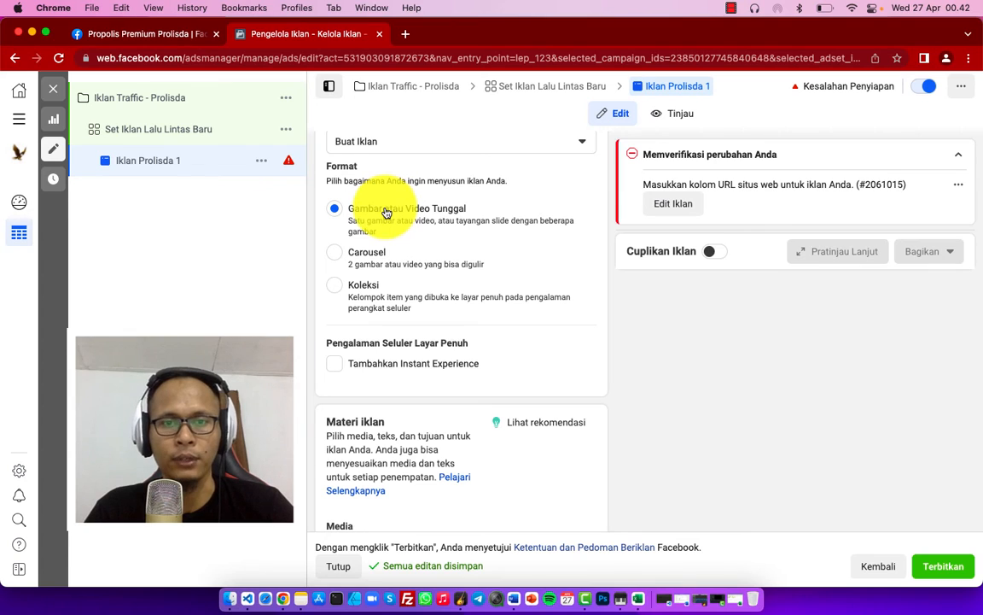
{"action": "scroll", "coordinate": [428, 214], "scroll_direction": "down", "scroll_amount": 3}
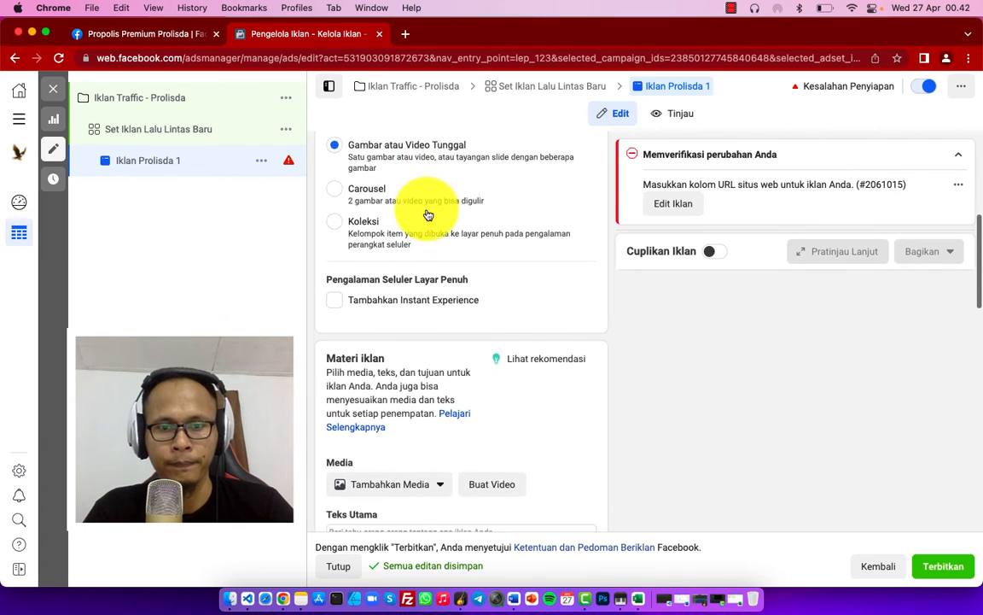
{"action": "scroll", "coordinate": [429, 215], "scroll_direction": "down", "scroll_amount": 2}
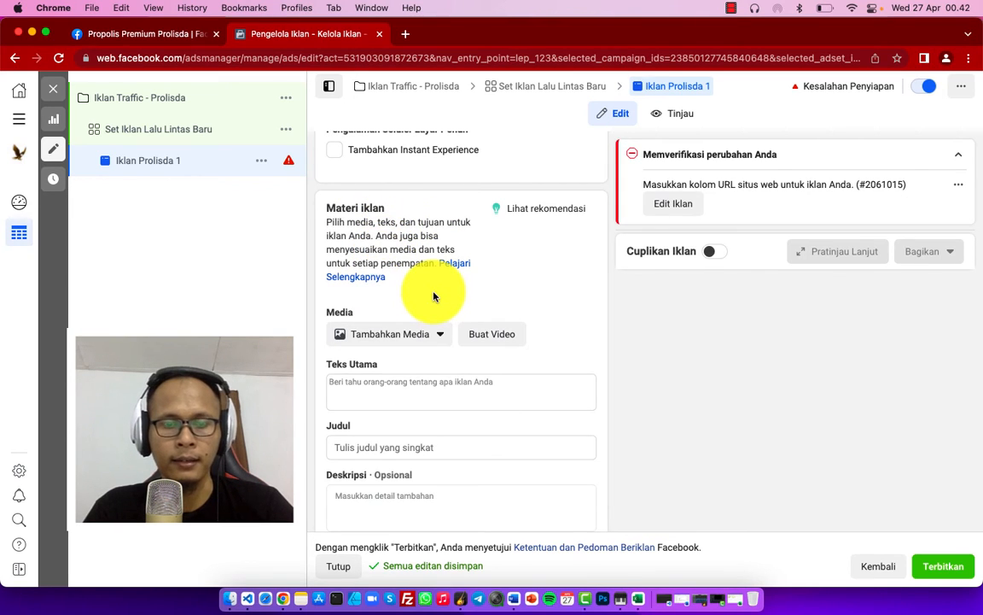
Add the 600 × 600 product photo from the Facebook page's images as ad media, keeping the original crop and allowing enhancements
{"action": "left_click", "coordinate": [436, 341]}
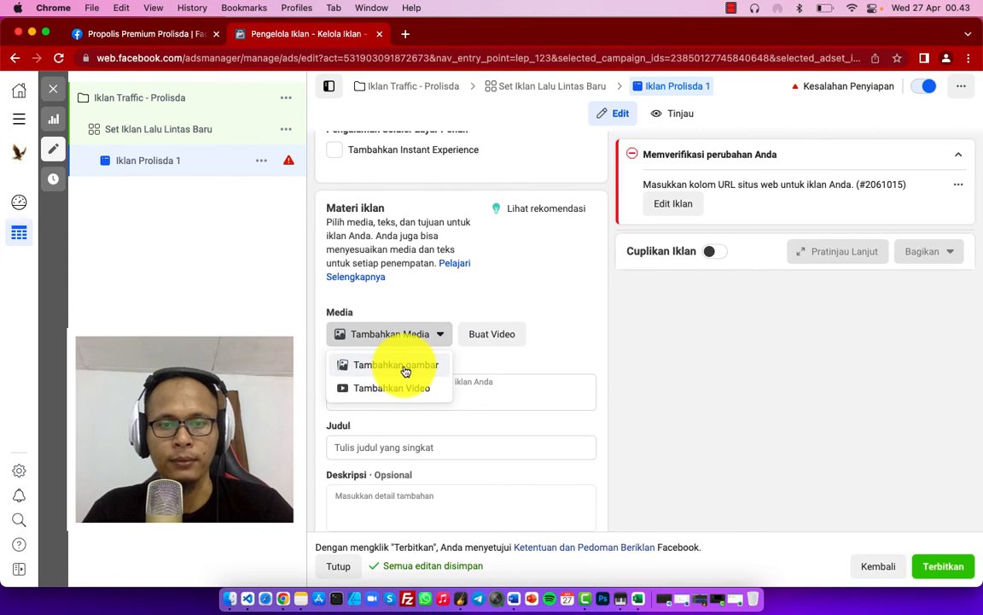
{"action": "left_click", "coordinate": [404, 366]}
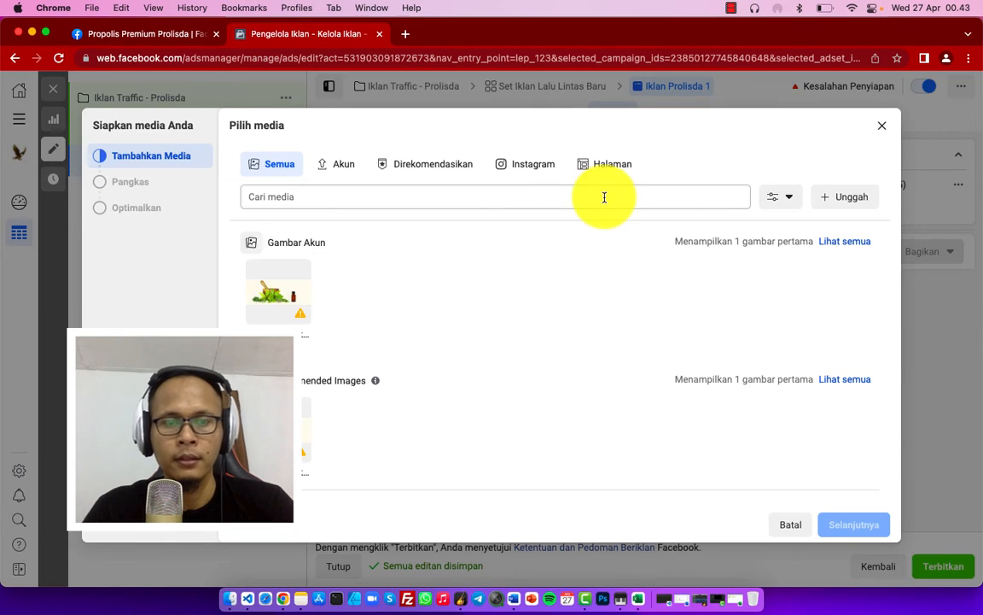
{"action": "scroll", "coordinate": [424, 351], "scroll_direction": "down", "scroll_amount": 4}
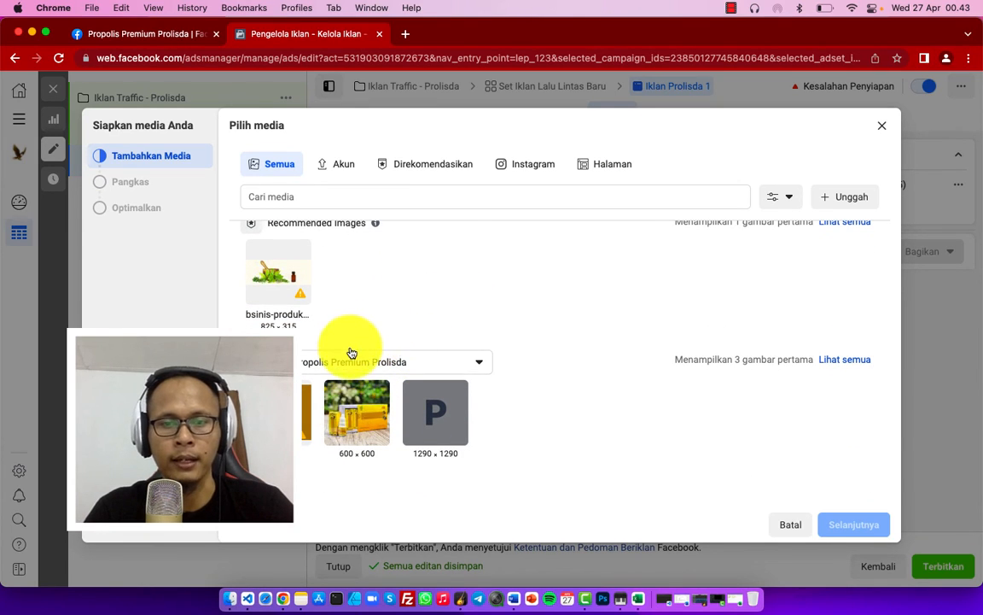
{"action": "scroll", "coordinate": [487, 341], "scroll_direction": "up", "scroll_amount": 1}
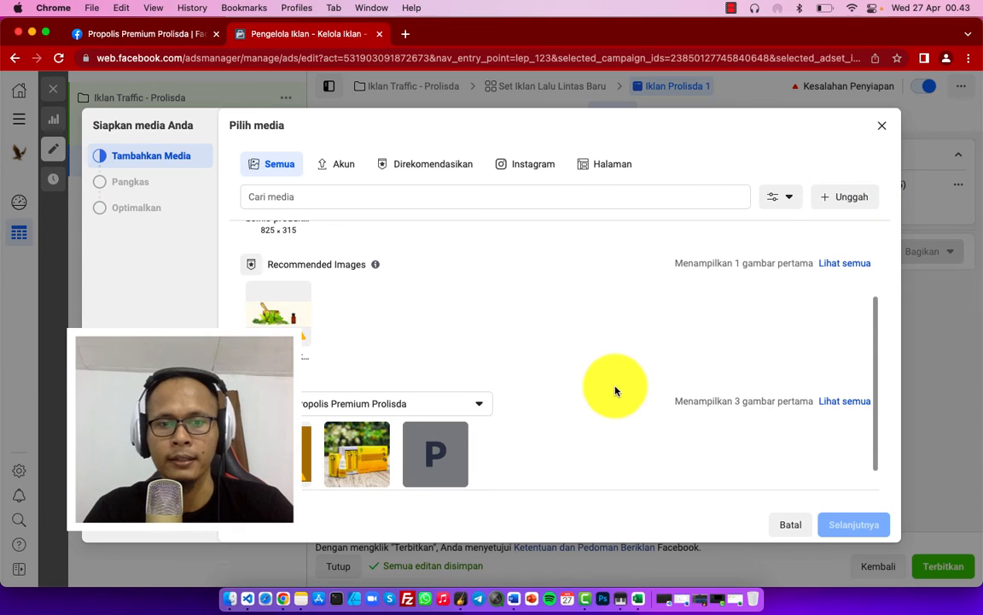
{"action": "scroll", "coordinate": [616, 391], "scroll_direction": "down", "scroll_amount": 1}
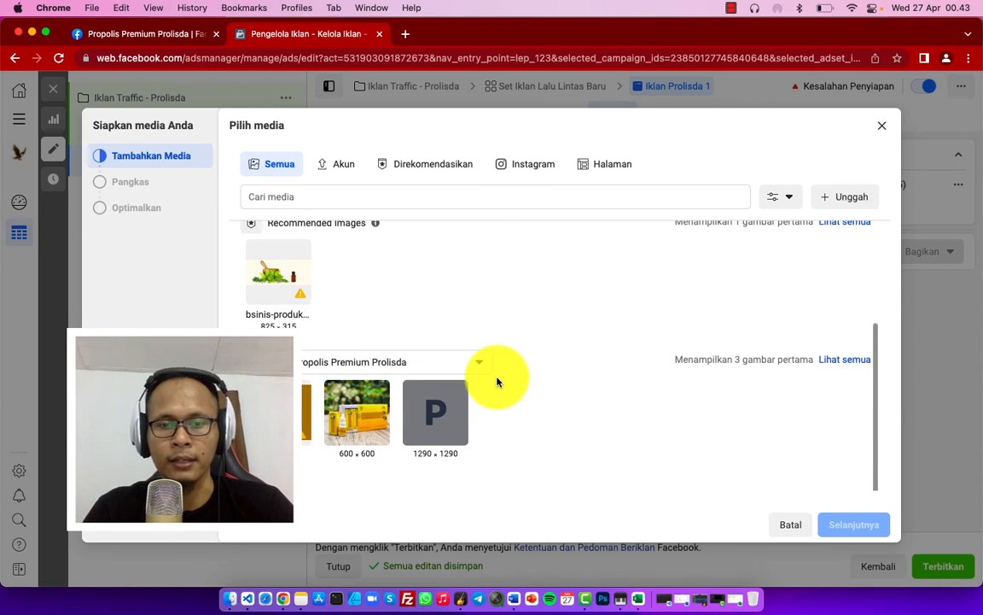
{"action": "left_click", "coordinate": [356, 412]}
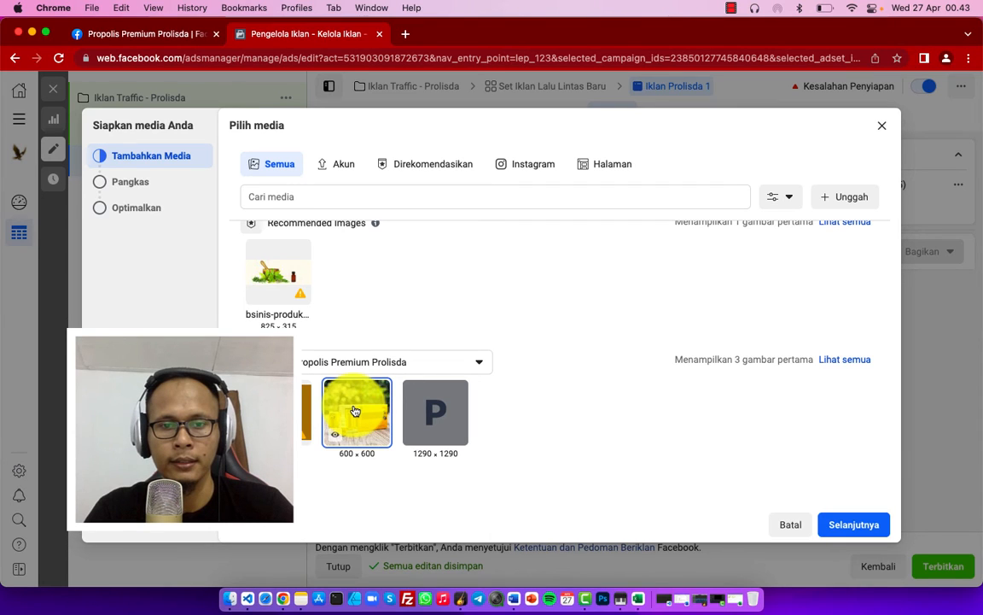
{"action": "left_click", "coordinate": [839, 529]}
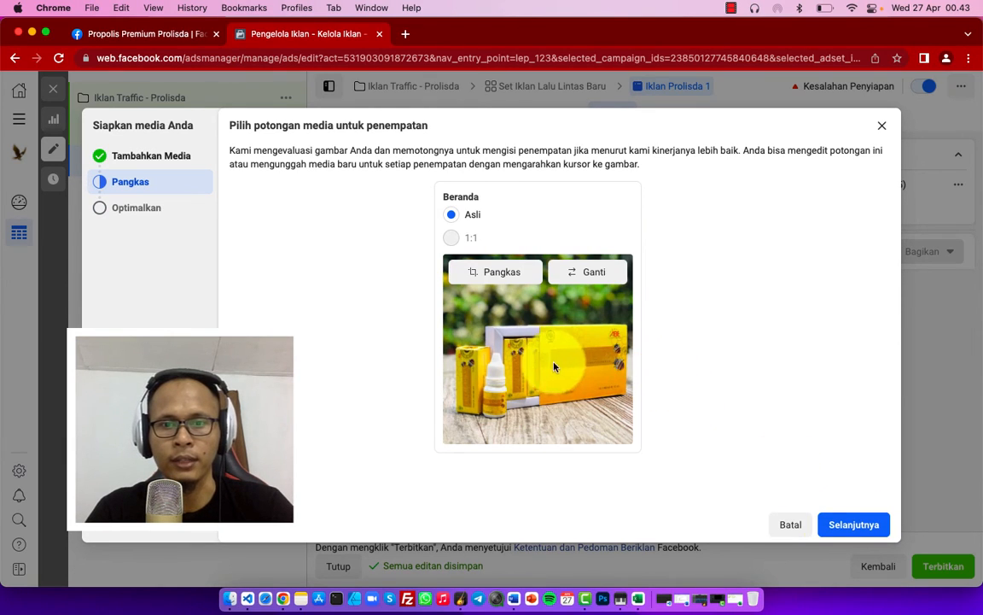
{"action": "left_click", "coordinate": [845, 525]}
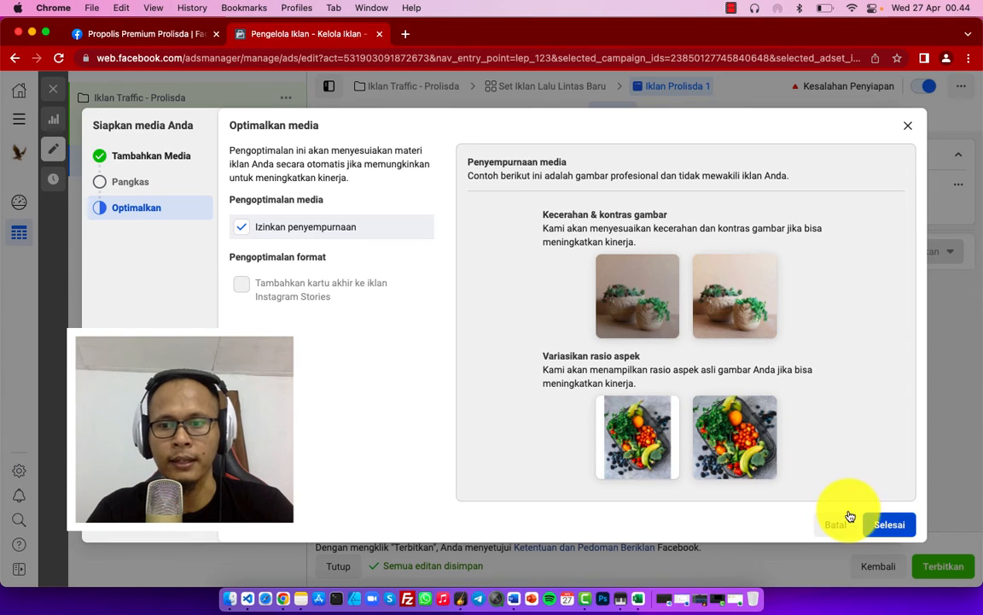
{"action": "left_click", "coordinate": [881, 529]}
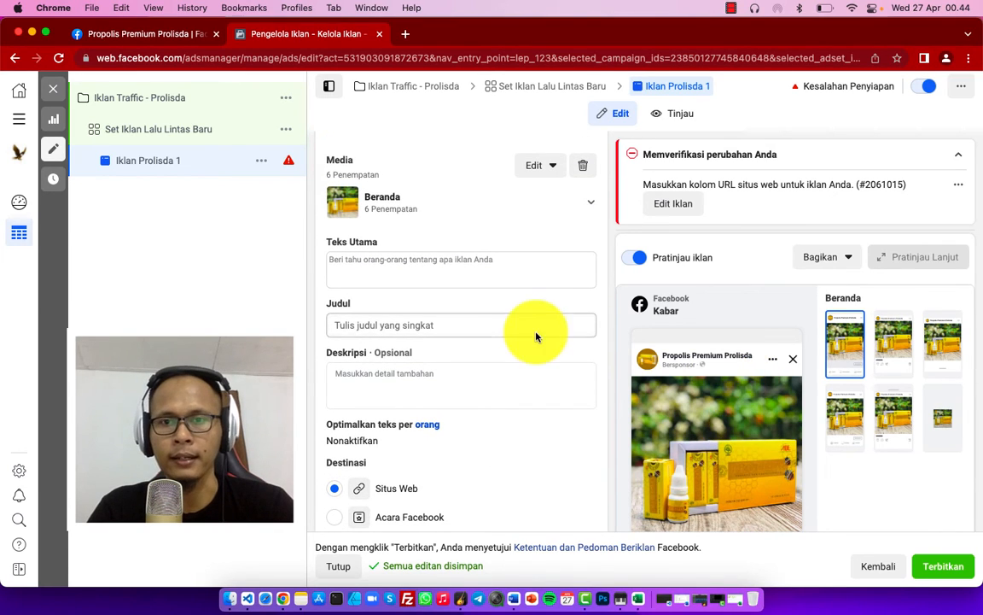
{"action": "left_click_drag", "start_coordinate": [644, 187], "coordinate": [862, 184]}
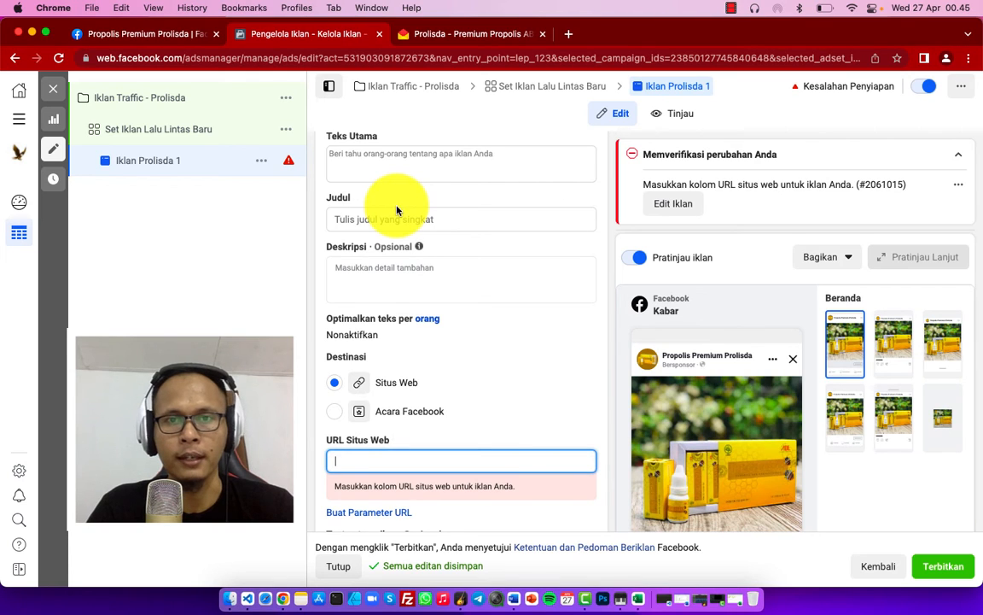
{"action": "left_click", "coordinate": [441, 33]}
{"action": "left_click", "coordinate": [326, 53]}
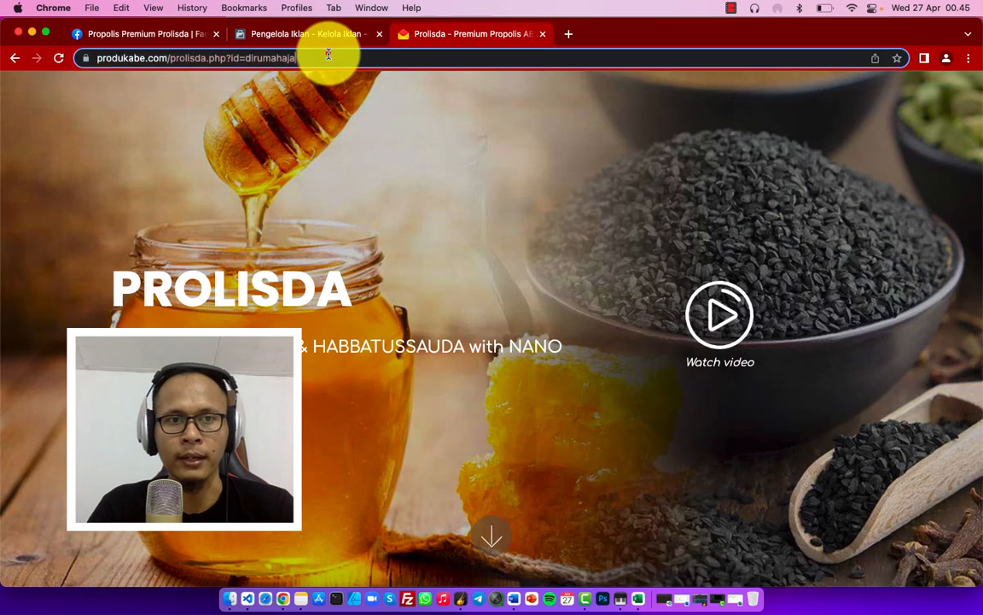
{"action": "left_click", "coordinate": [328, 53]}
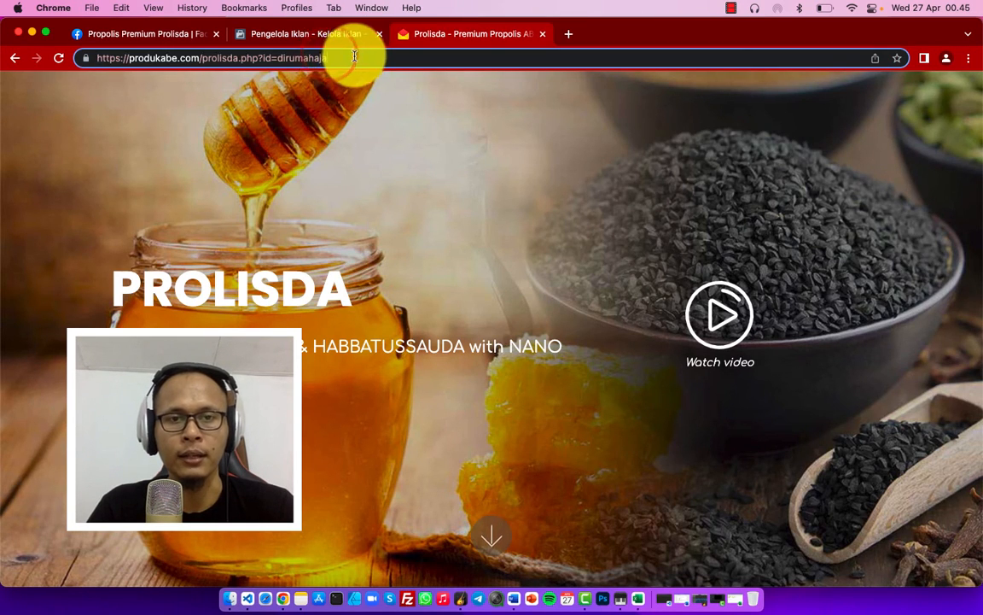
{"action": "scroll", "coordinate": [344, 194], "scroll_direction": "down", "scroll_amount": 10}
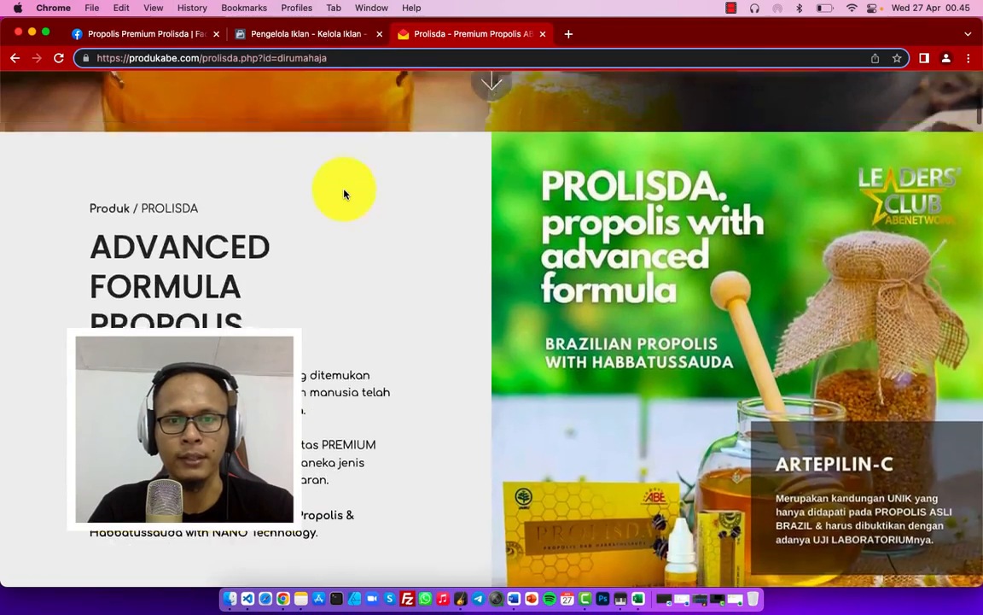
{"action": "scroll", "coordinate": [344, 193], "scroll_direction": "up", "scroll_amount": 10}
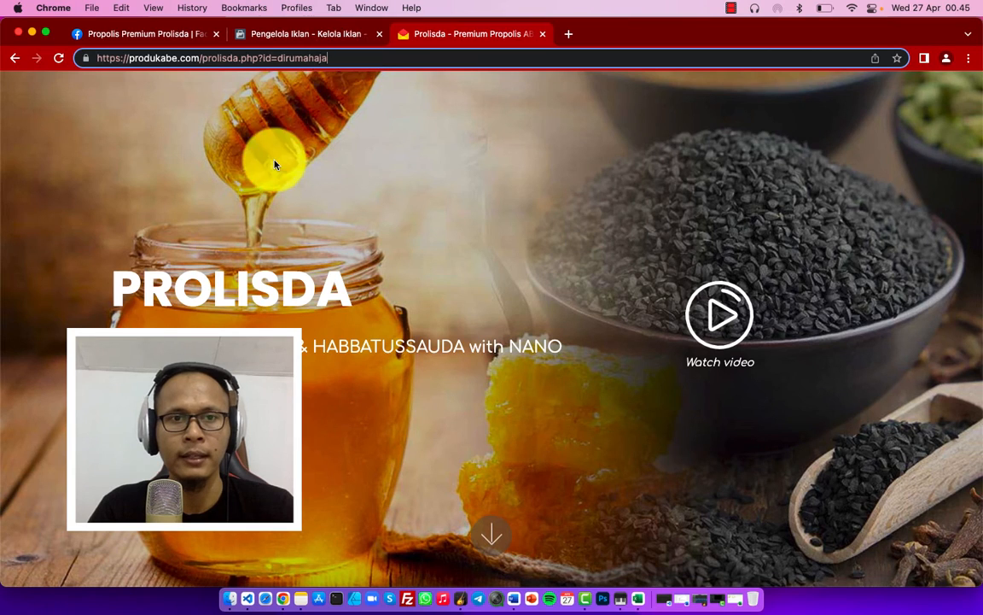
{"action": "left_click_drag", "start_coordinate": [327, 57], "coordinate": [117, 52]}
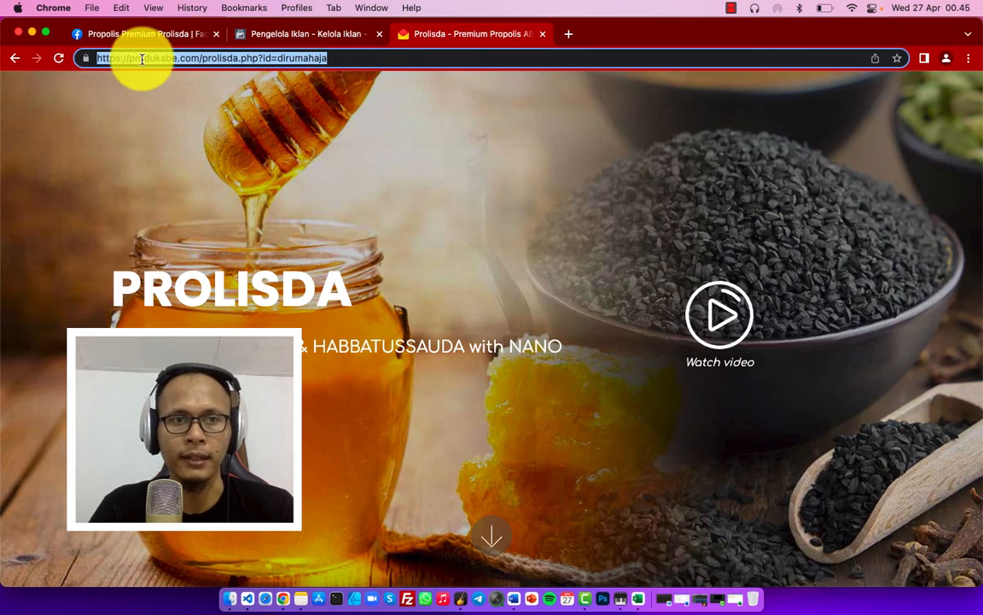
{"action": "right_click", "coordinate": [142, 61]}
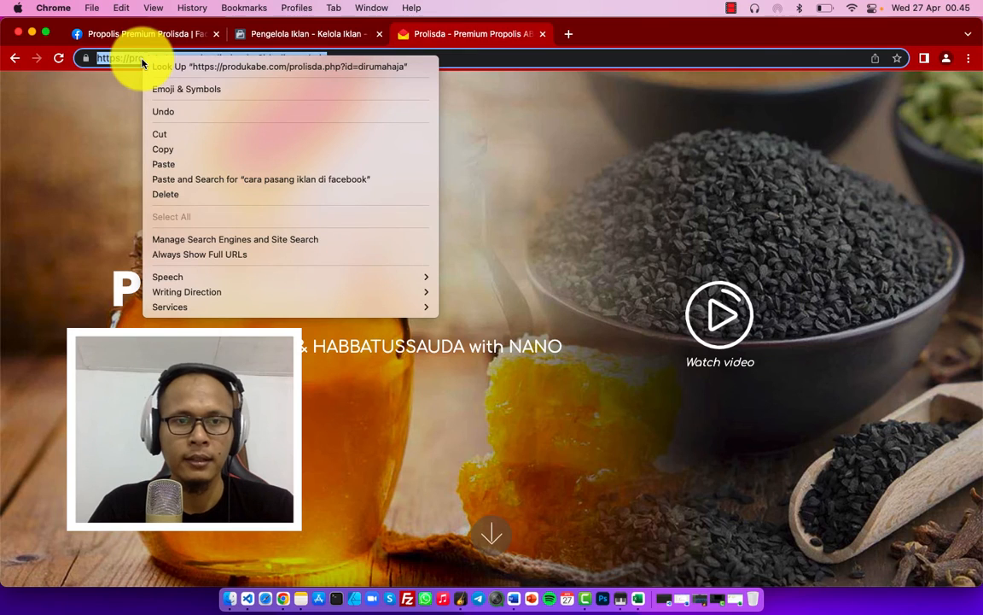
{"action": "left_click", "coordinate": [175, 154]}
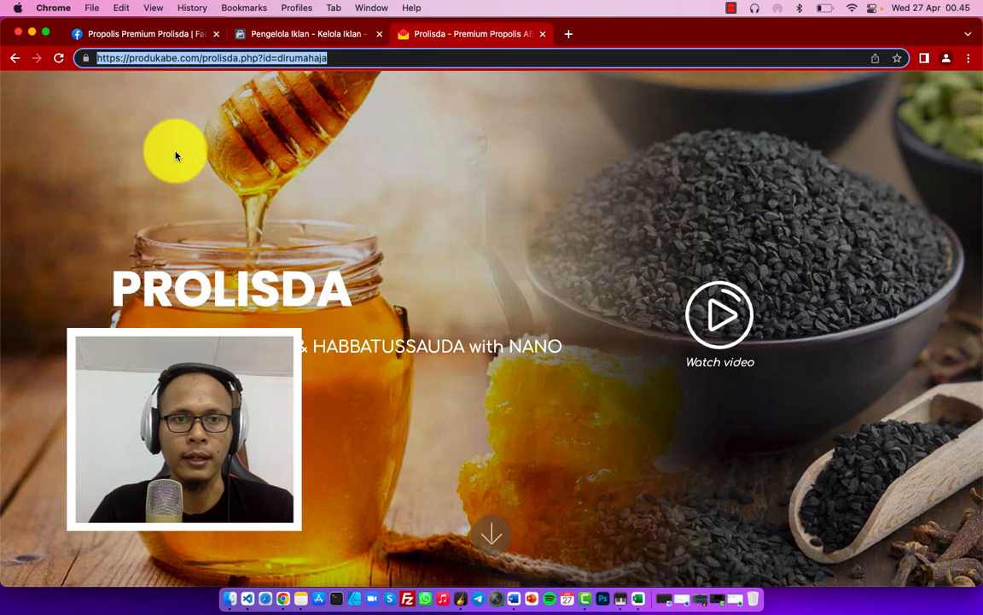
Return to the ad in Ads Manager and paste the copied product page address as its website URL
{"action": "key", "text": "ctrl+shift+Tab"}
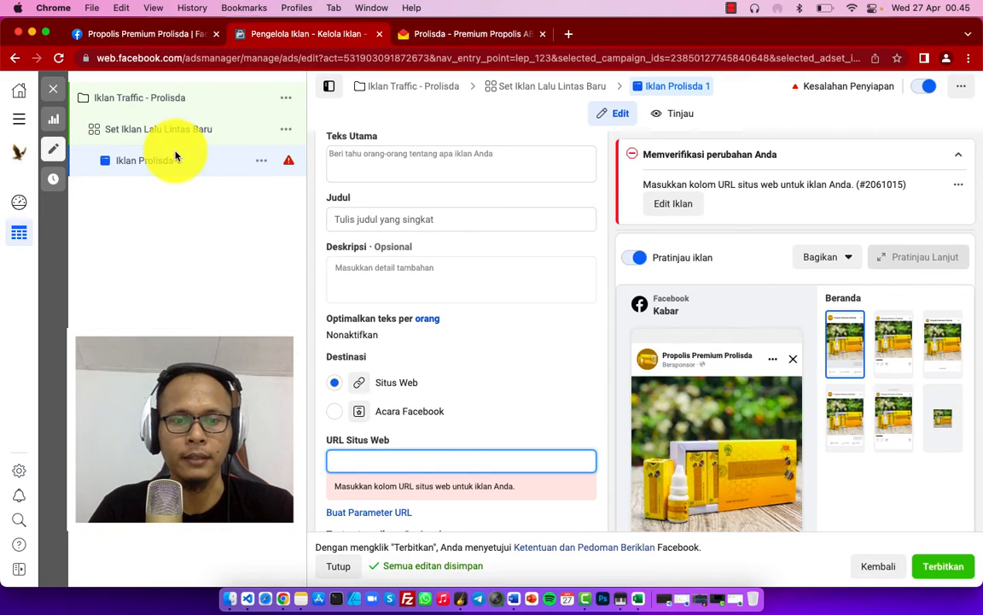
{"action": "right_click", "coordinate": [335, 462]}
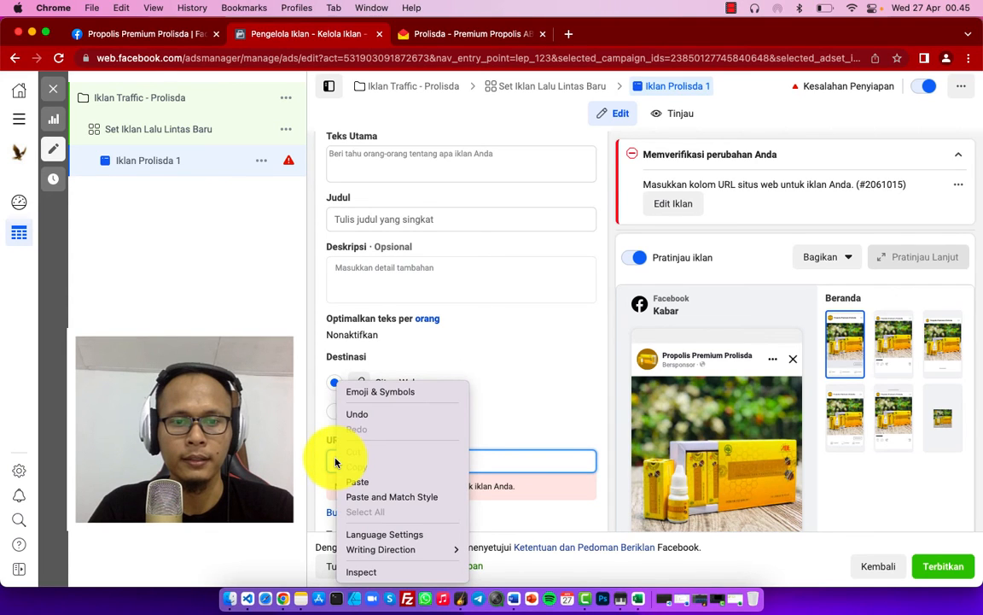
{"action": "left_click", "coordinate": [354, 481]}
Set the ad's primary text to "Dapatkan produk prolisda dengan premium propolis asli brazil."
{"action": "left_click", "coordinate": [484, 168]}
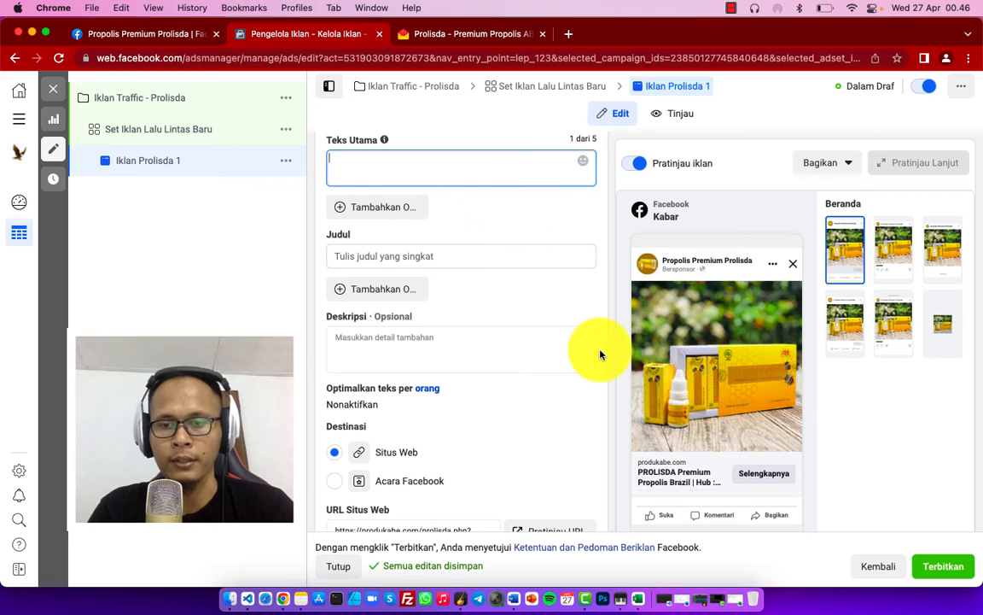
{"action": "scroll", "coordinate": [577, 336], "scroll_direction": "up", "scroll_amount": 3}
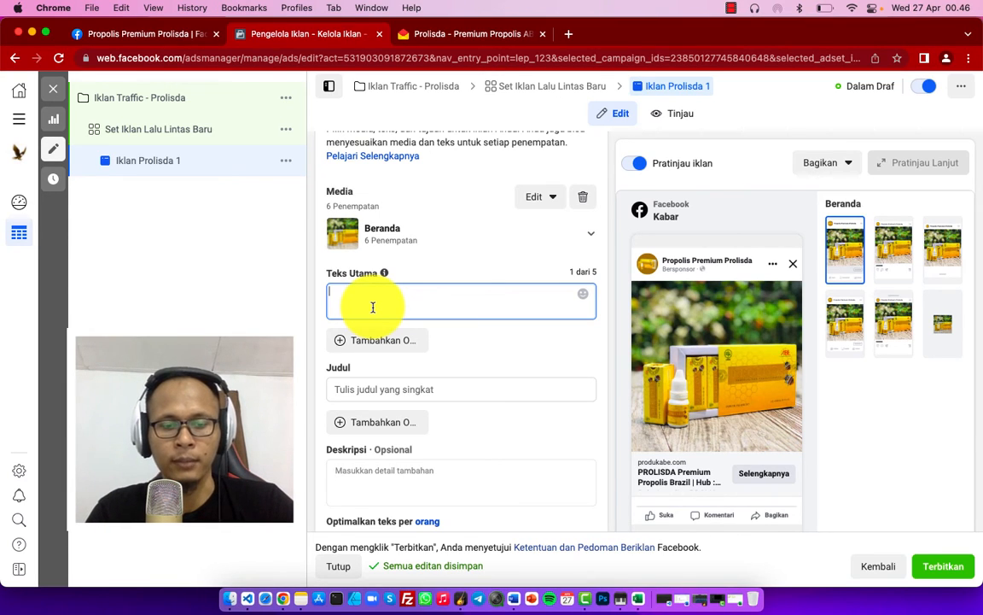
{"action": "key", "text": "super+v"}
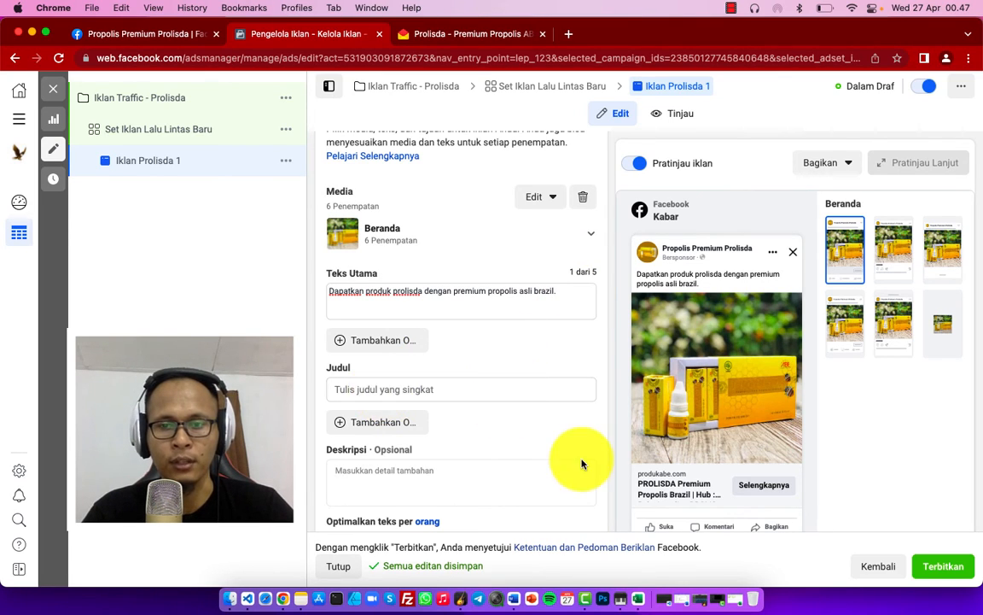
Set the ad's headline to "Propolis asli brazil" and check it in the ad preview
{"action": "scroll", "coordinate": [581, 461], "scroll_direction": "down", "scroll_amount": 2}
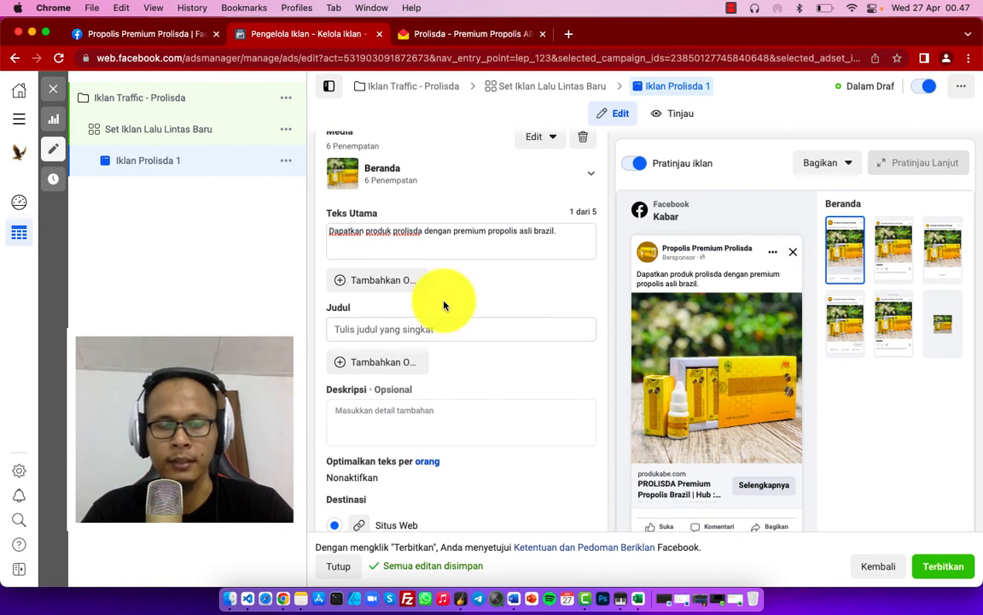
{"action": "left_click", "coordinate": [401, 329]}
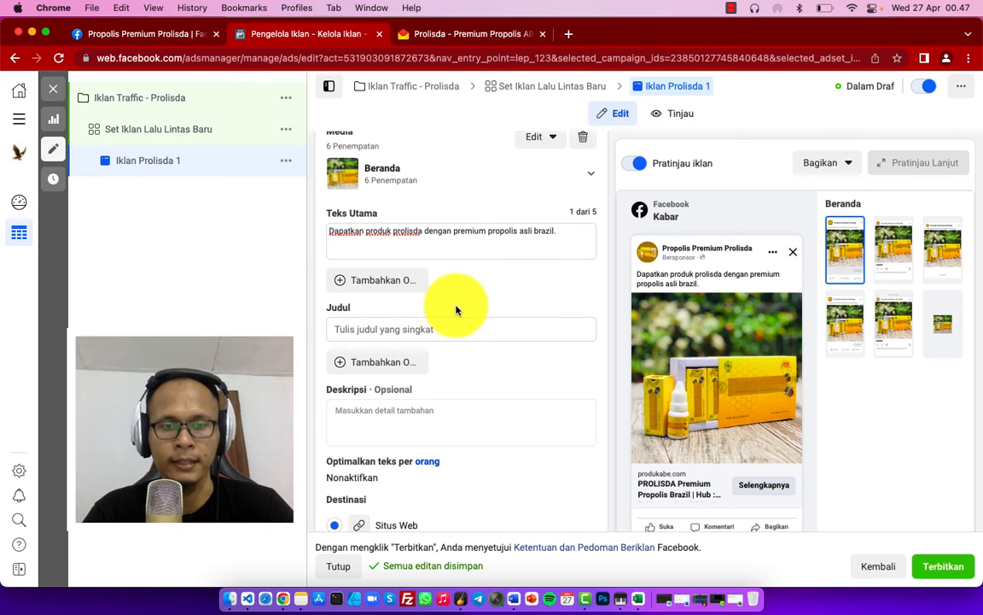
{"action": "key", "text": "super+v"}
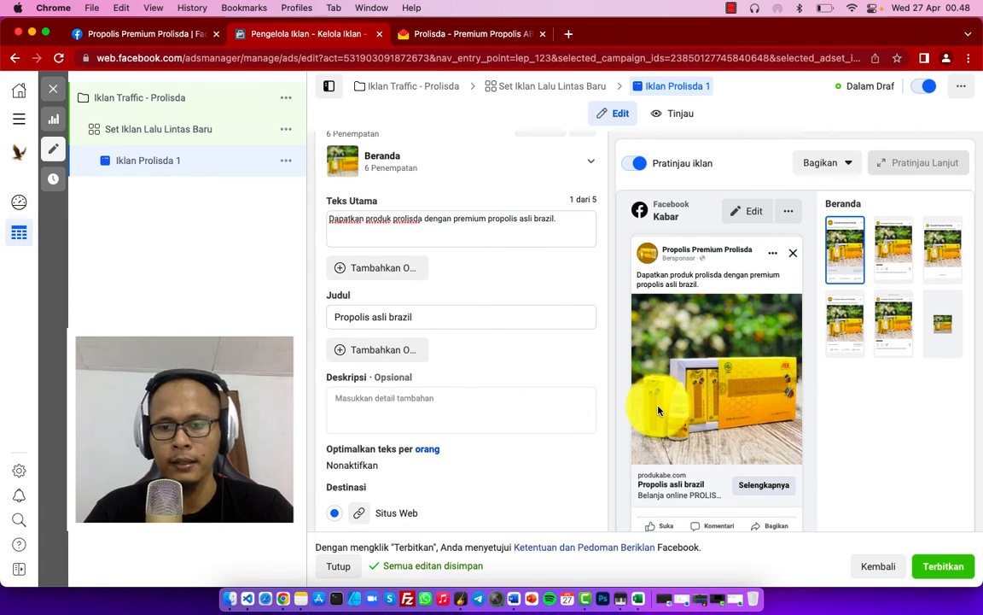
{"action": "scroll", "coordinate": [687, 419], "scroll_direction": "down", "scroll_amount": 1}
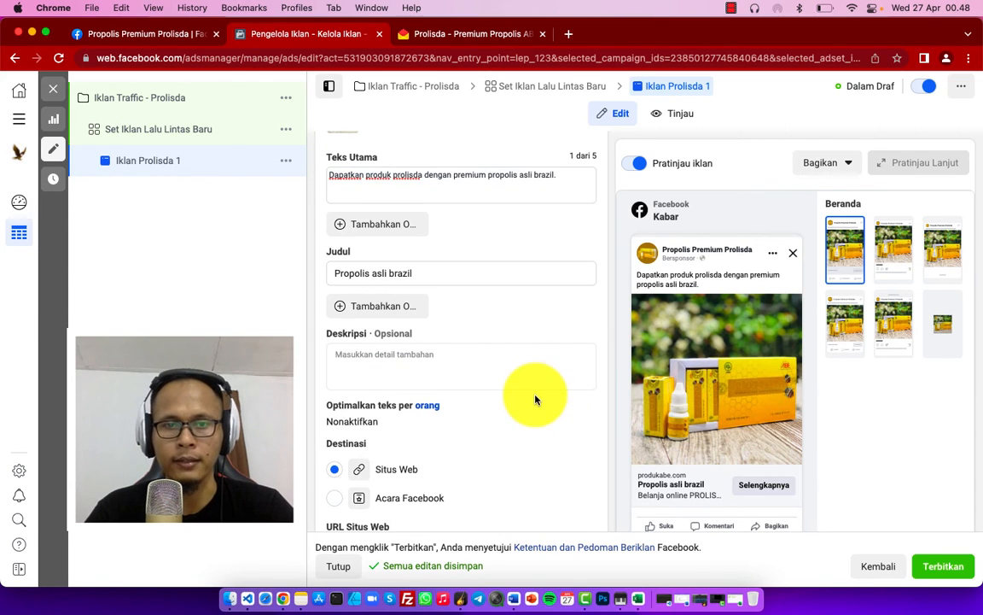
{"action": "scroll", "coordinate": [512, 342], "scroll_direction": "up", "scroll_amount": 1}
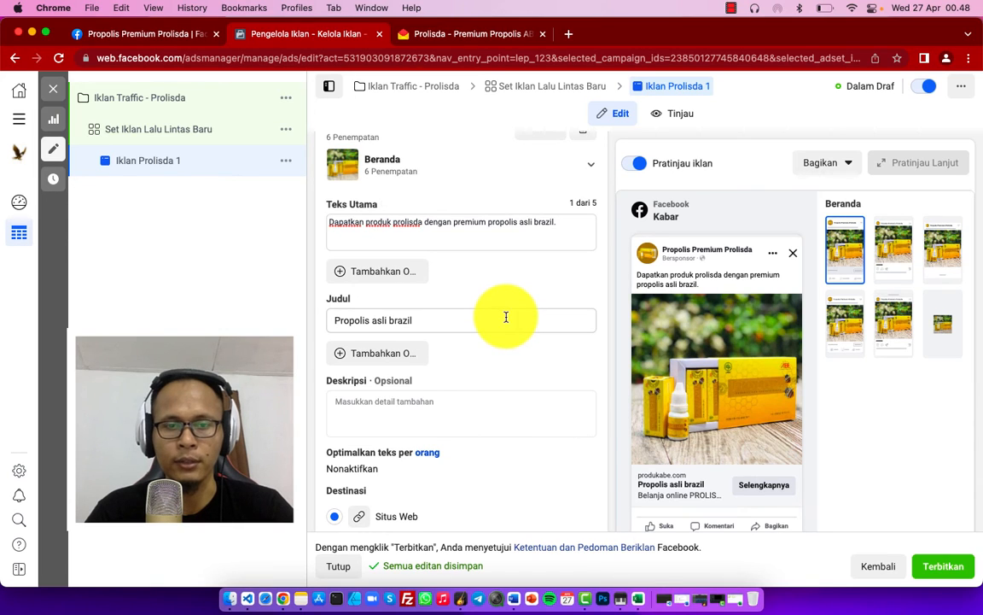
{"action": "scroll", "coordinate": [446, 325], "scroll_direction": "down", "scroll_amount": 1}
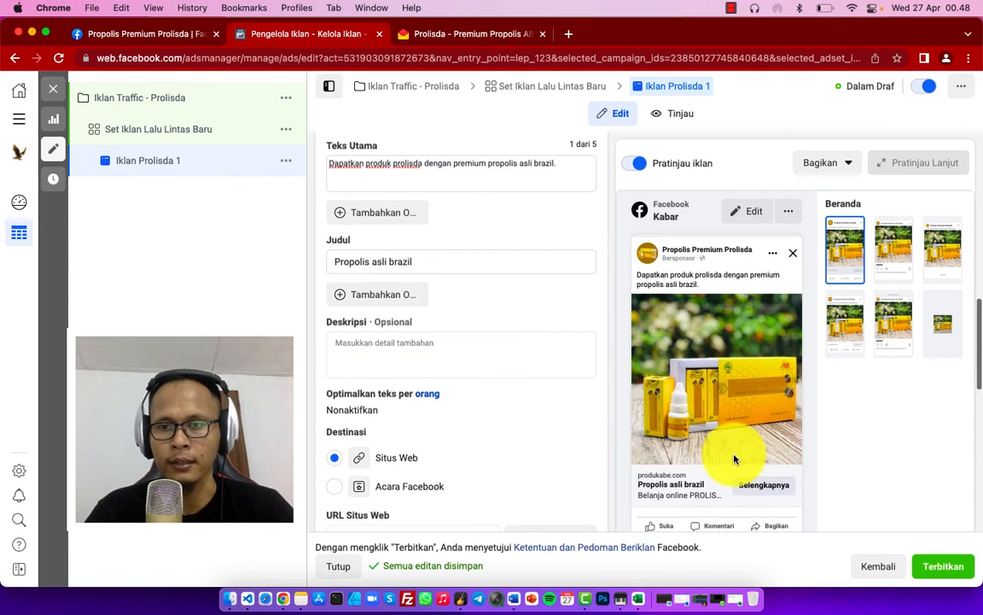
Look through the ad's call-to-action options and choose Selengkapnya
{"action": "scroll", "coordinate": [728, 450], "scroll_direction": "down", "scroll_amount": 1}
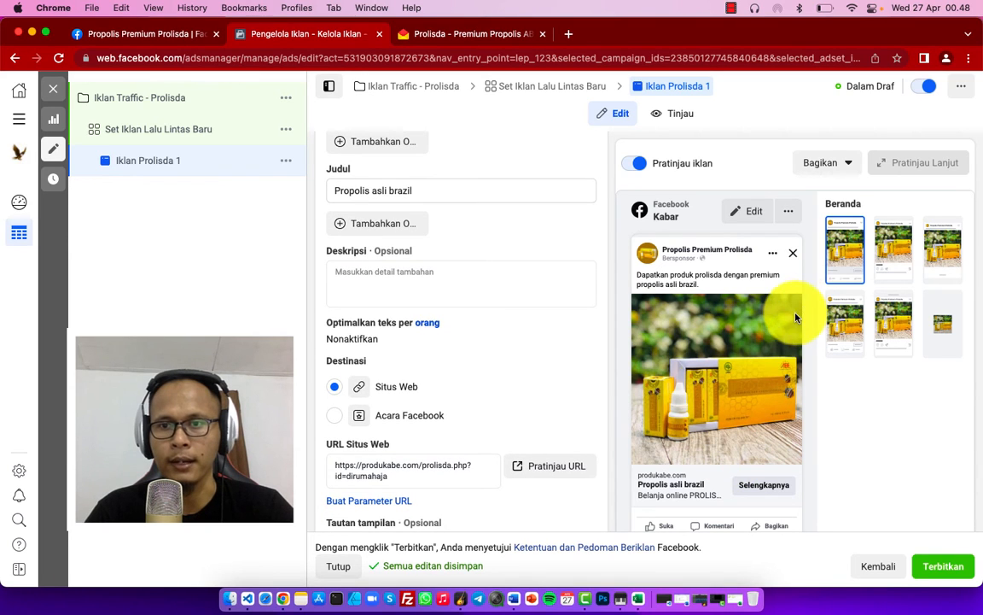
{"action": "scroll", "coordinate": [632, 385], "scroll_direction": "down", "scroll_amount": 3}
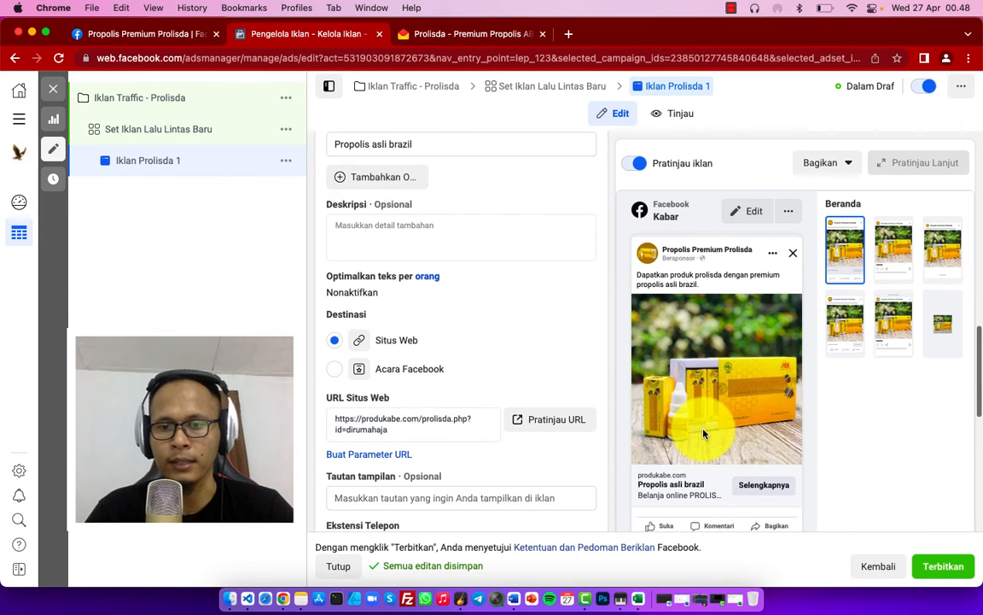
{"action": "scroll", "coordinate": [558, 355], "scroll_direction": "down", "scroll_amount": 2}
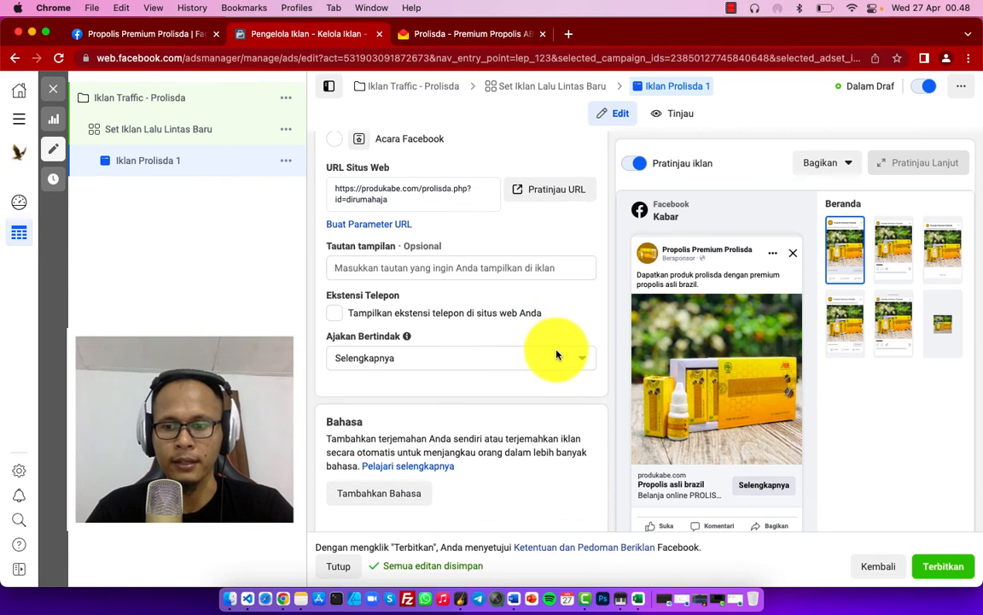
{"action": "scroll", "coordinate": [557, 354], "scroll_direction": "down", "scroll_amount": 1}
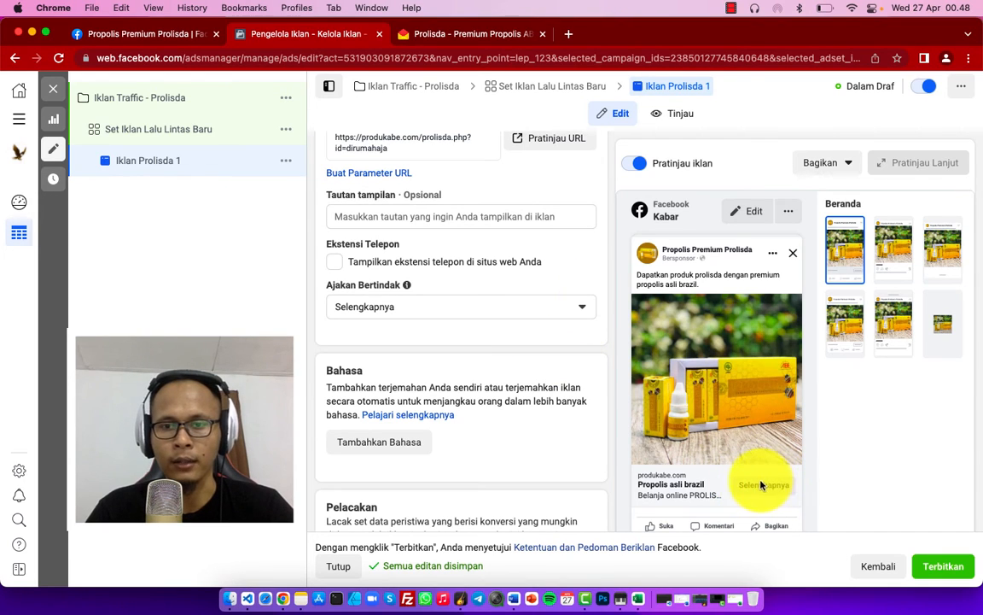
{"action": "left_click", "coordinate": [583, 309]}
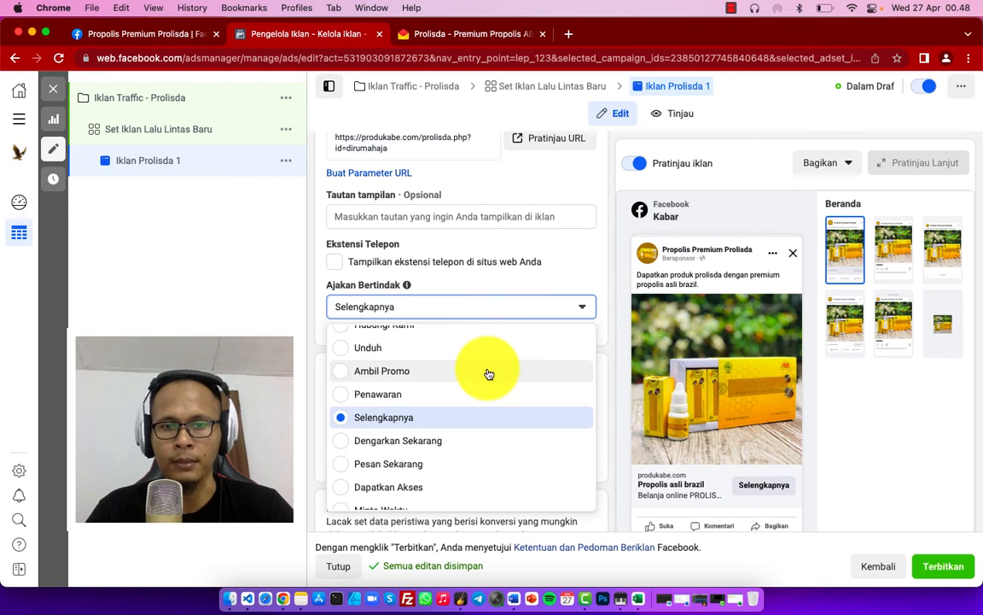
{"action": "scroll", "coordinate": [489, 374], "scroll_direction": "up", "scroll_amount": 2}
{"action": "scroll", "coordinate": [488, 373], "scroll_direction": "up", "scroll_amount": 2}
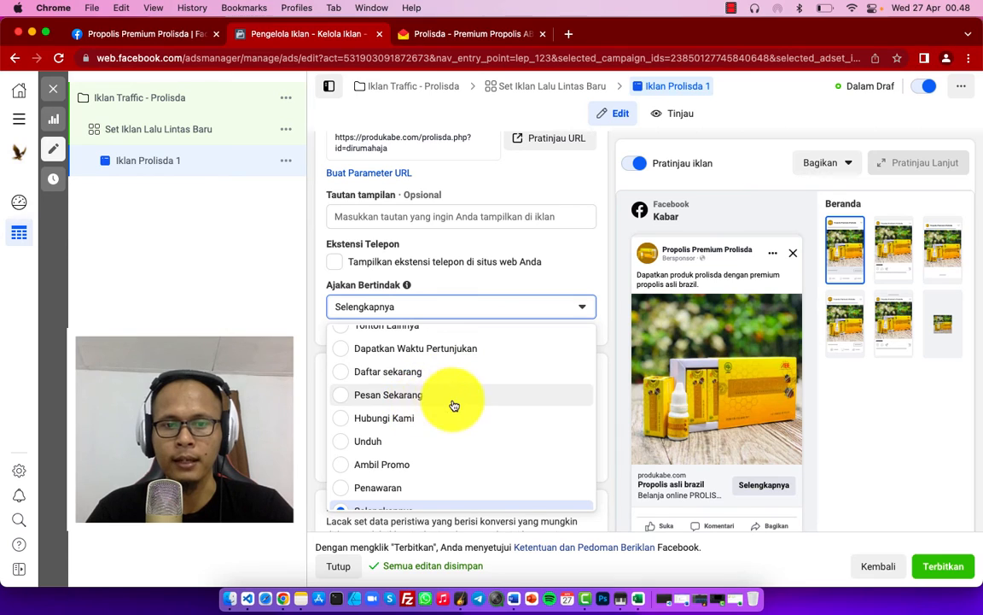
{"action": "scroll", "coordinate": [451, 424], "scroll_direction": "up", "scroll_amount": 1}
{"action": "scroll", "coordinate": [450, 424], "scroll_direction": "up", "scroll_amount": 1}
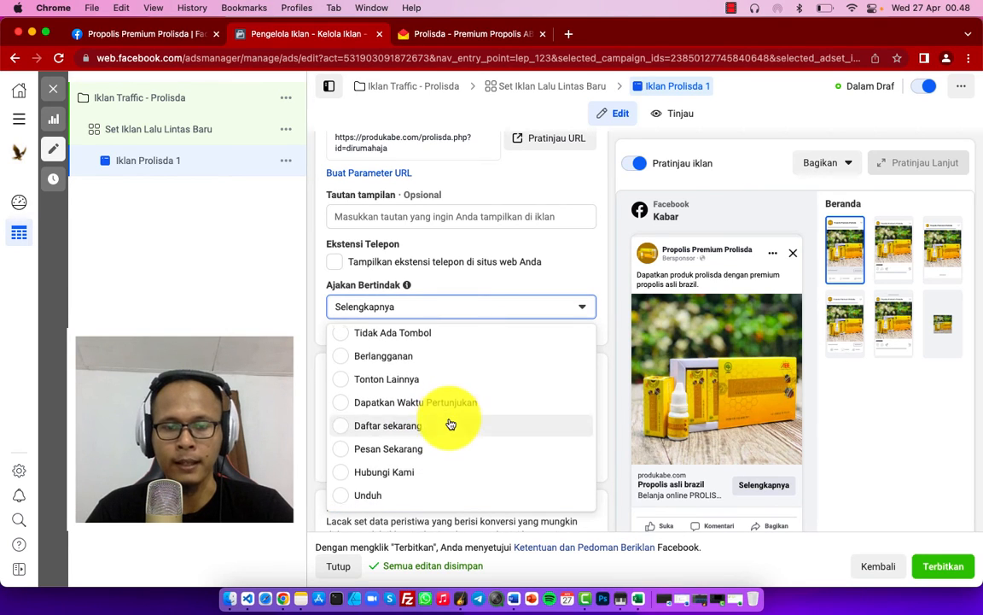
{"action": "scroll", "coordinate": [450, 423], "scroll_direction": "down", "scroll_amount": 3}
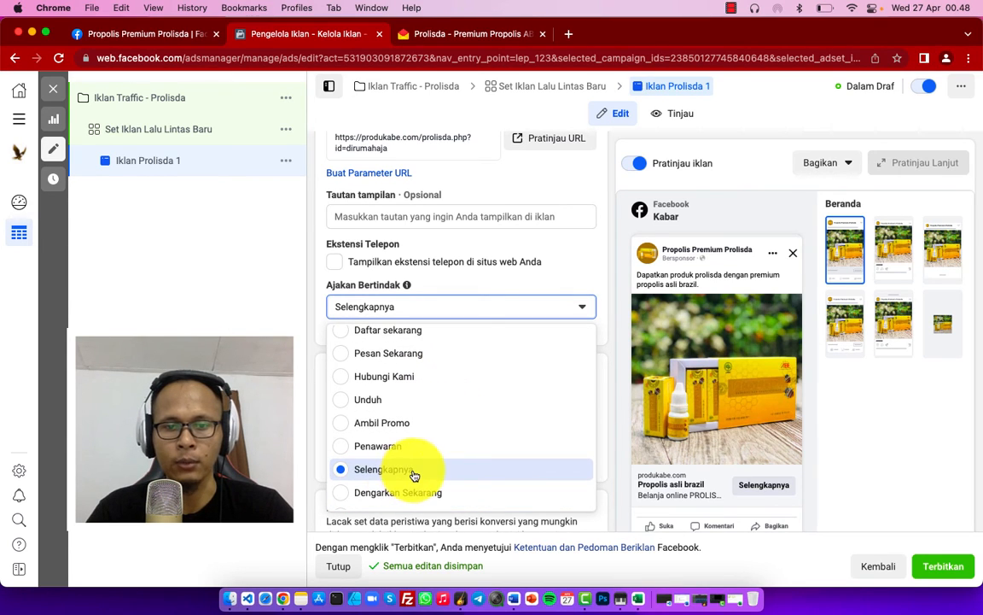
{"action": "left_click", "coordinate": [414, 471]}
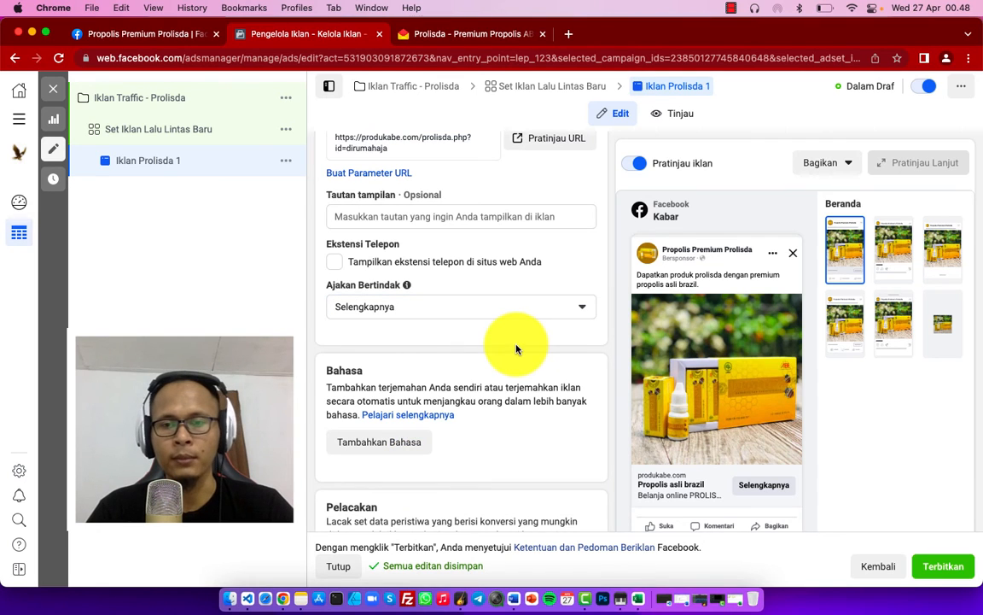
Publish the Prolisda campaign with its ad set and ad, and close the ad editor
{"action": "scroll", "coordinate": [516, 348], "scroll_direction": "down", "scroll_amount": 5}
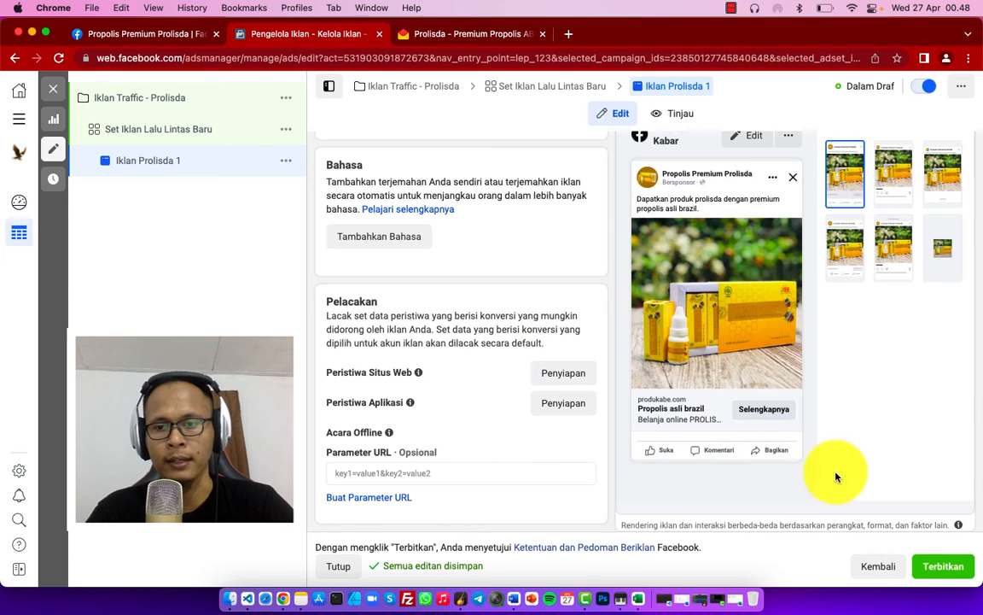
{"action": "left_click", "coordinate": [957, 565]}
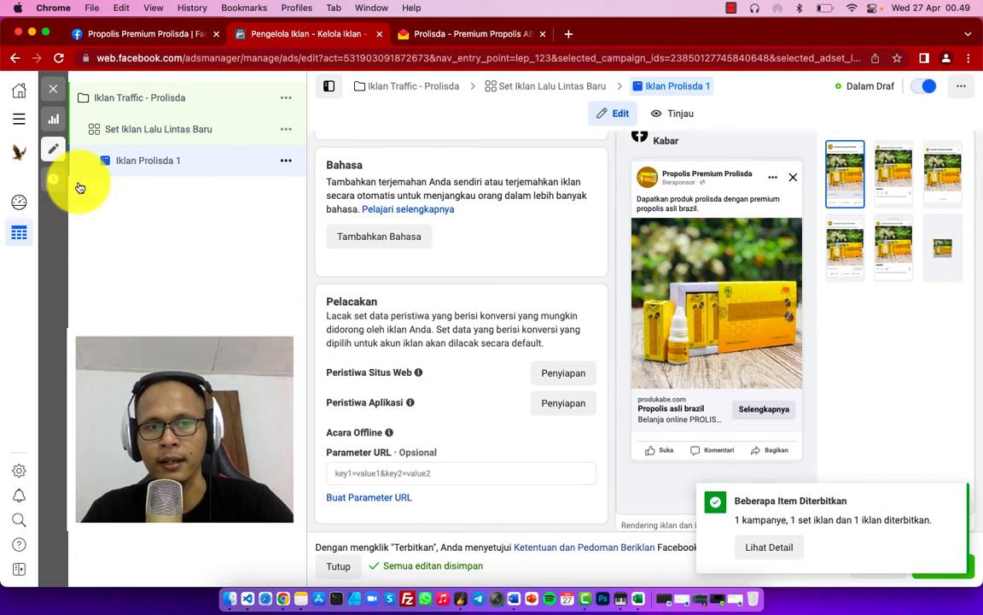
{"action": "left_click", "coordinate": [53, 94]}
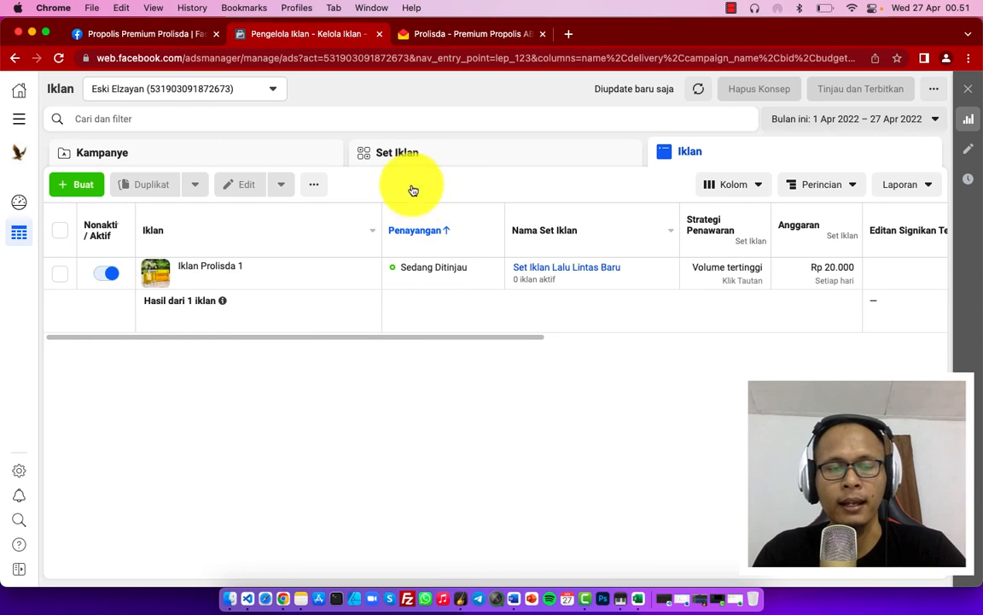
Open the ad account's billing page and start adding prepaid funds
{"action": "left_click", "coordinate": [20, 120]}
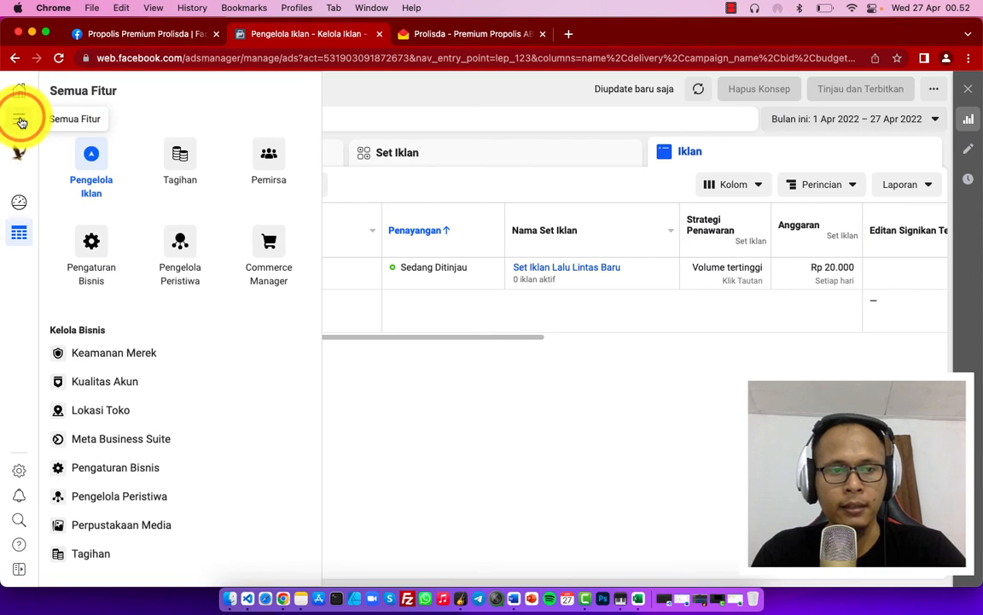
{"action": "left_click", "coordinate": [188, 159]}
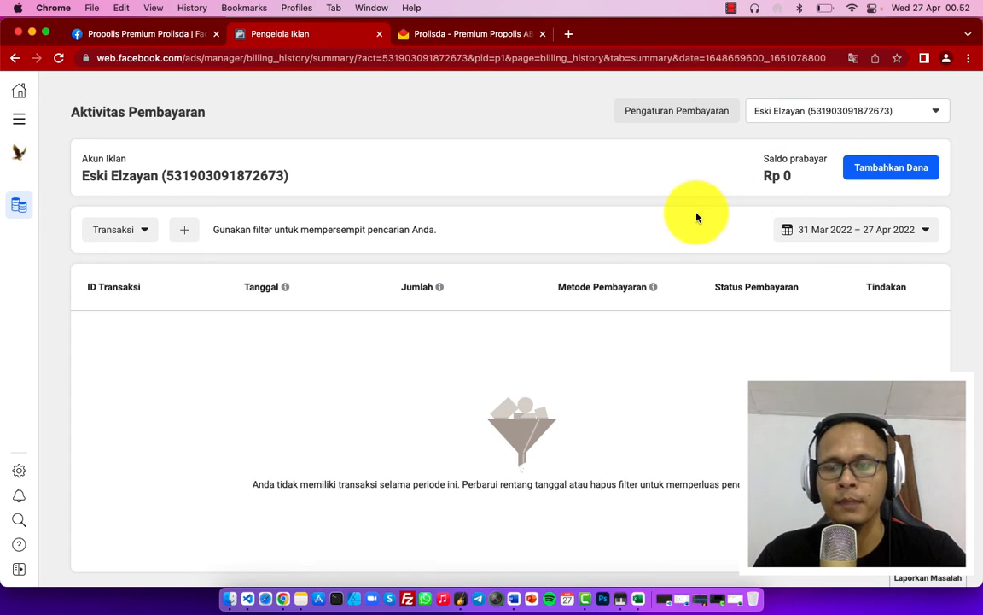
{"action": "left_click", "coordinate": [880, 175]}
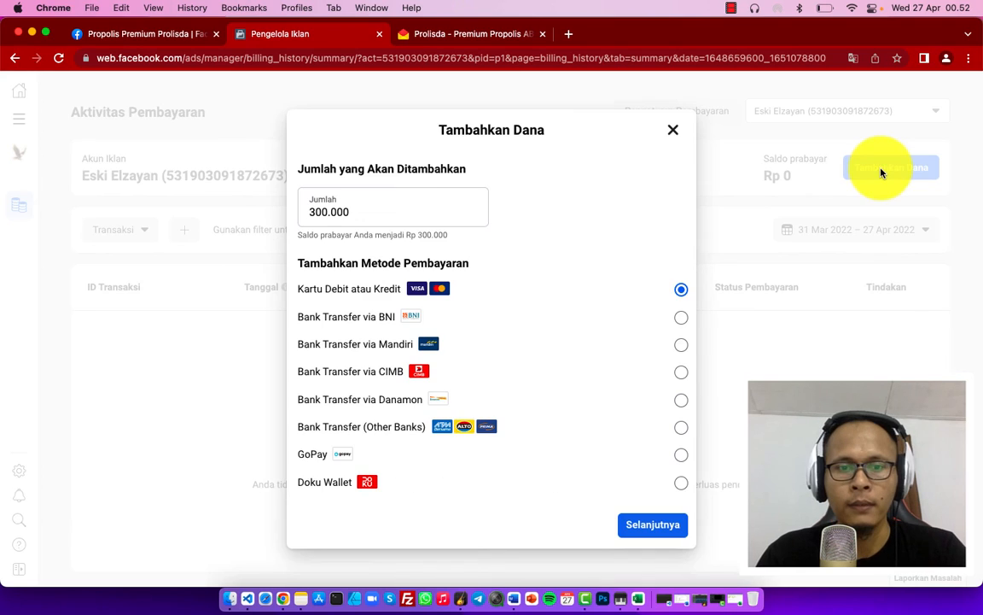
Set the amount of funds to add to Rp 100.000 and submit it with GoPay as the payment method
{"action": "left_click", "coordinate": [377, 215]}
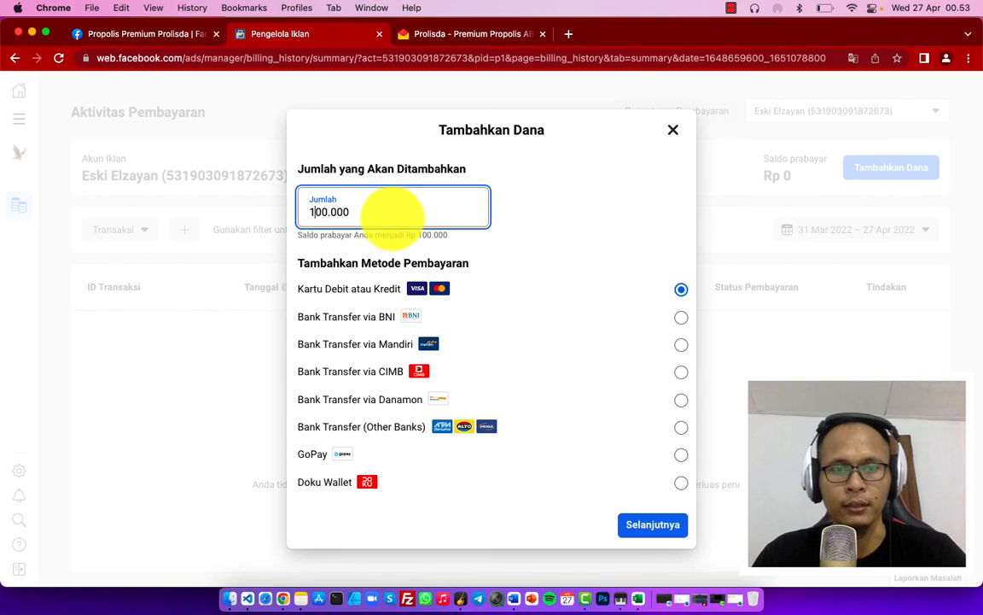
{"action": "left_click", "coordinate": [509, 265]}
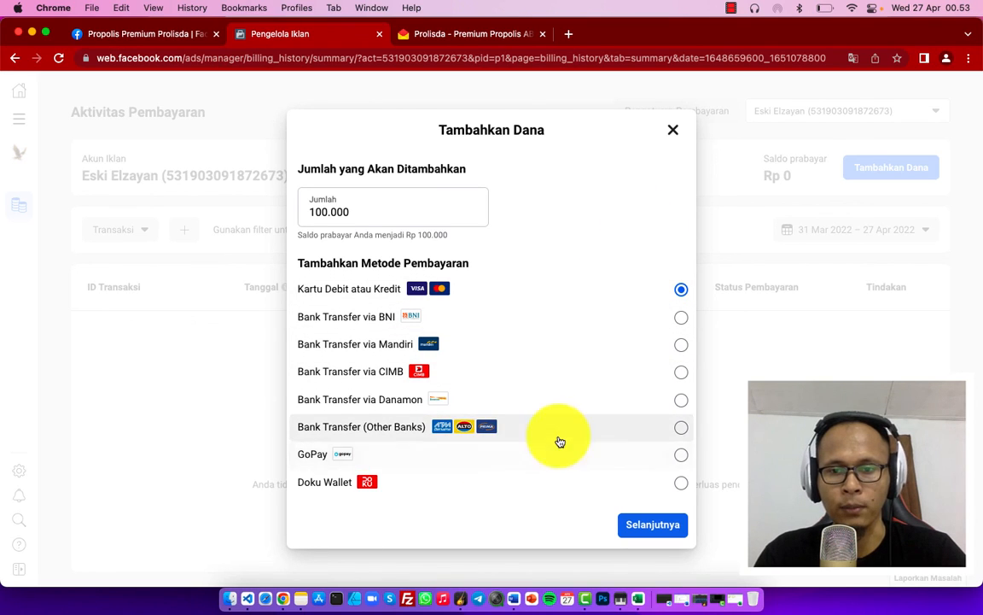
{"action": "left_click", "coordinate": [681, 457]}
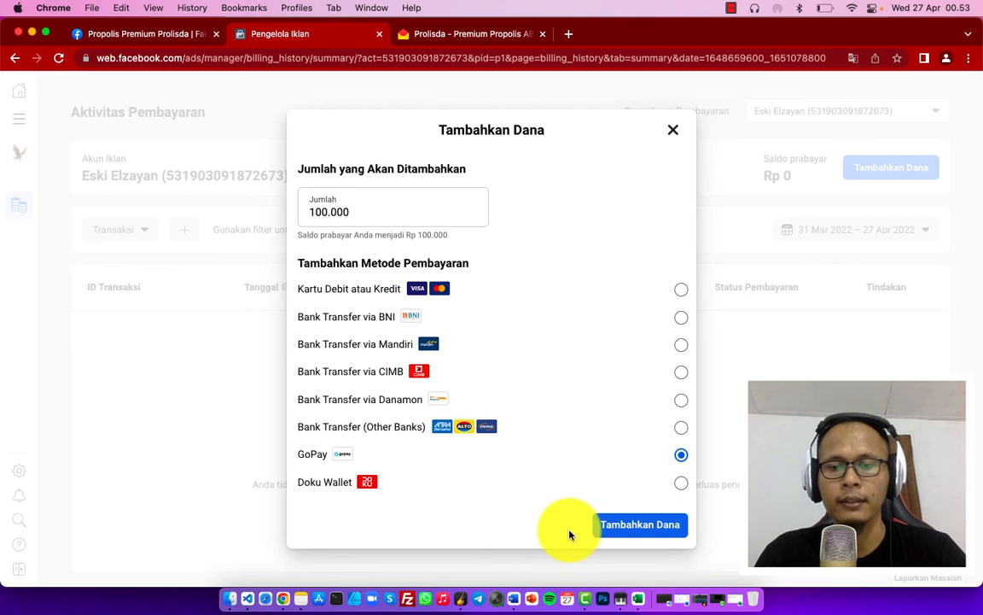
{"action": "left_click", "coordinate": [637, 526]}
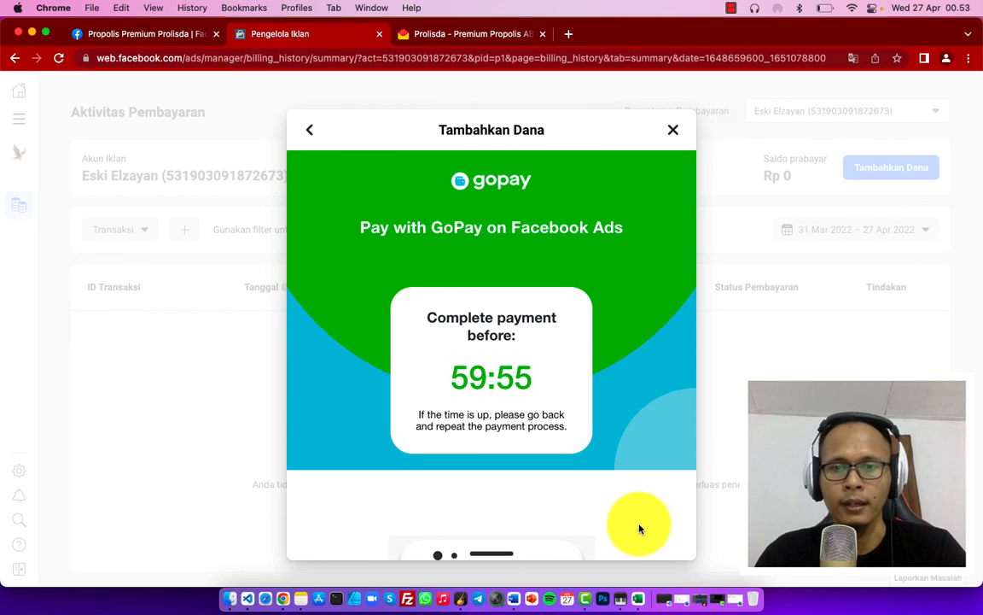
Enter the phone number registered with GoPay, continue, and read the instructions for confirming the payment
{"action": "scroll", "coordinate": [589, 402], "scroll_direction": "down", "scroll_amount": 2}
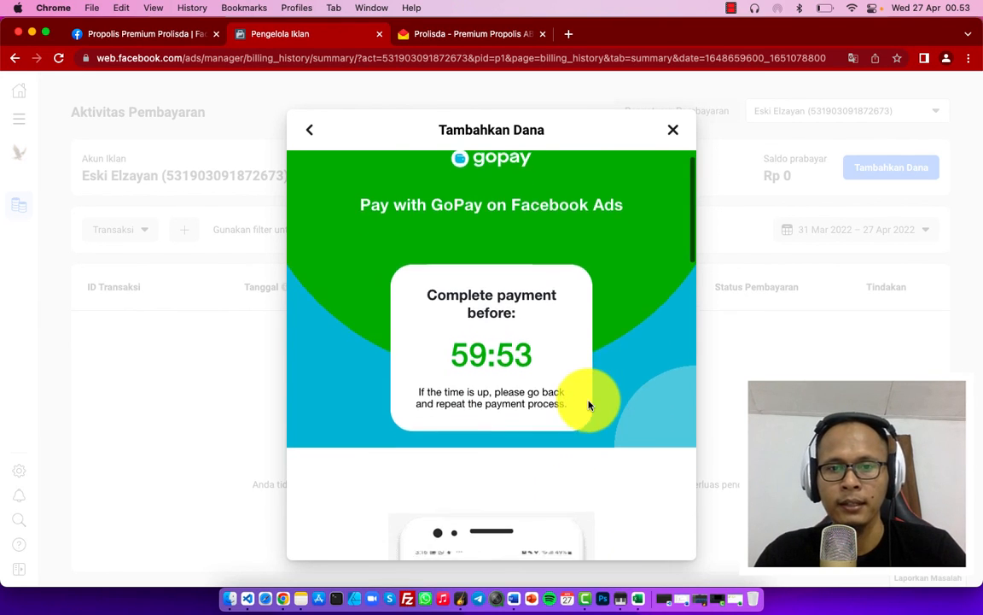
{"action": "scroll", "coordinate": [588, 405], "scroll_direction": "down", "scroll_amount": 3}
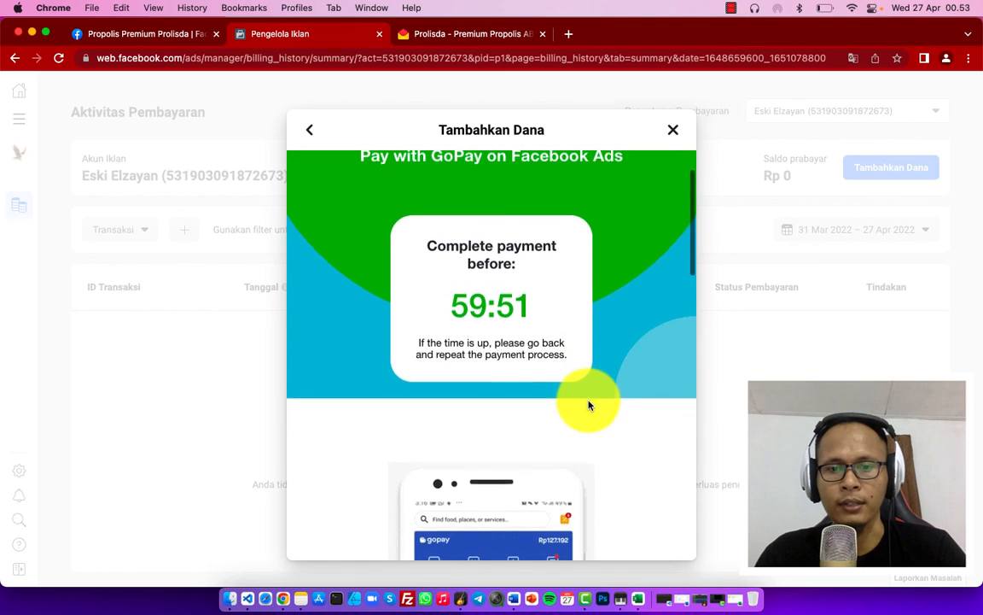
{"action": "scroll", "coordinate": [588, 405], "scroll_direction": "down", "scroll_amount": 9}
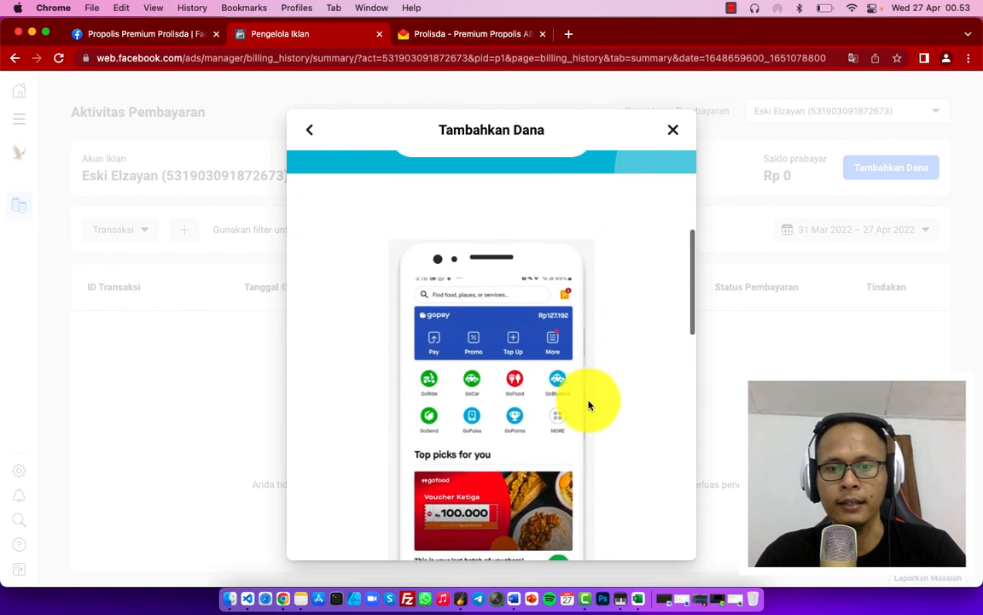
{"action": "scroll", "coordinate": [588, 404], "scroll_direction": "down", "scroll_amount": 7}
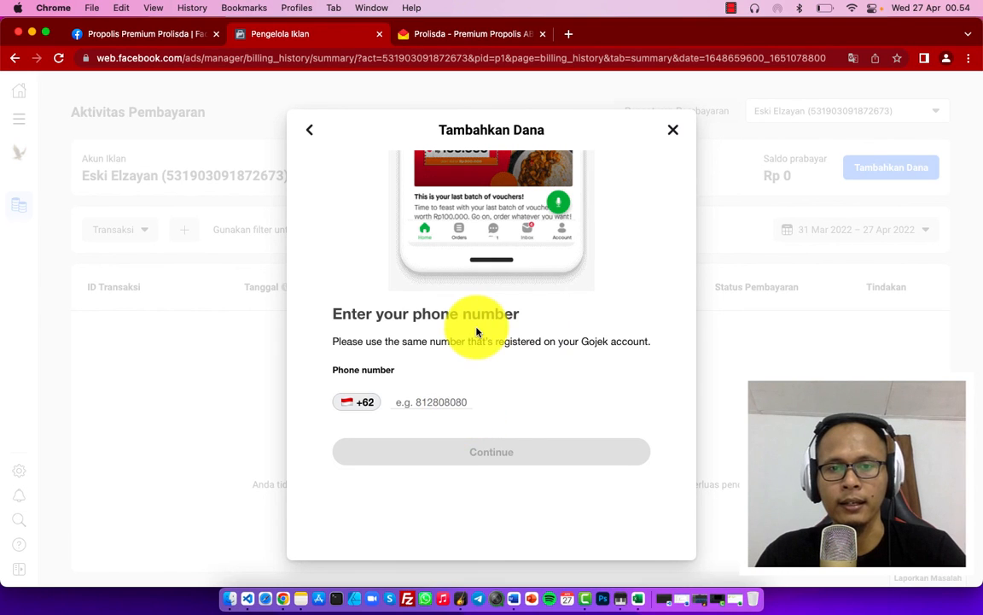
{"action": "scroll", "coordinate": [476, 331], "scroll_direction": "up", "scroll_amount": 8}
{"action": "scroll", "coordinate": [476, 331], "scroll_direction": "down", "scroll_amount": 8}
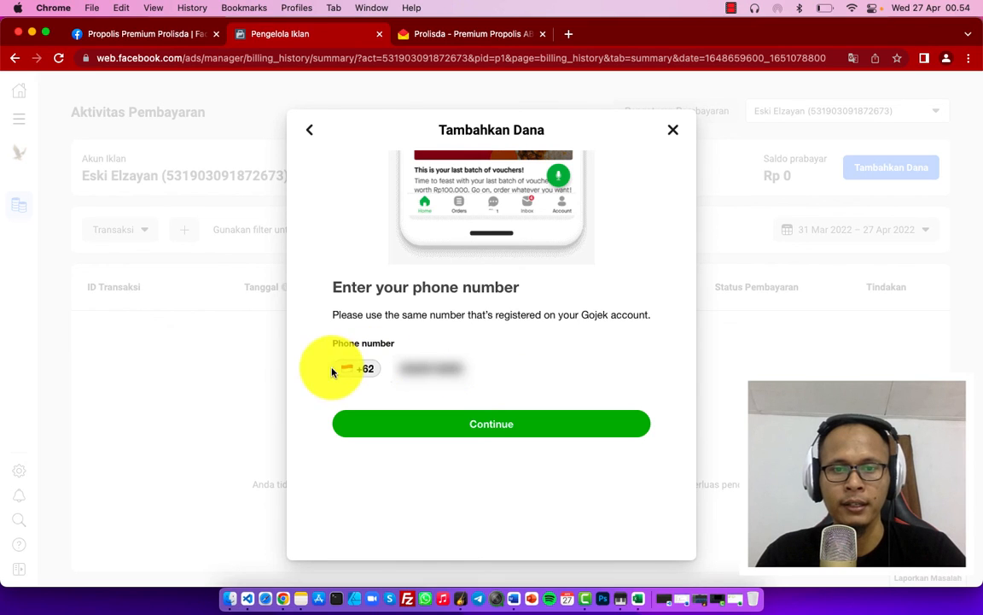
{"action": "left_click", "coordinate": [492, 426]}
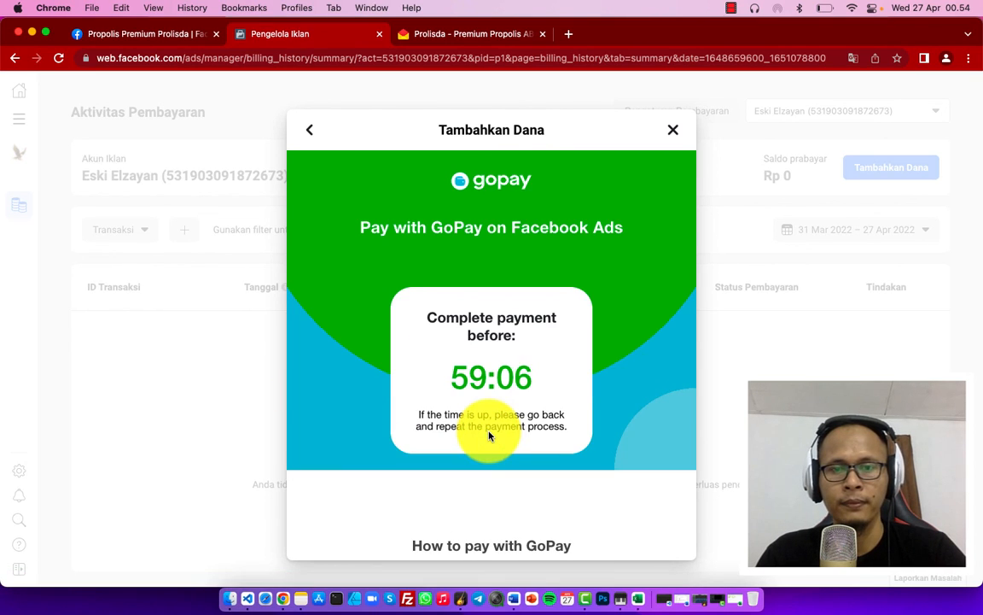
{"action": "scroll", "coordinate": [489, 435], "scroll_direction": "down", "scroll_amount": 10}
{"action": "scroll", "coordinate": [489, 435], "scroll_direction": "down", "scroll_amount": 3}
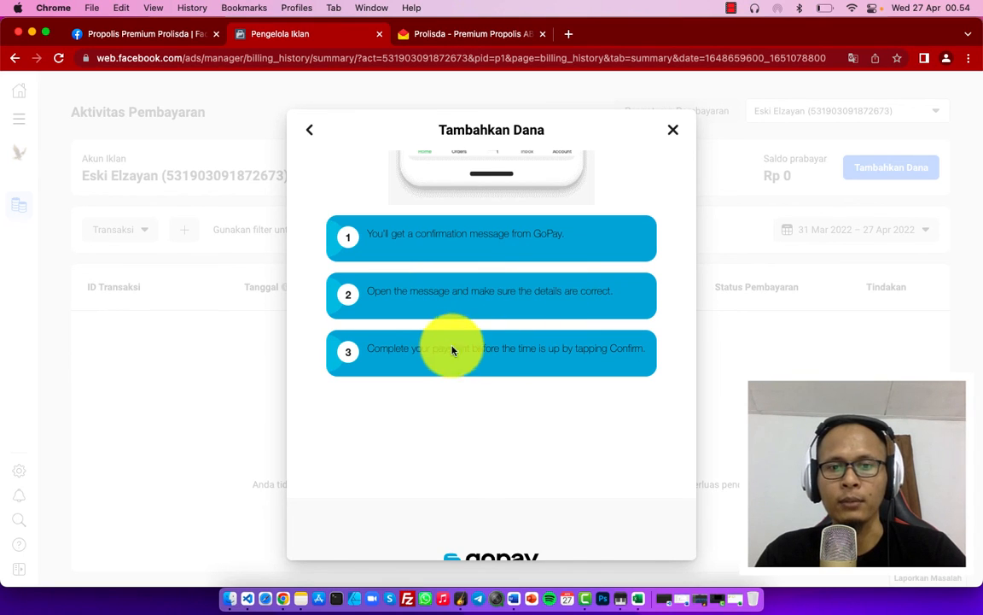
{"action": "scroll", "coordinate": [535, 355], "scroll_direction": "down", "scroll_amount": 2}
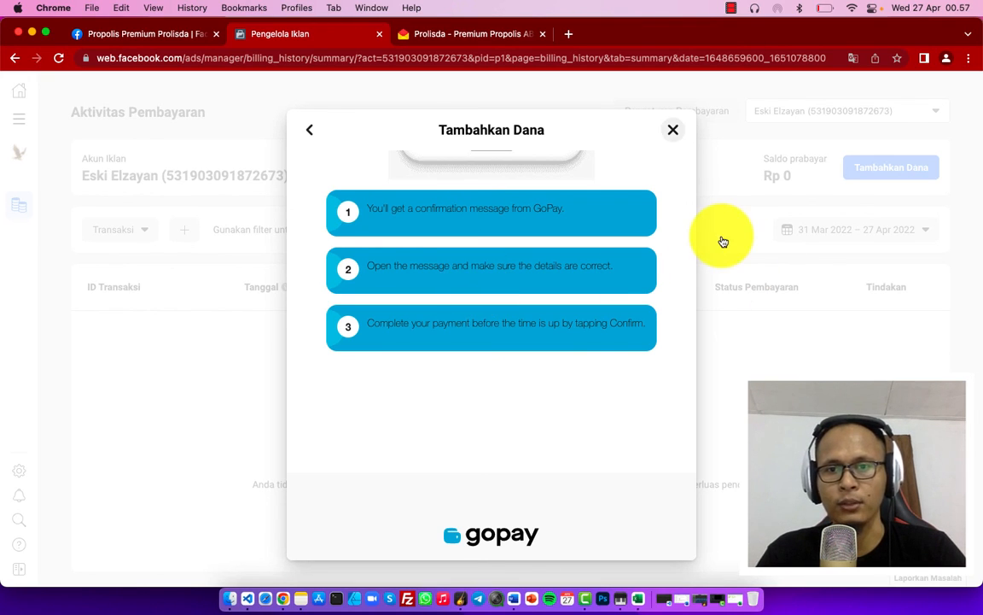
Close the add-funds dialog and return from billing to the ads management page
{"action": "left_click", "coordinate": [673, 130]}
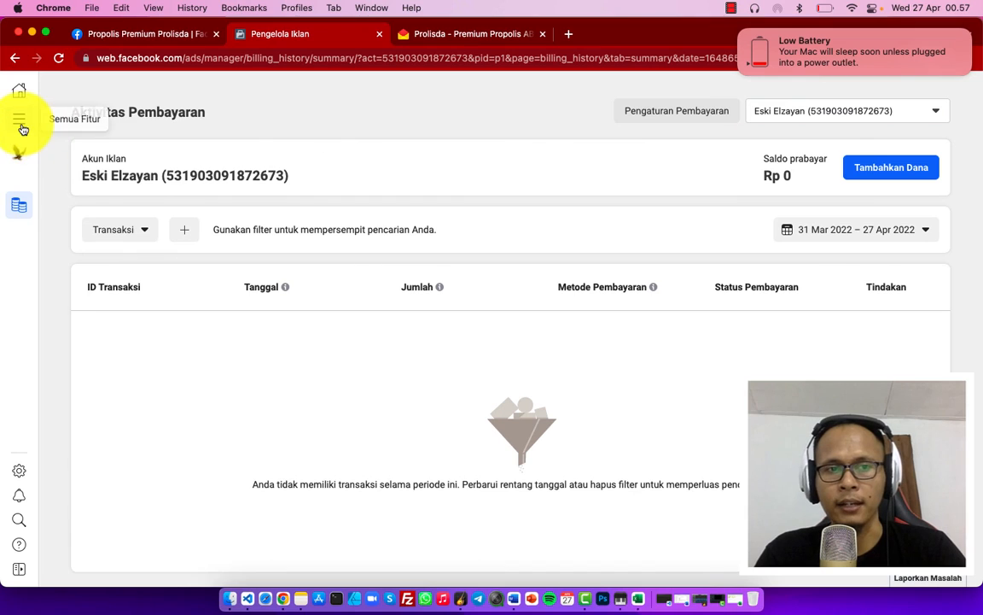
{"action": "mouse_move", "coordinate": [26, 125]}
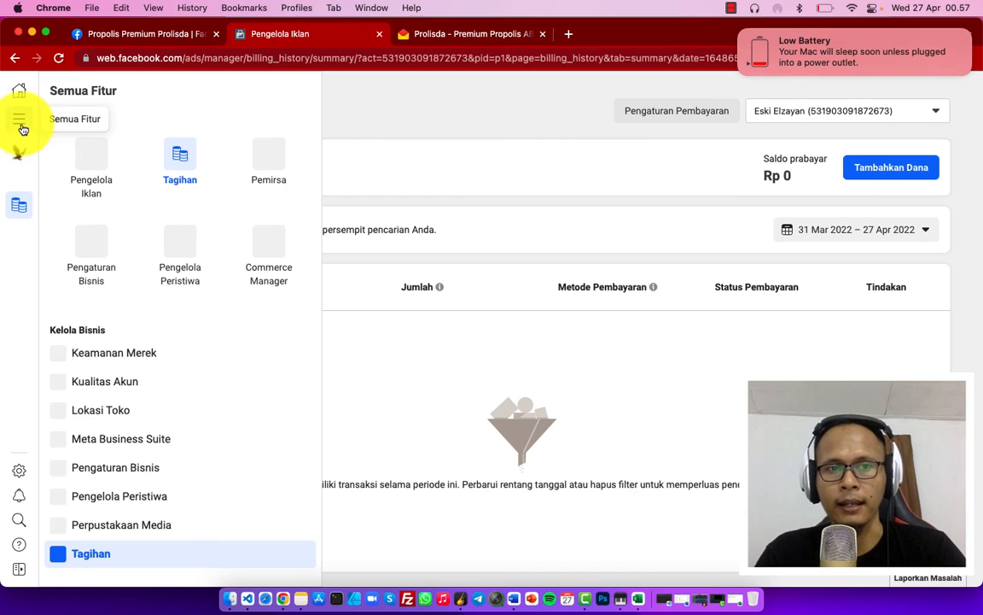
{"action": "left_click", "coordinate": [90, 173]}
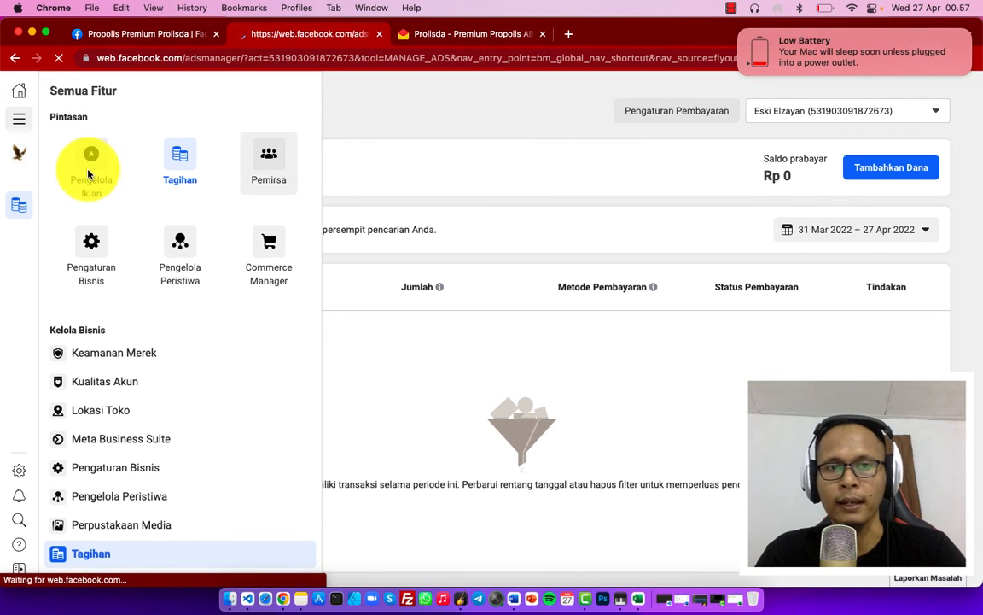